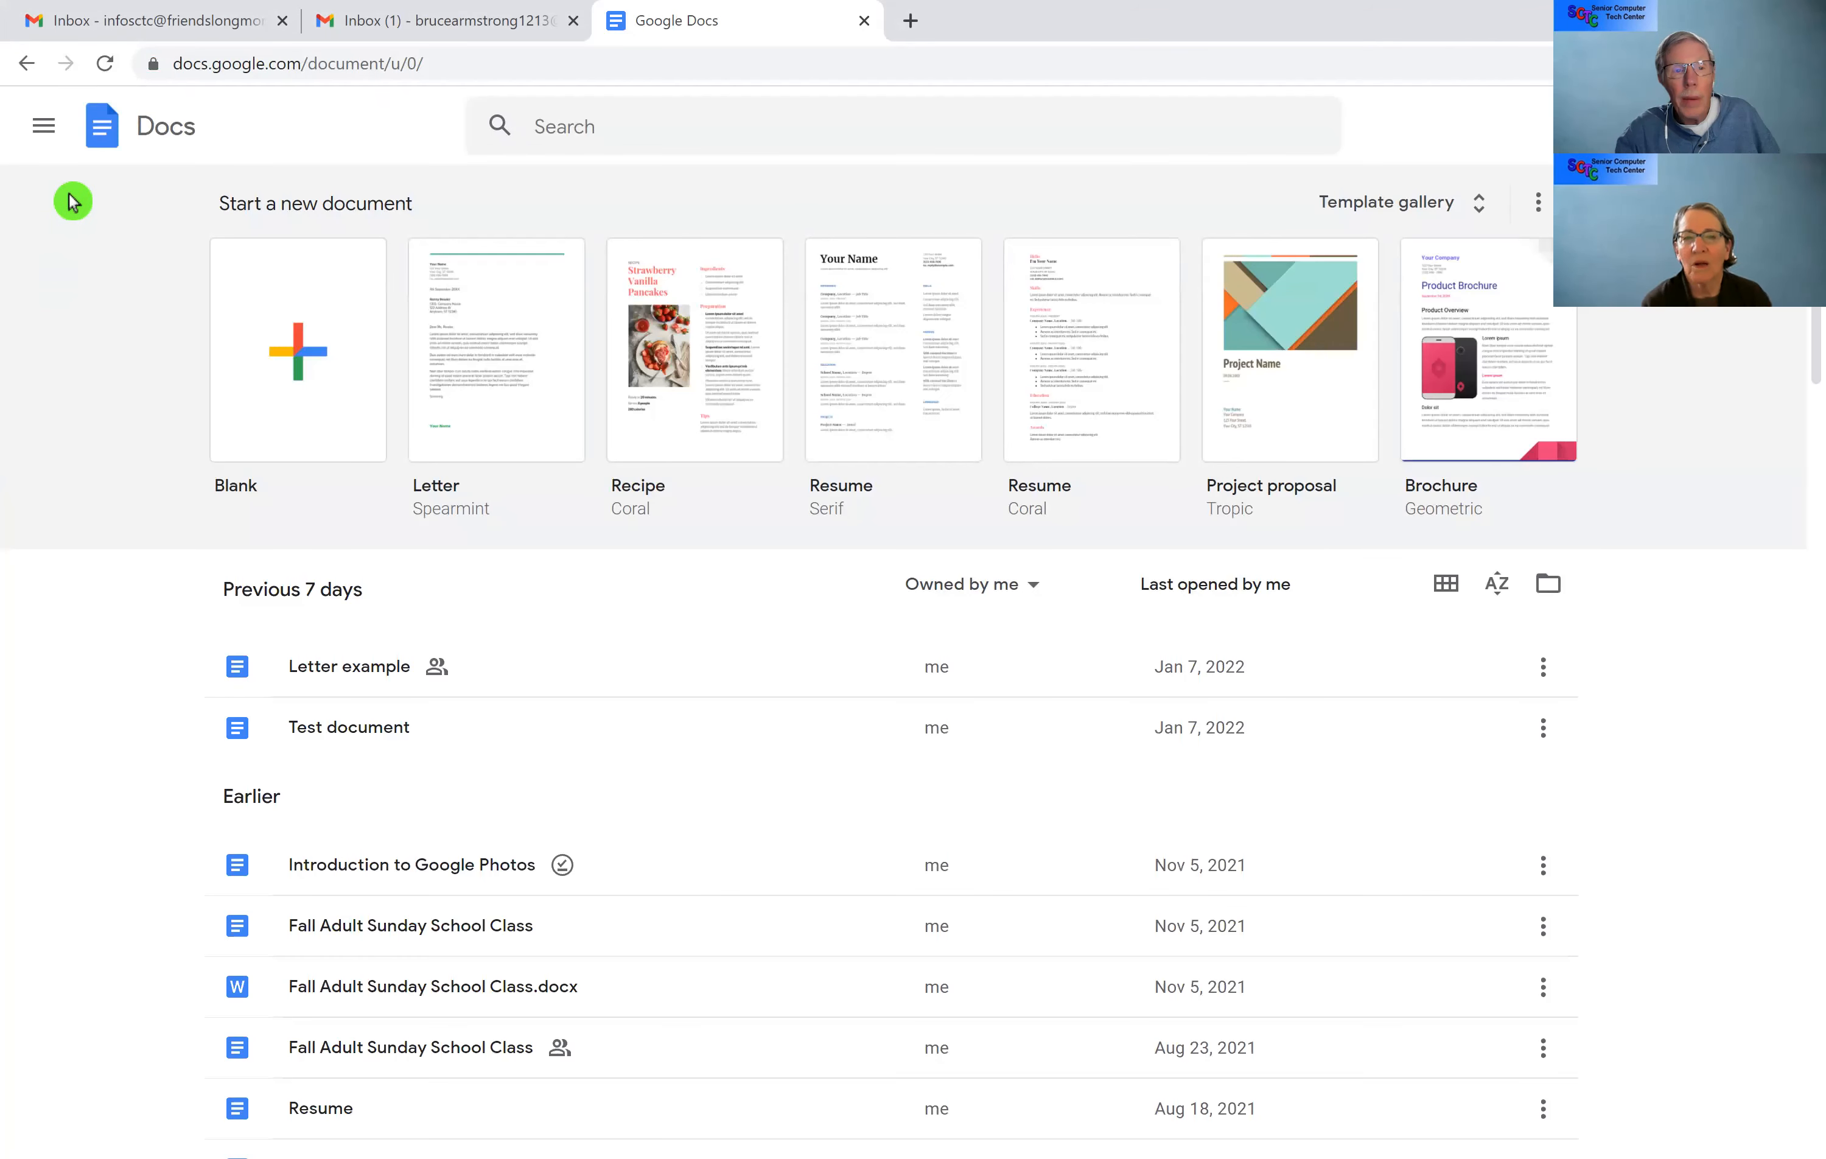
Step: Switch from Google Docs to Google Drive and open the Folder Test folder in My Drive
click(20, 68)
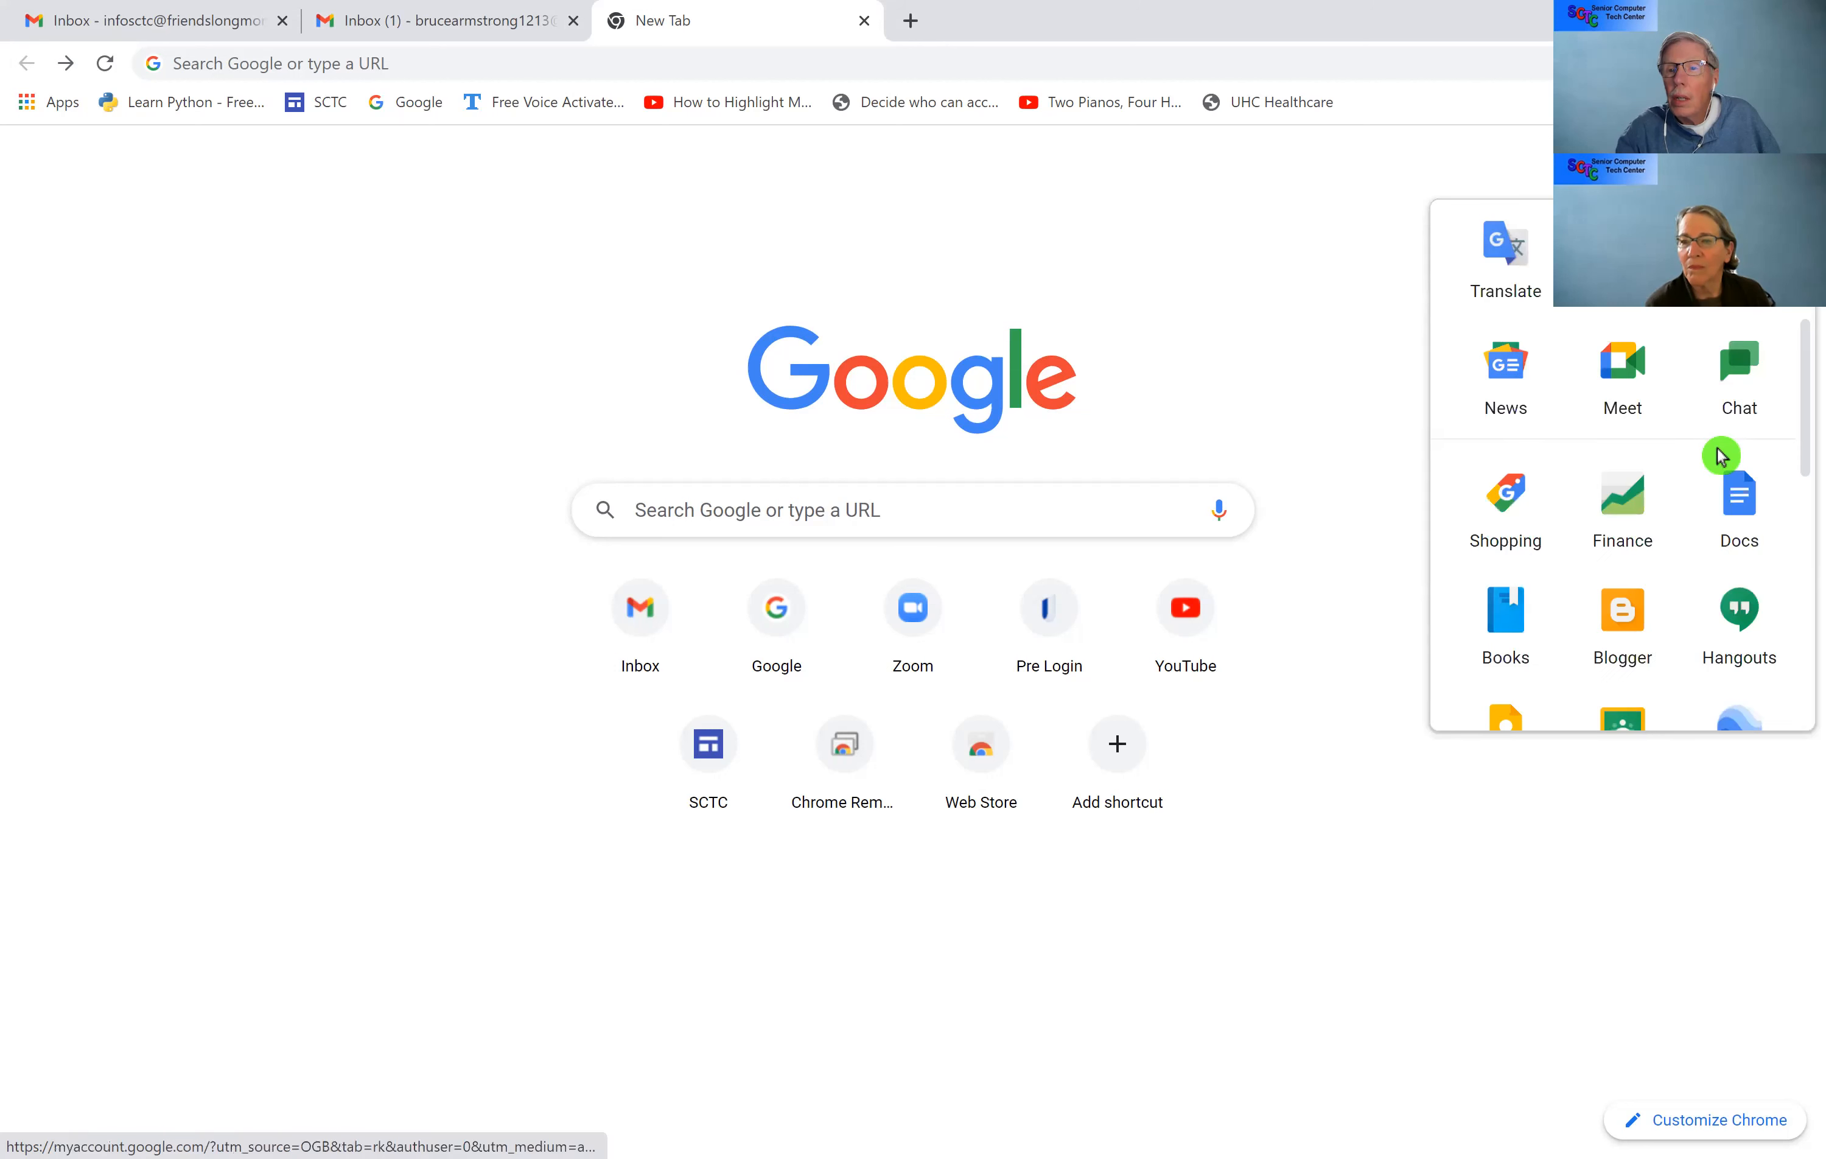
scroll(1716, 457, down, 3)
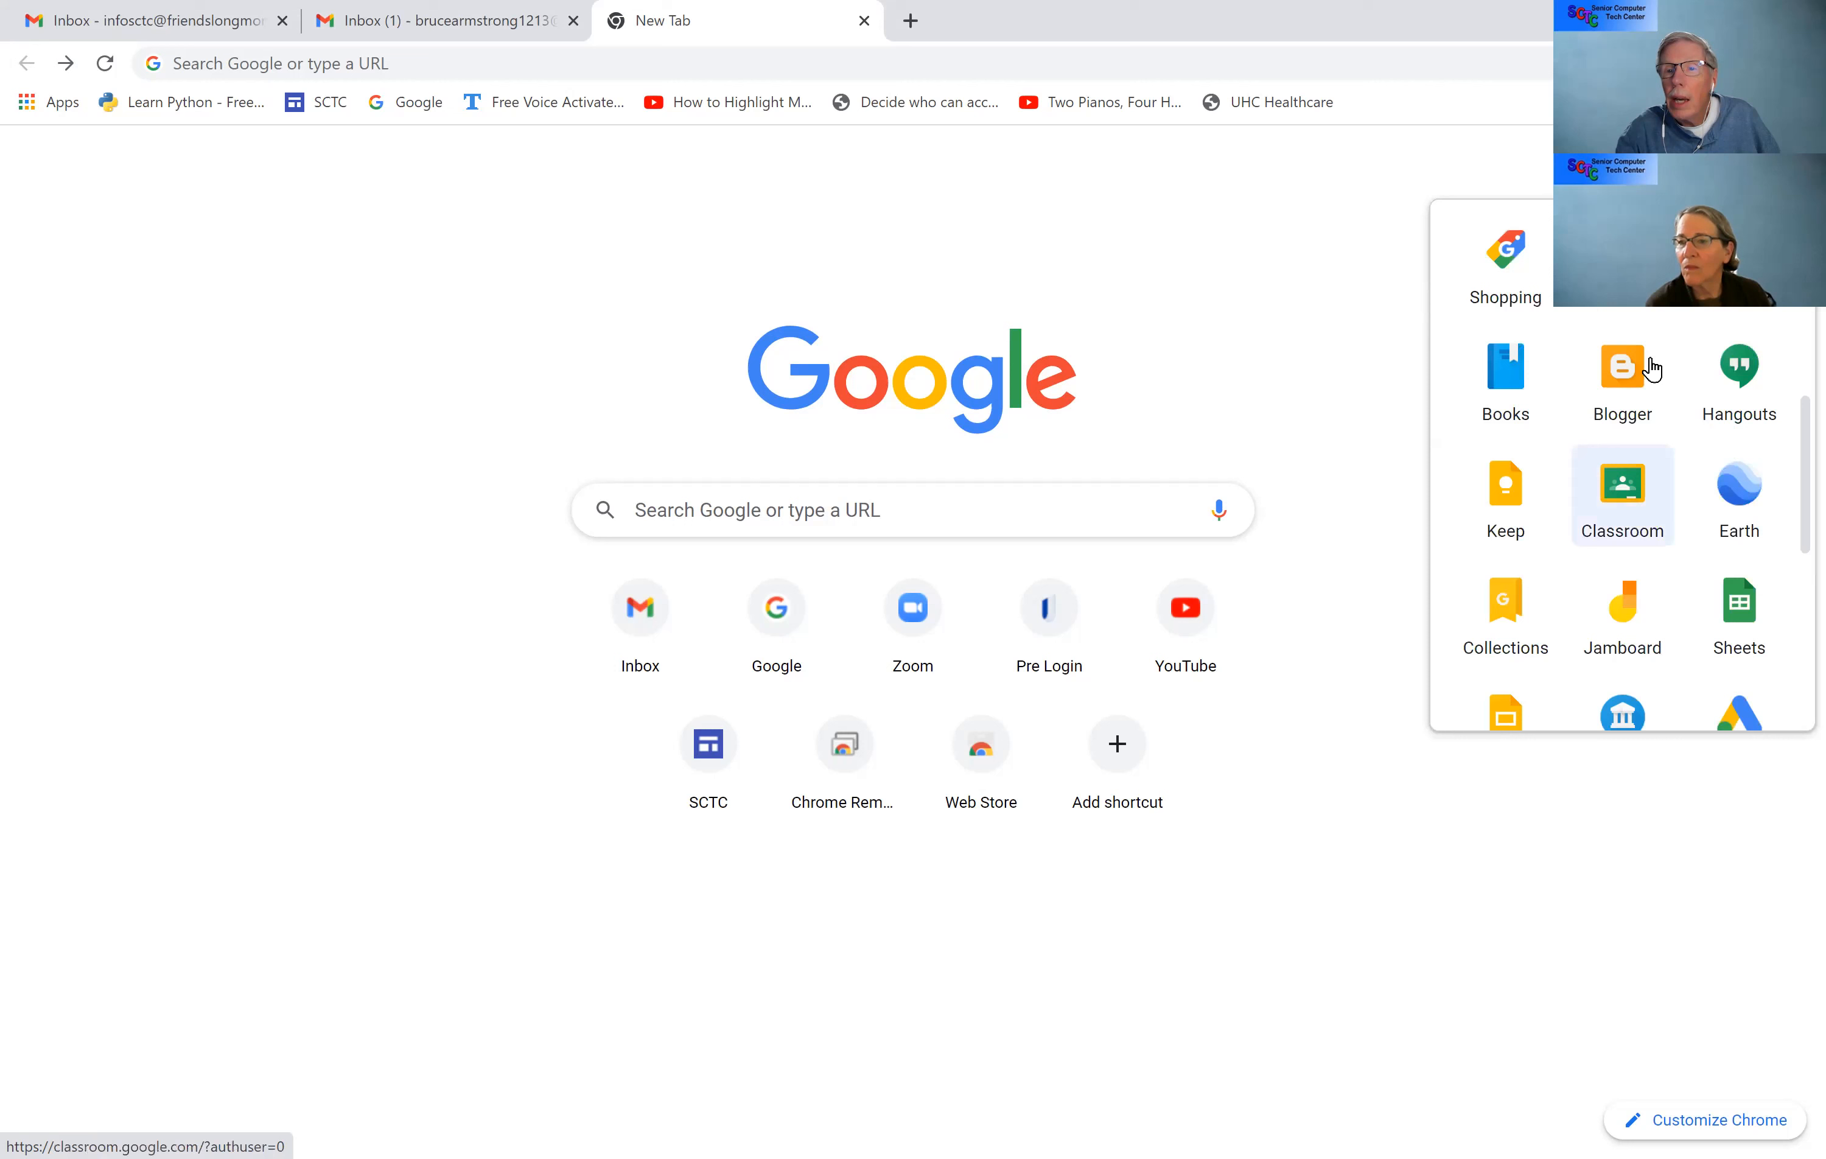
scroll(1516, 506, up, 3)
click(1524, 497)
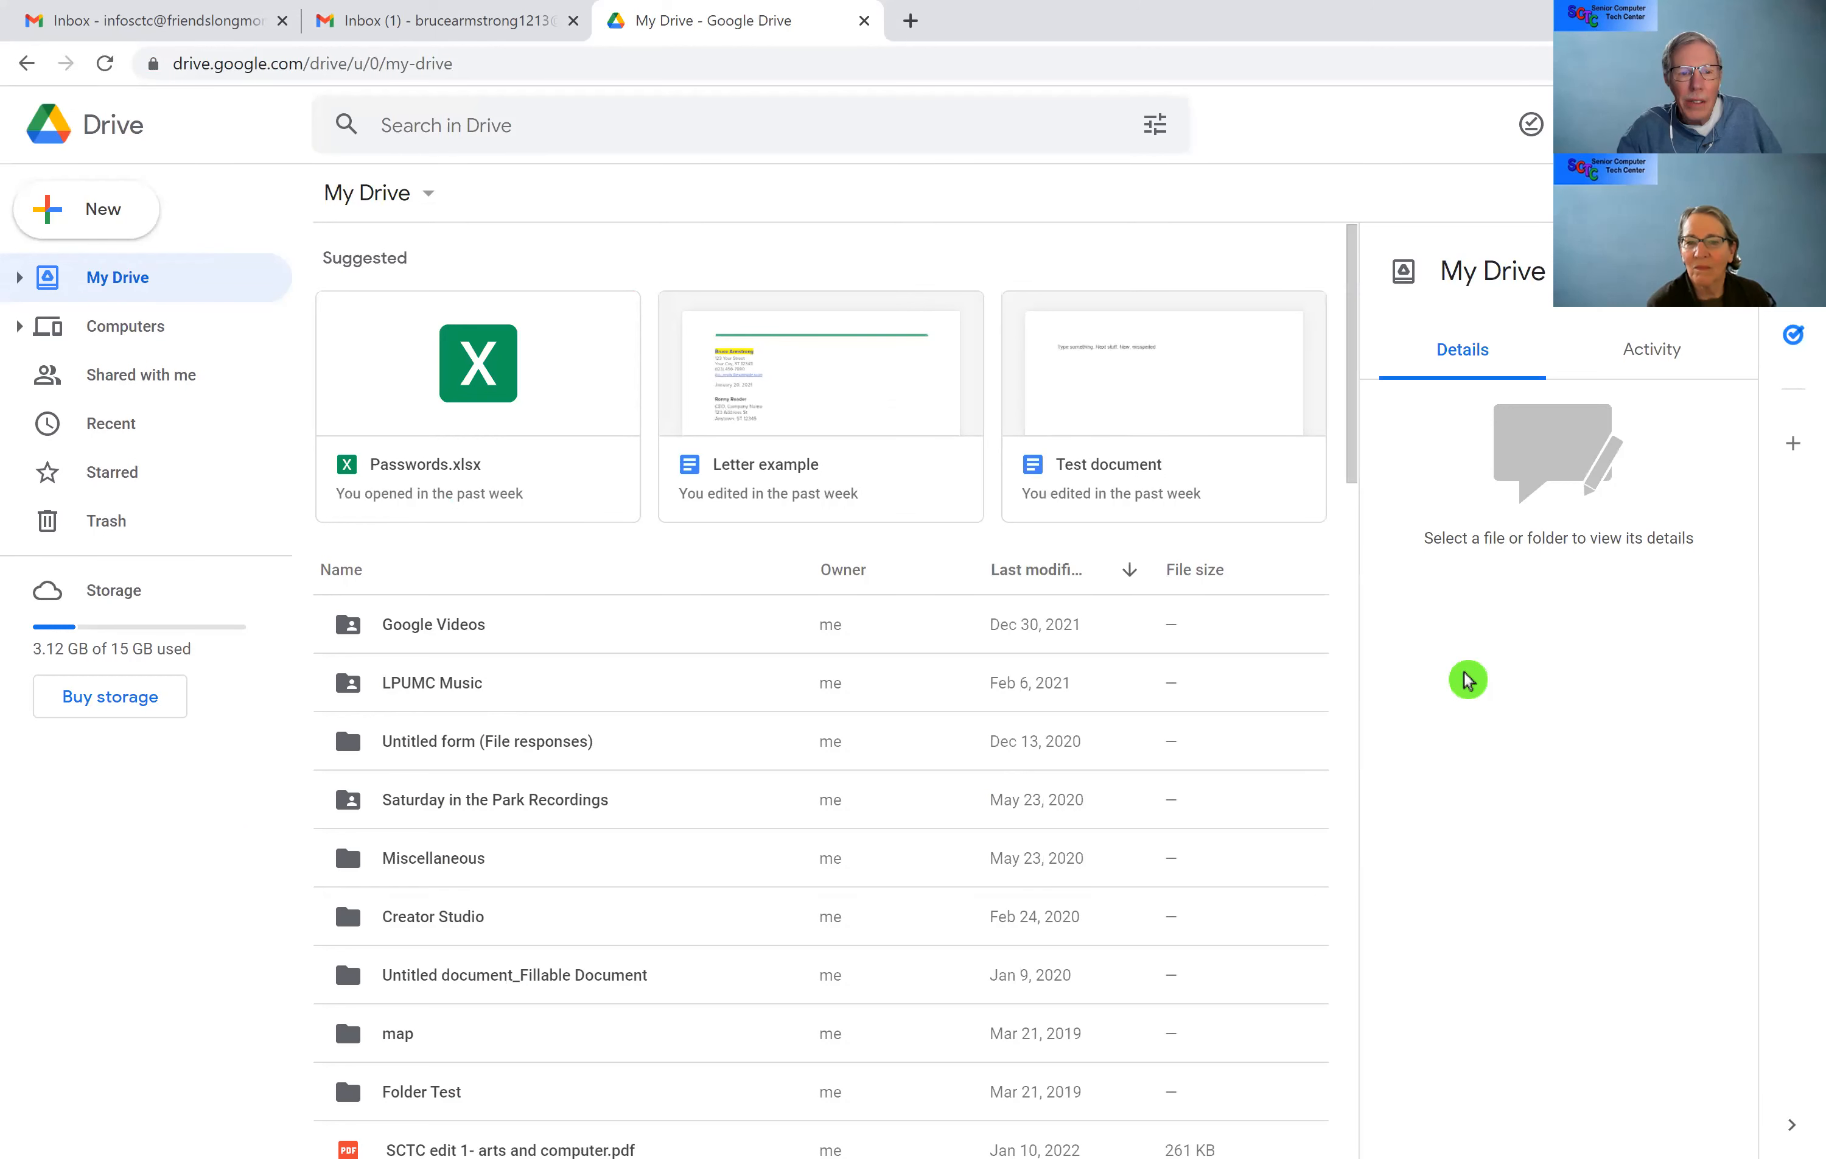
scroll(412, 676, down, 3)
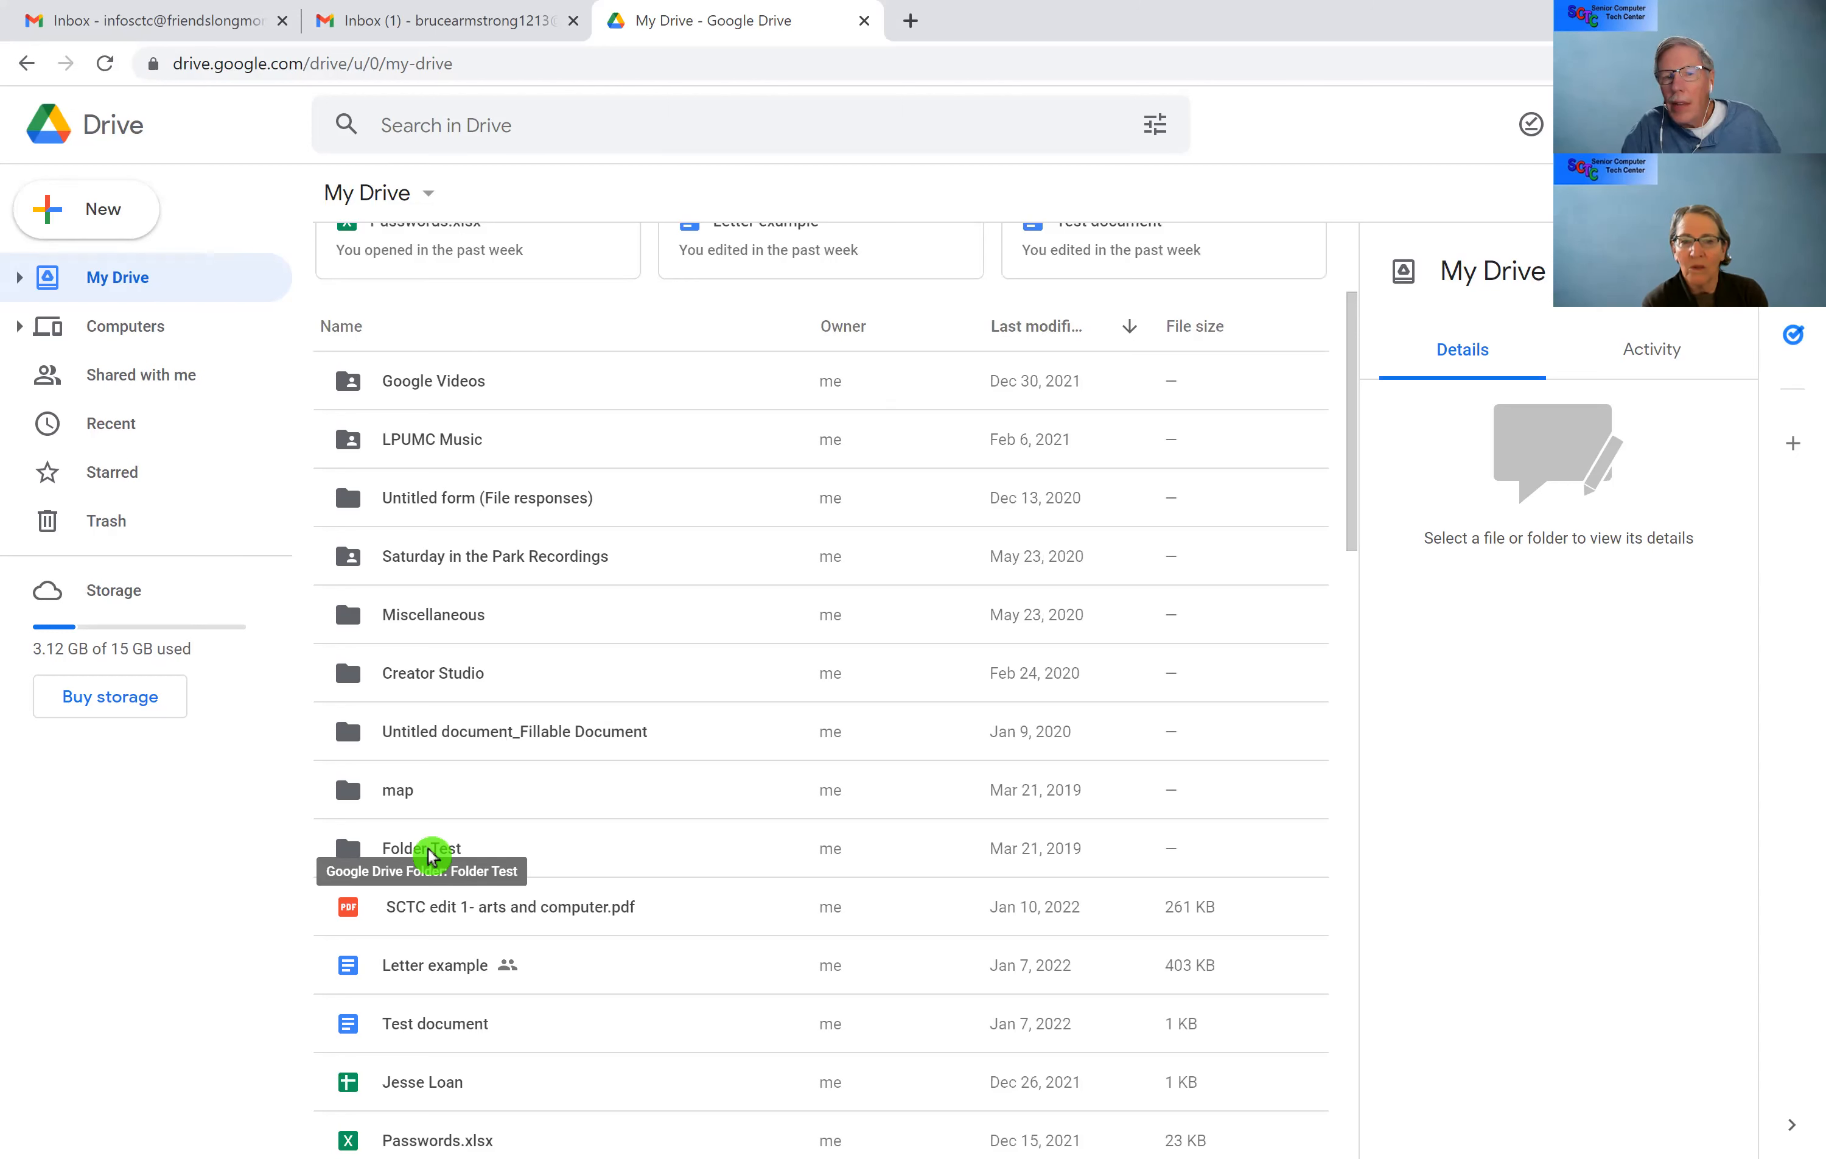
double_click(428, 851)
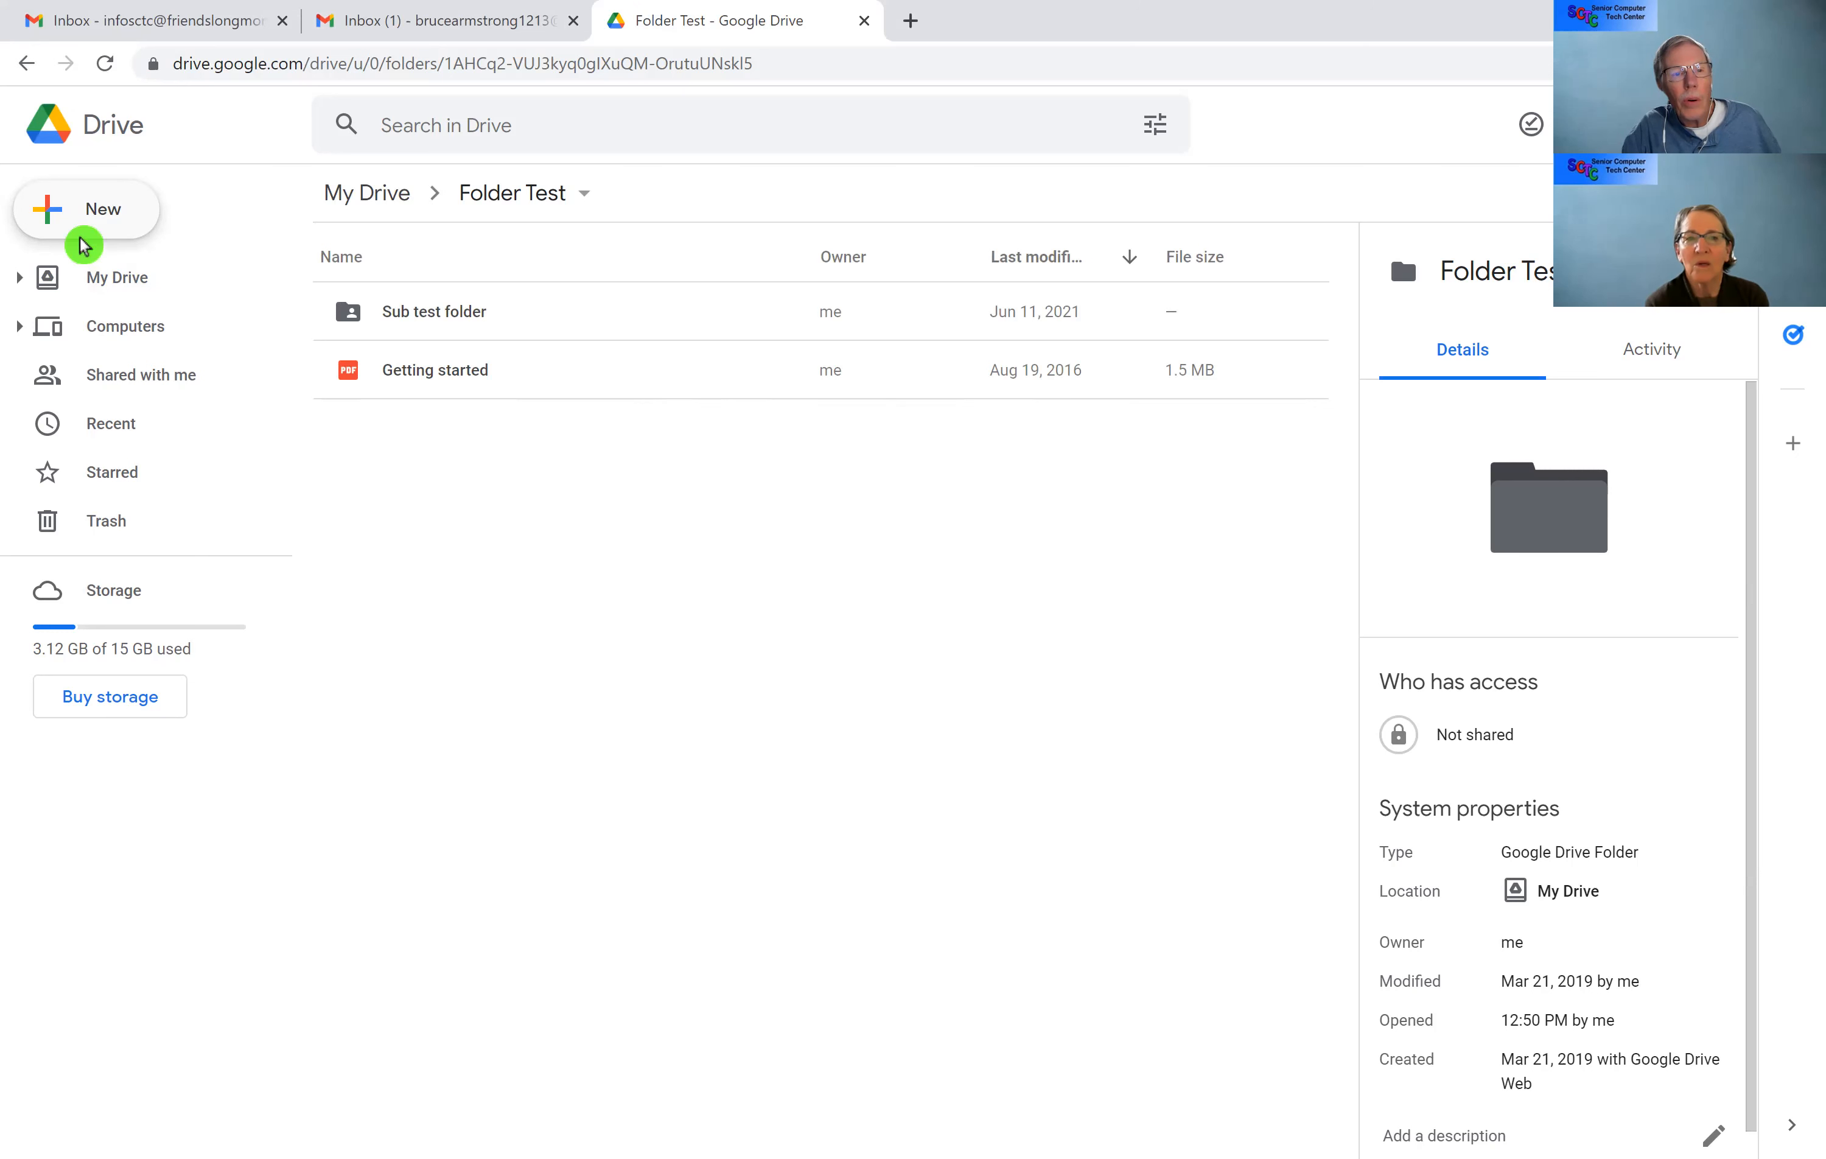
Step: Upload the Word file Conflict Resolution and Consensus Building from the computer's Documents folder into Folder Test
click(98, 221)
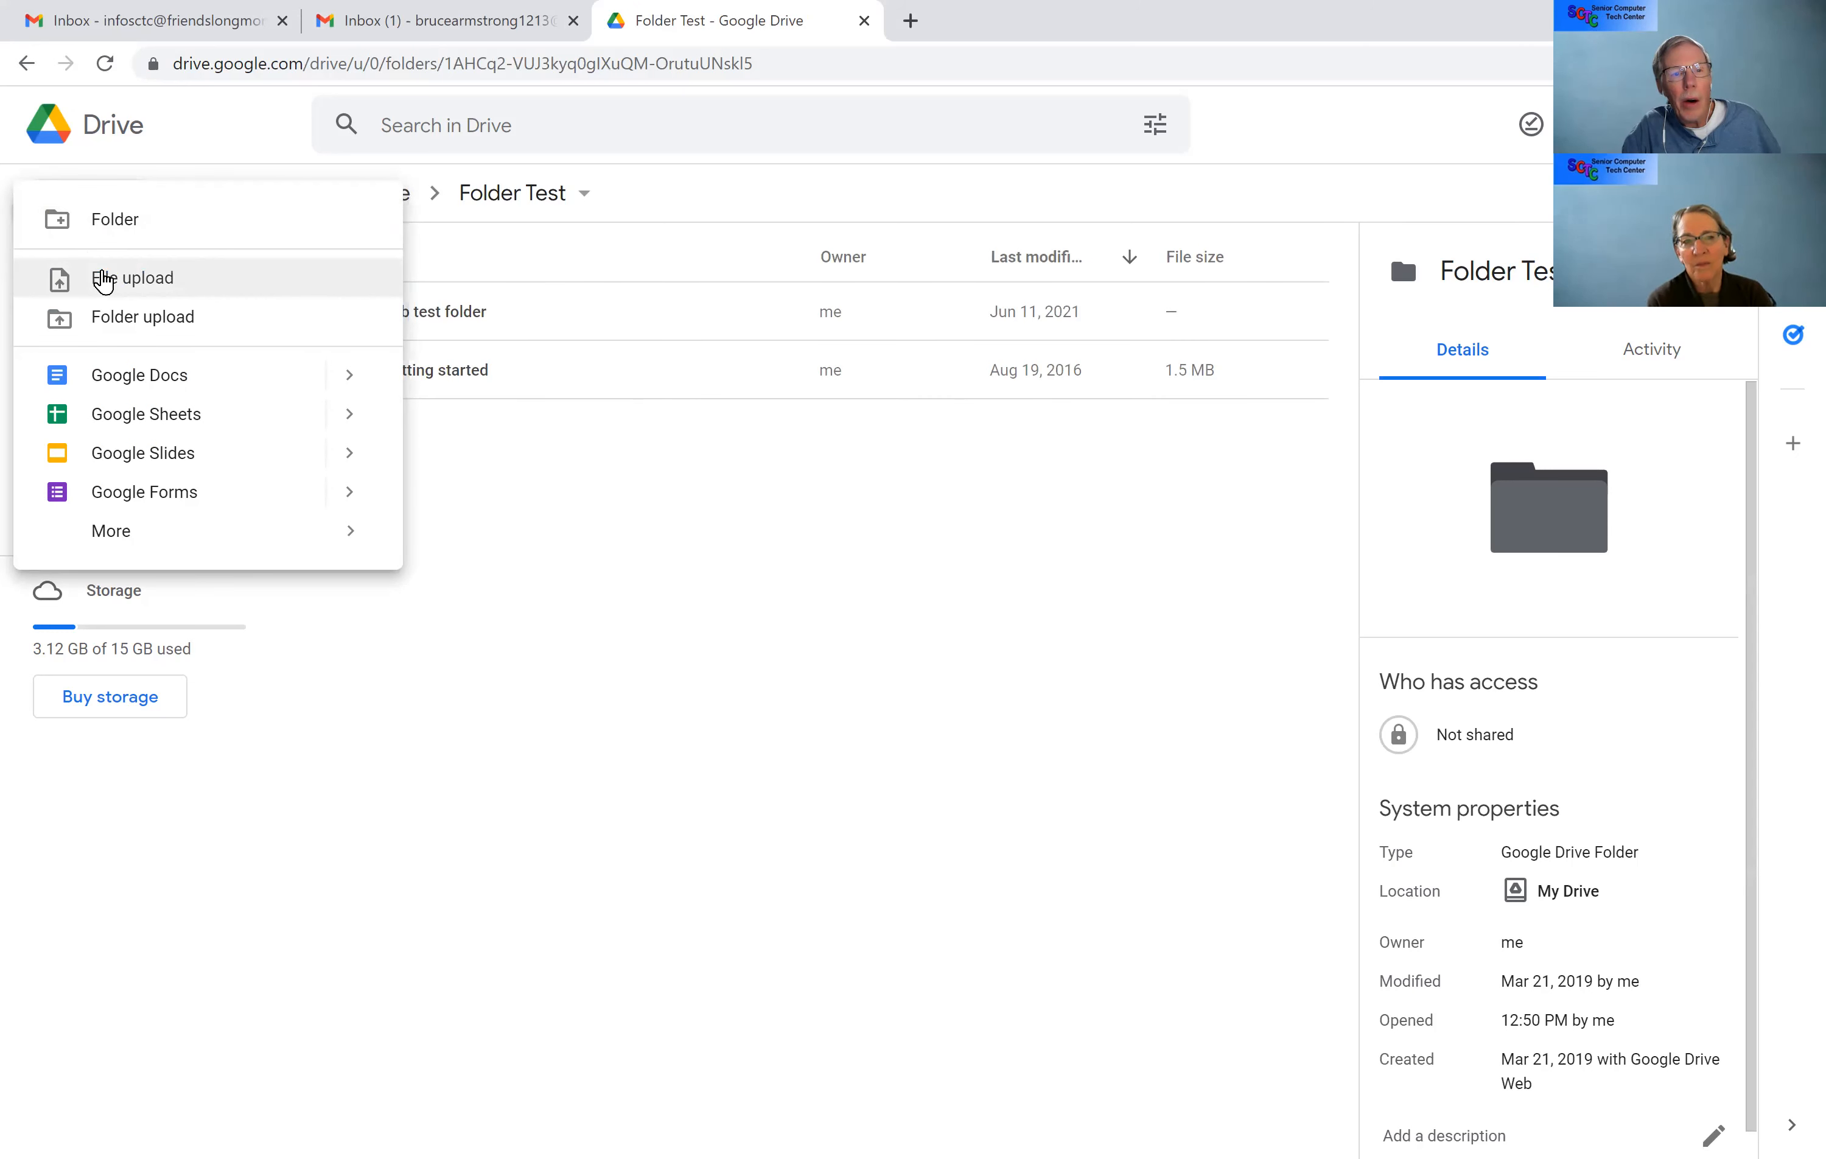
click(104, 280)
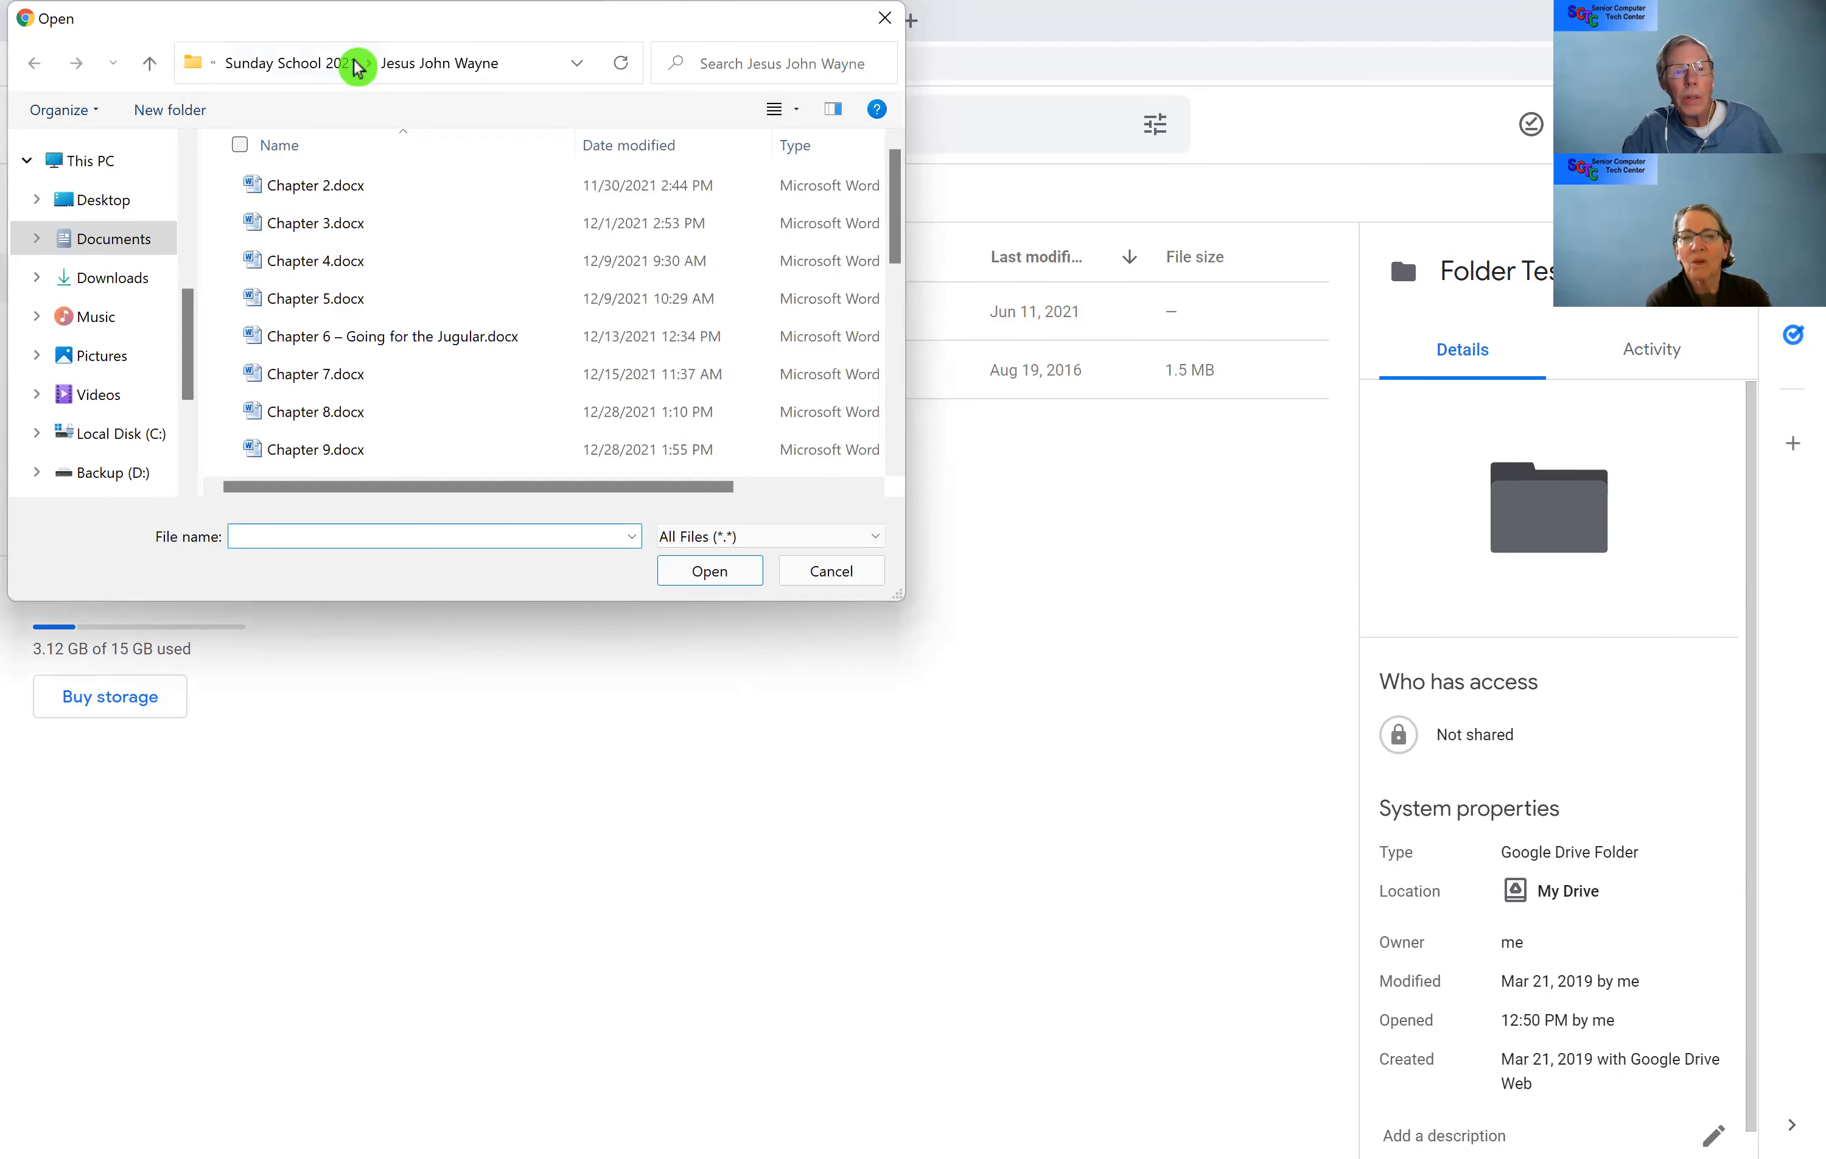
click(320, 65)
click(269, 63)
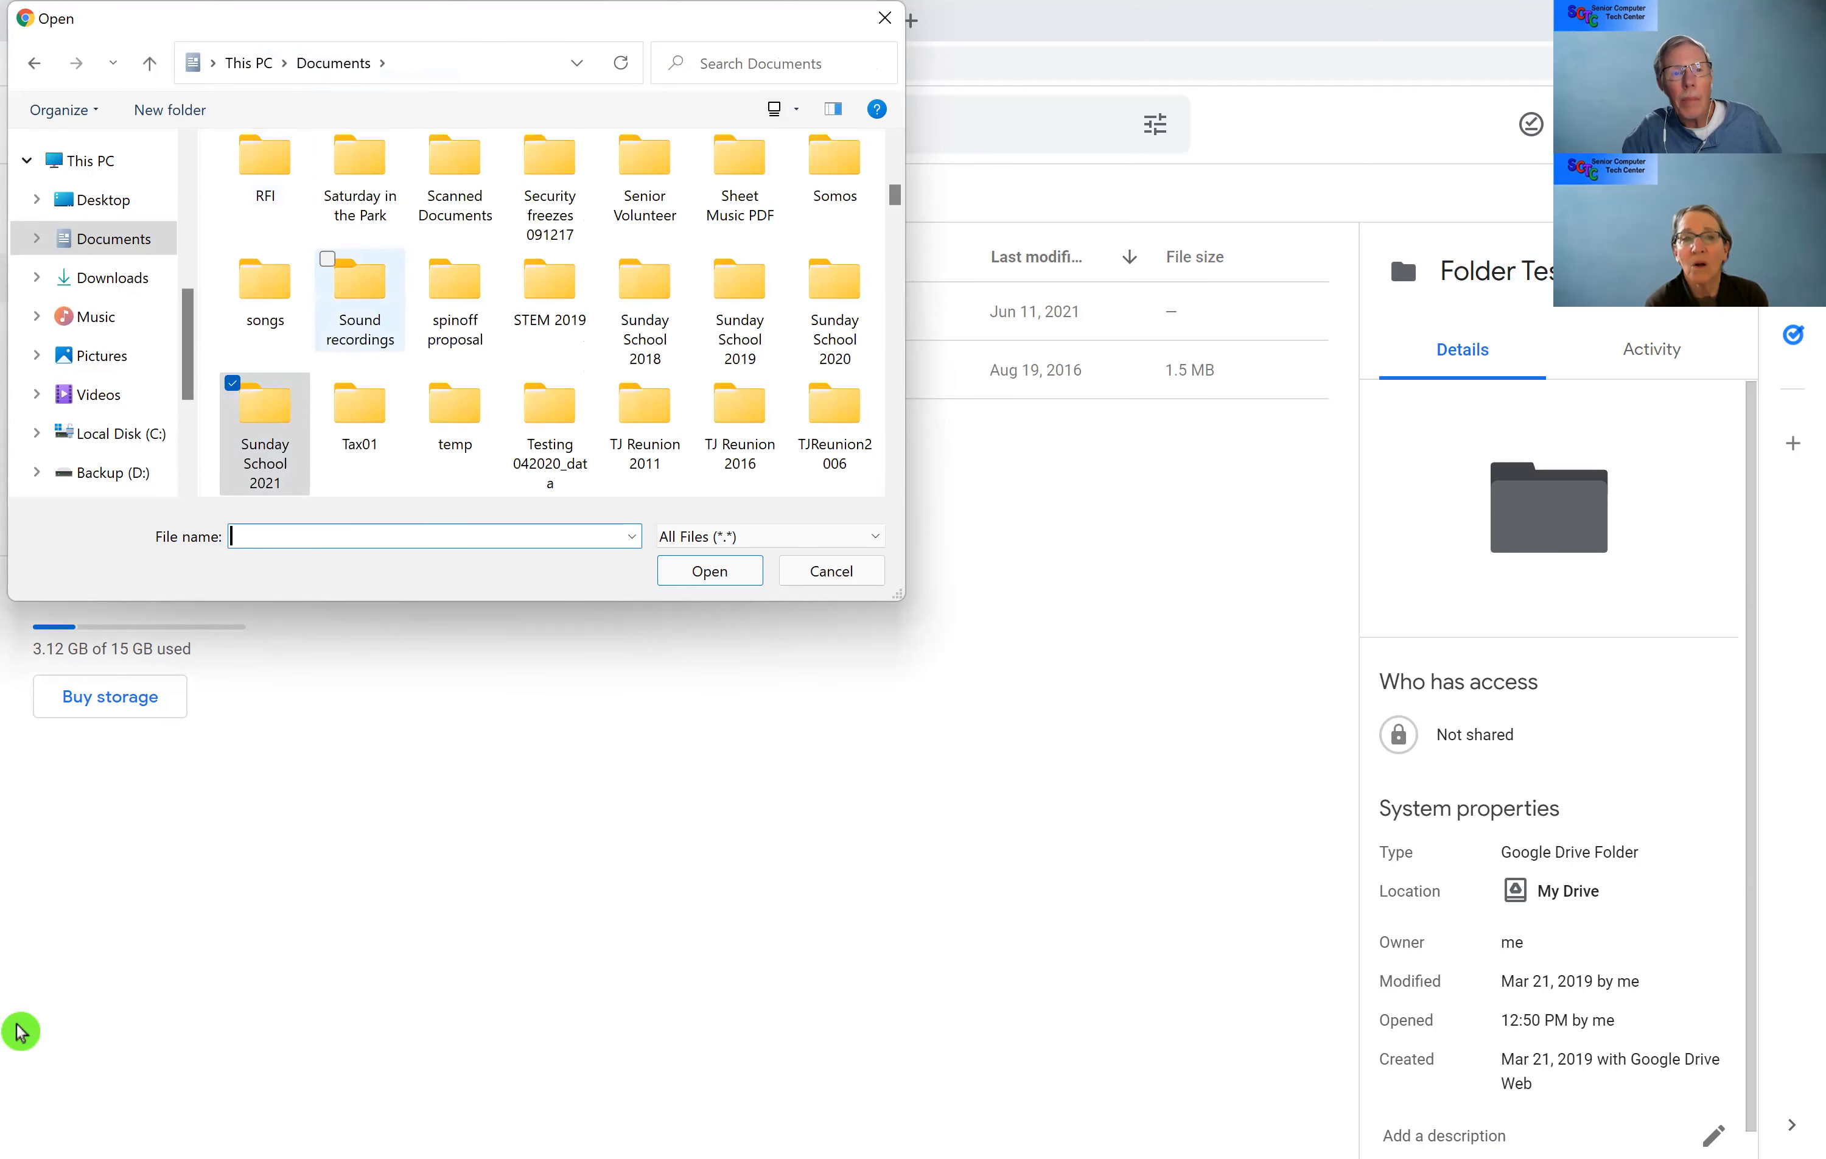
scroll(661, 412, down, 10)
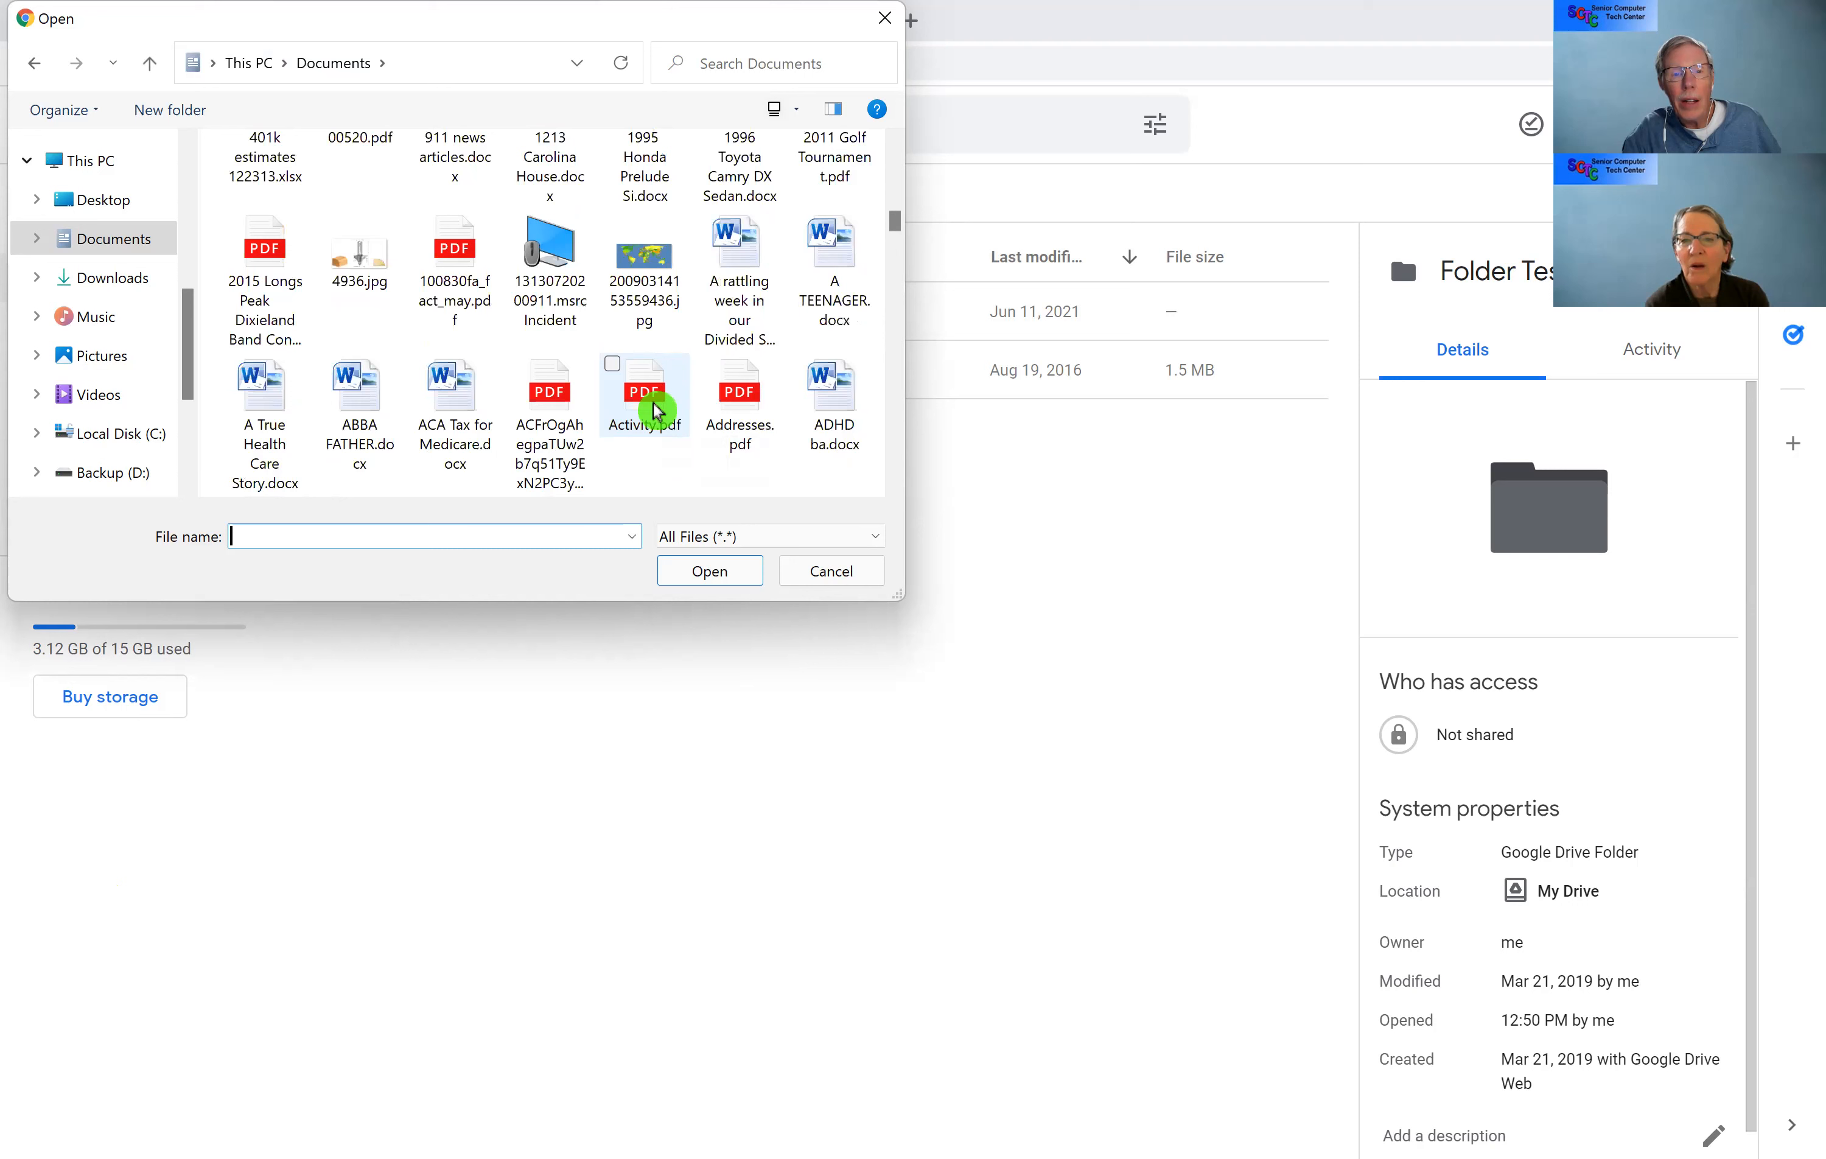
scroll(653, 410, down, 5)
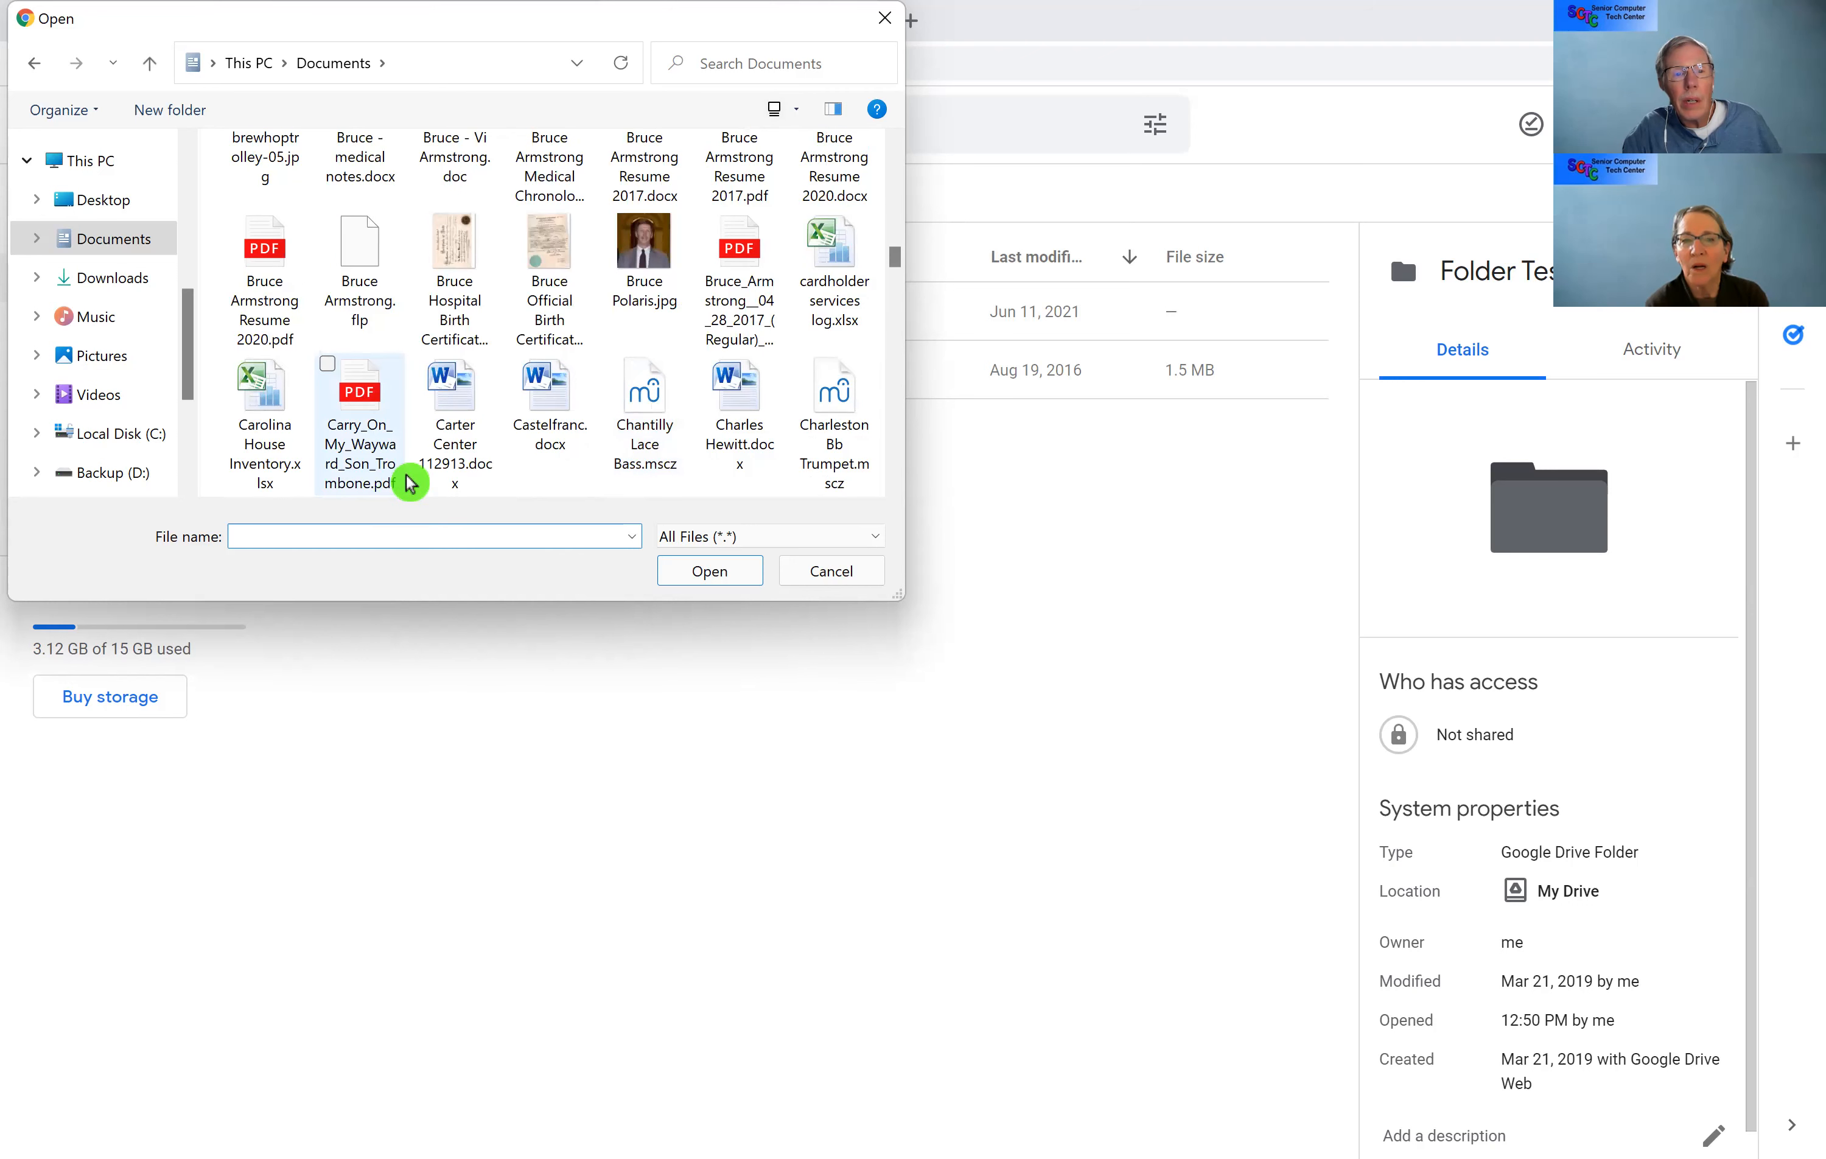
scroll(410, 482, down, 2)
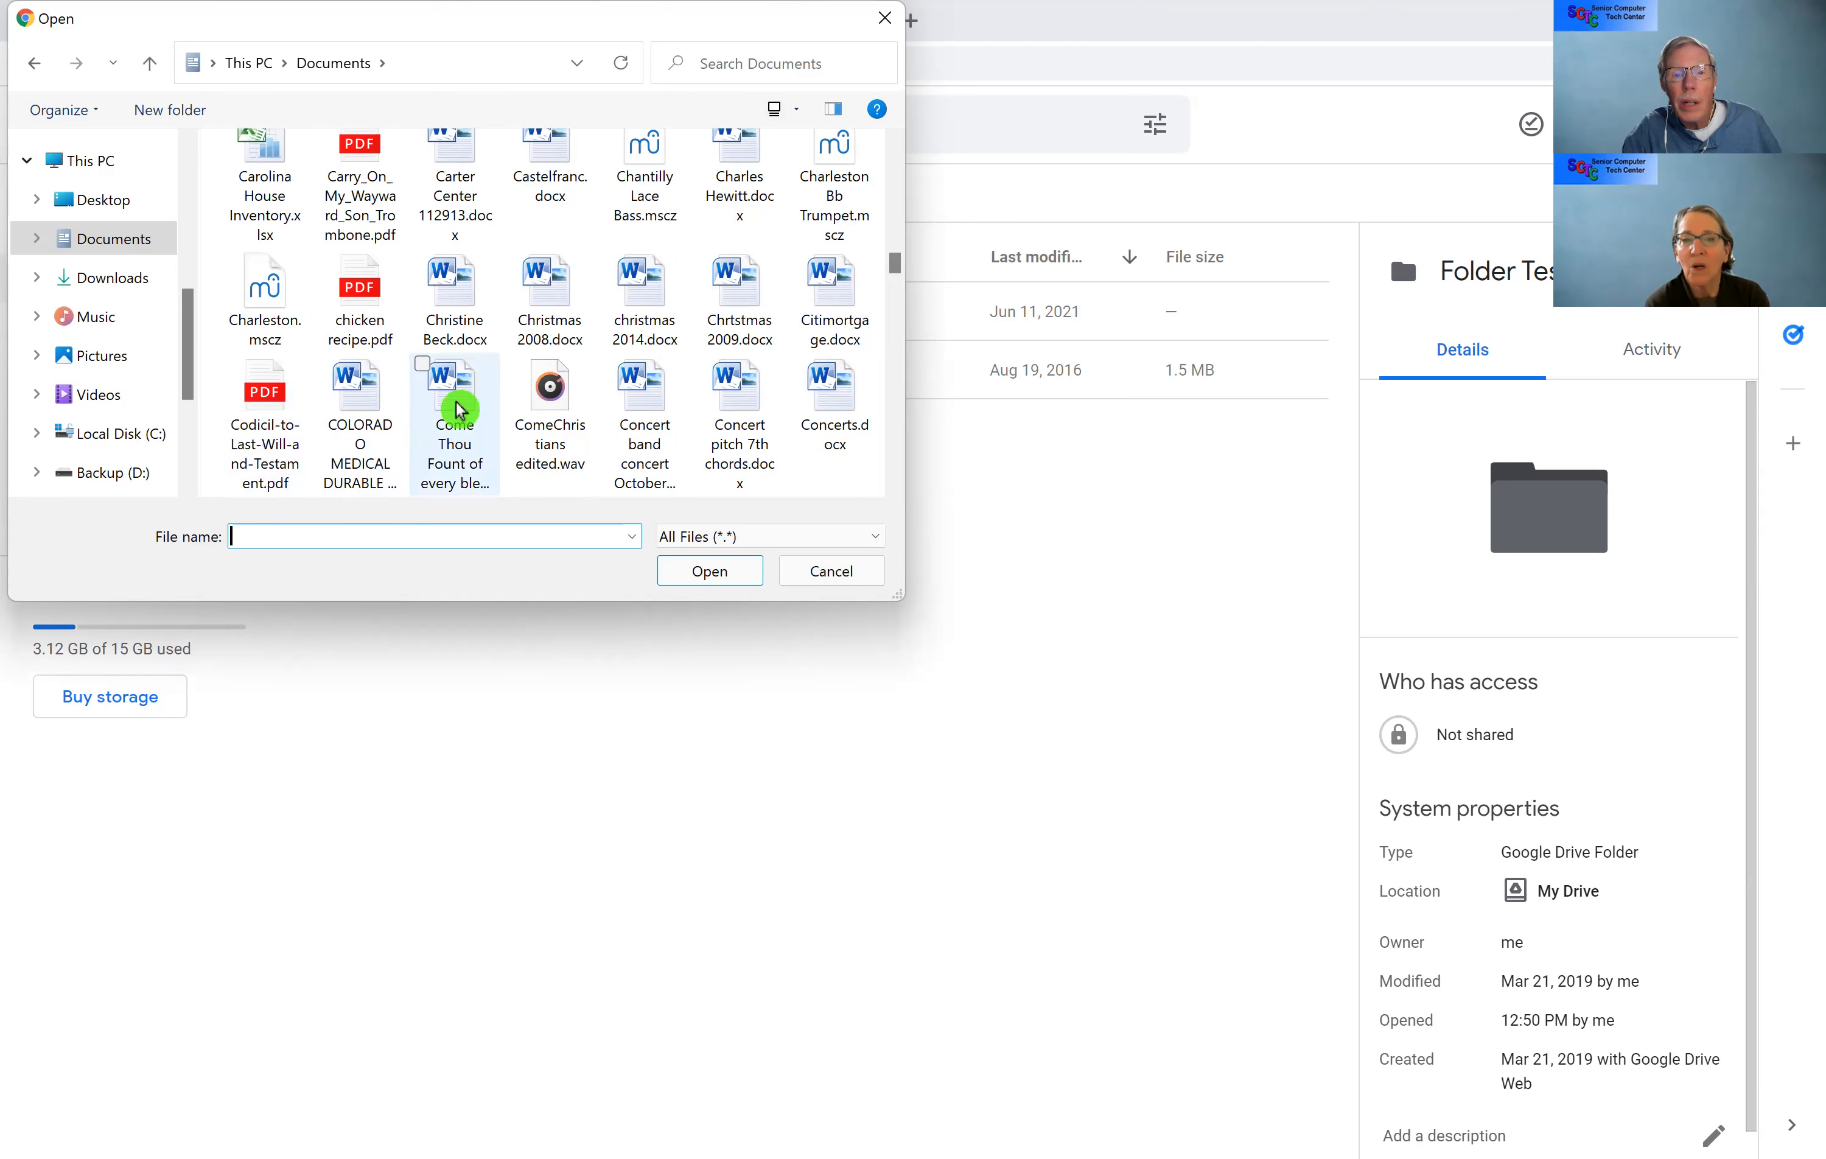
scroll(546, 460, down, 2)
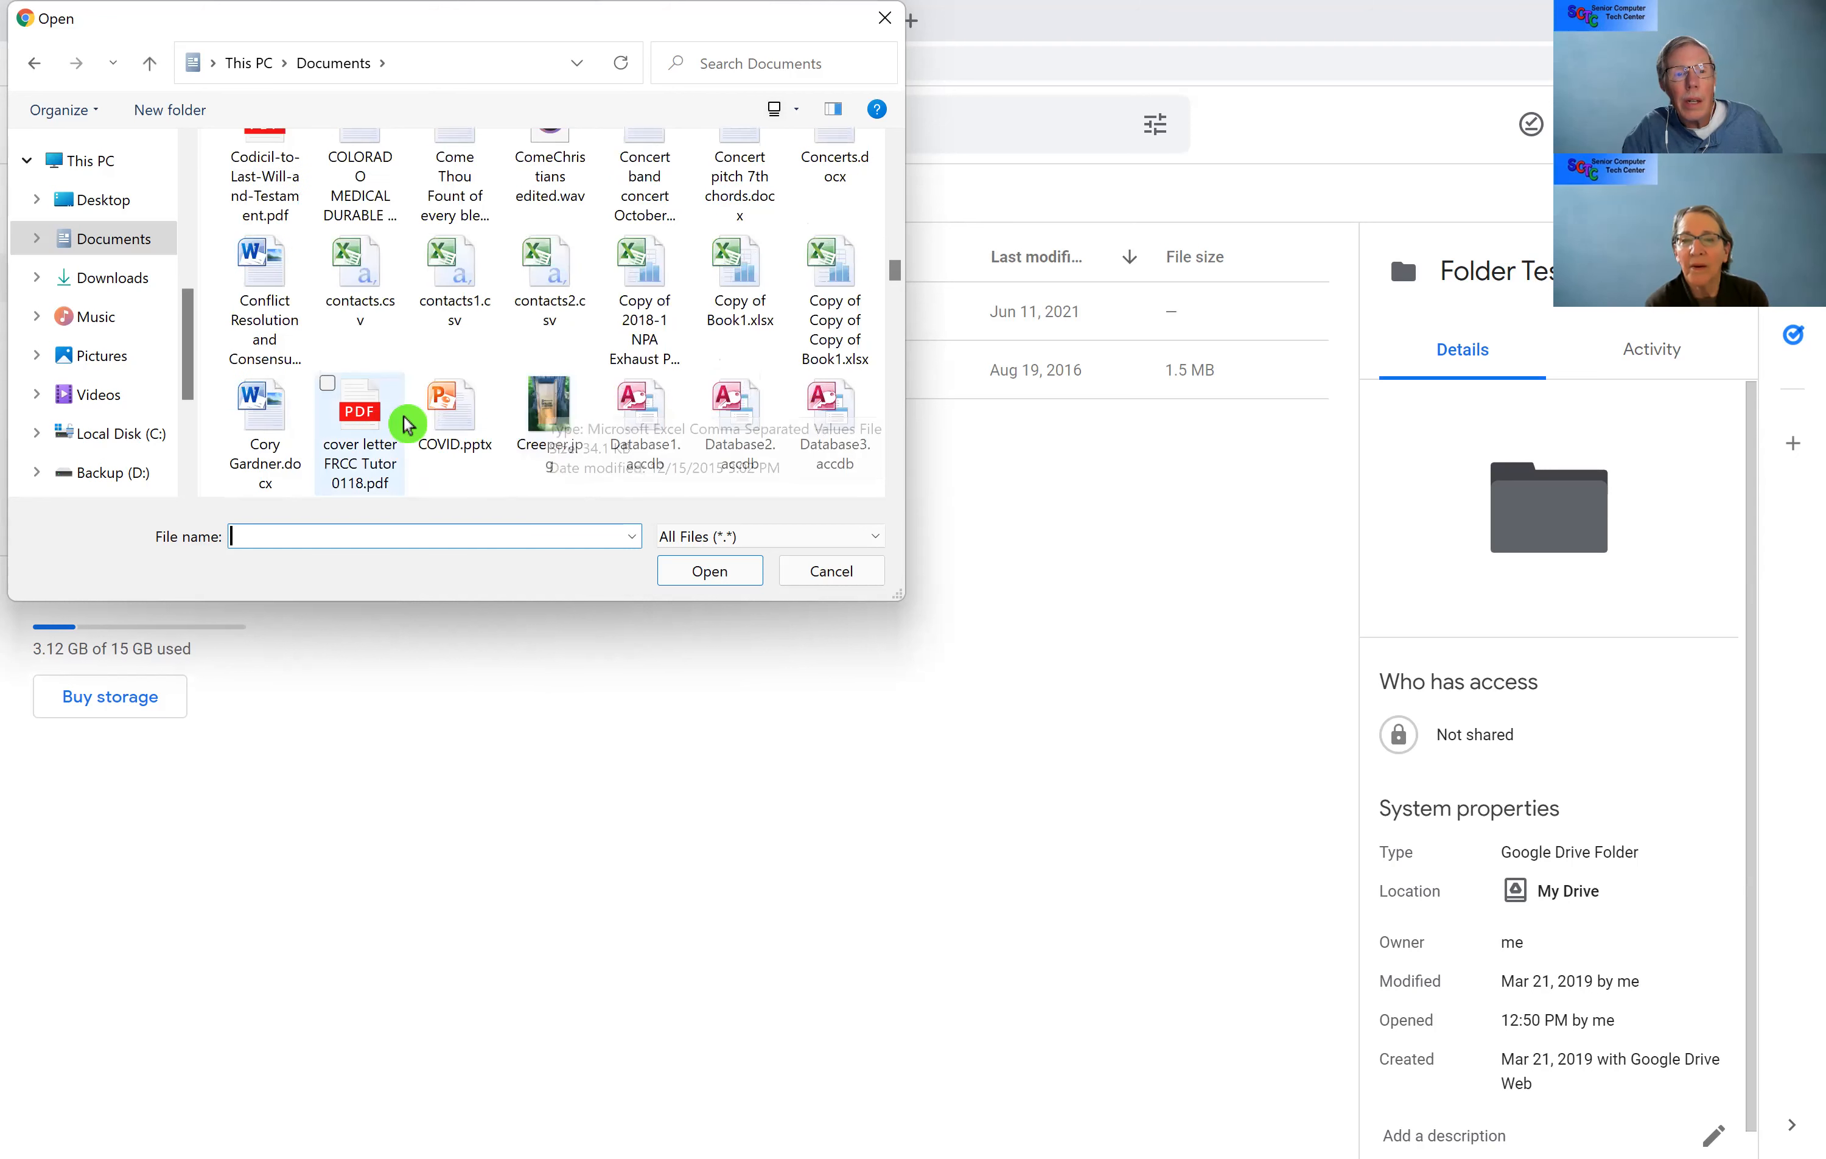
click(260, 326)
click(717, 575)
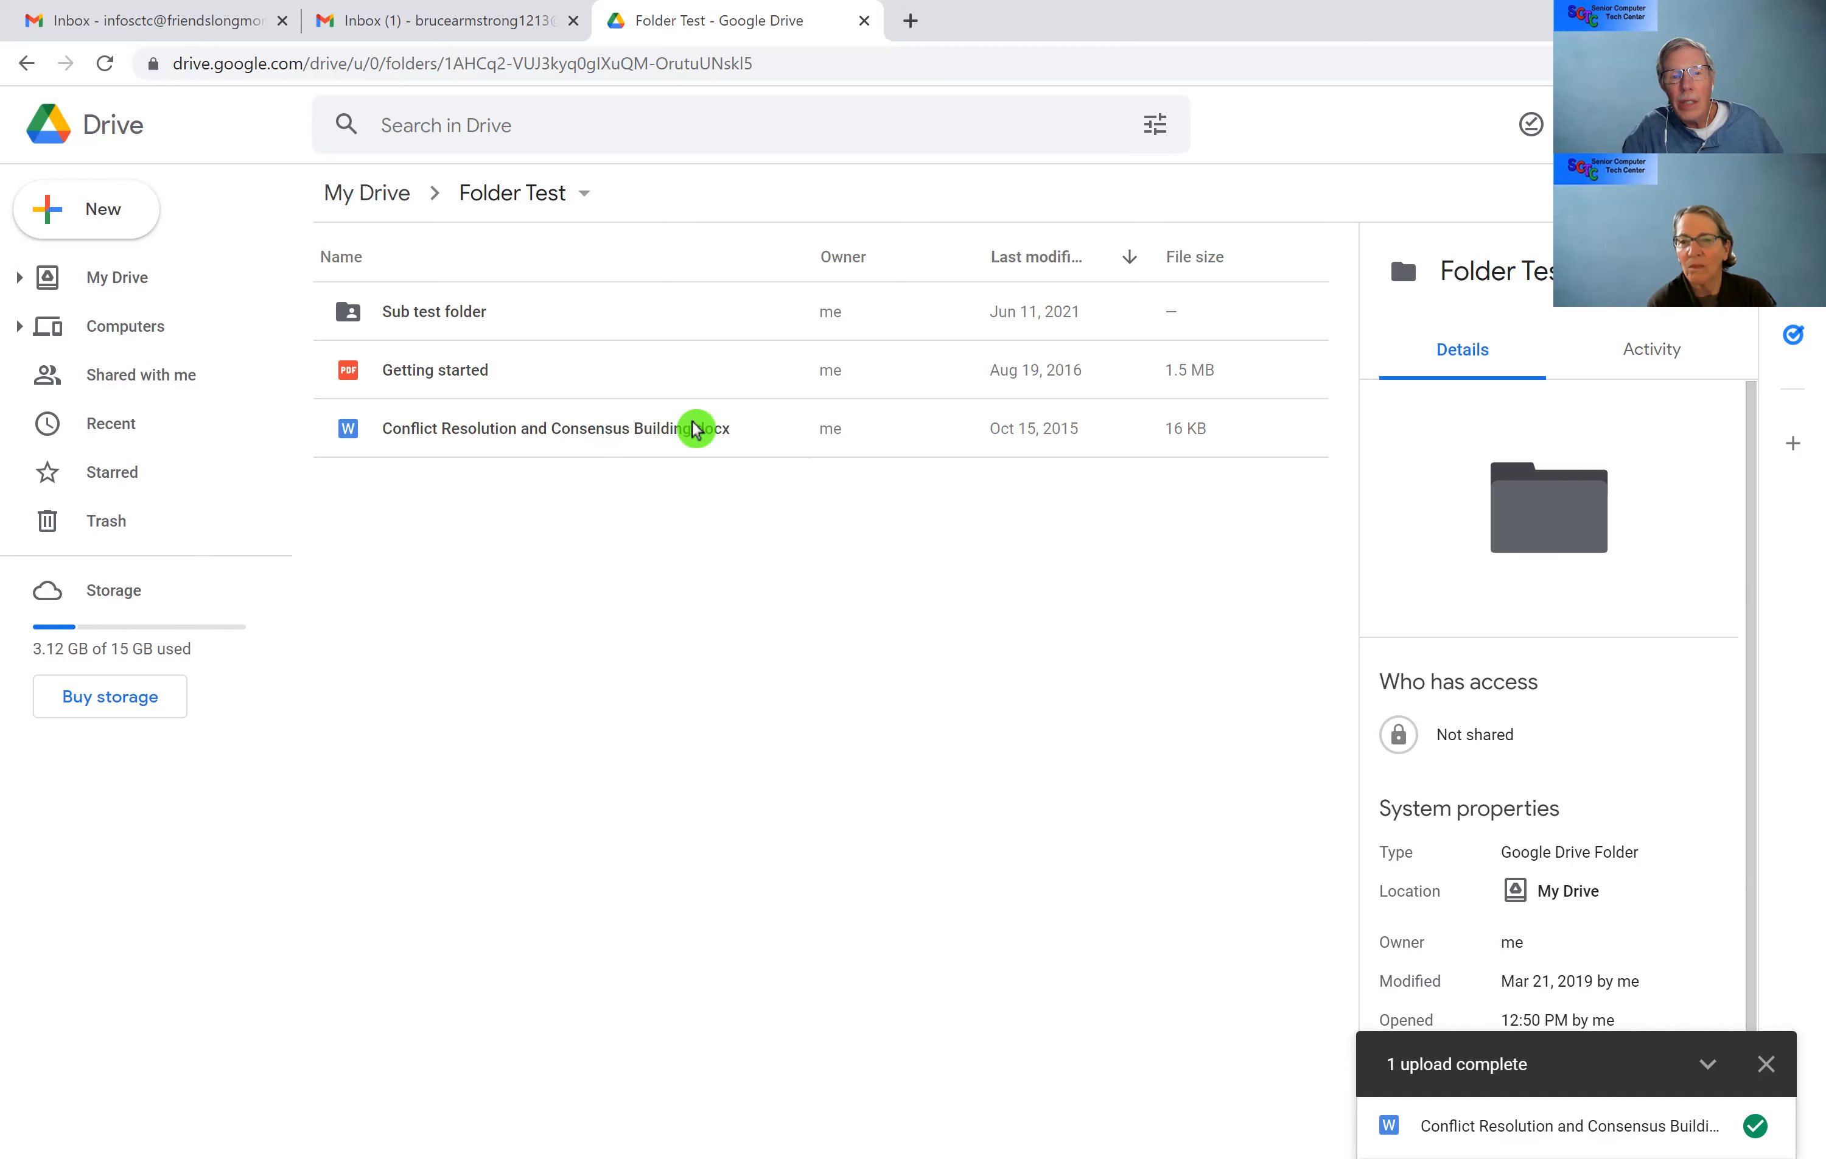
Step: Open the uploaded Conflict Resolution and Consensus Building.docx for editing and look over its contents
double_click(636, 436)
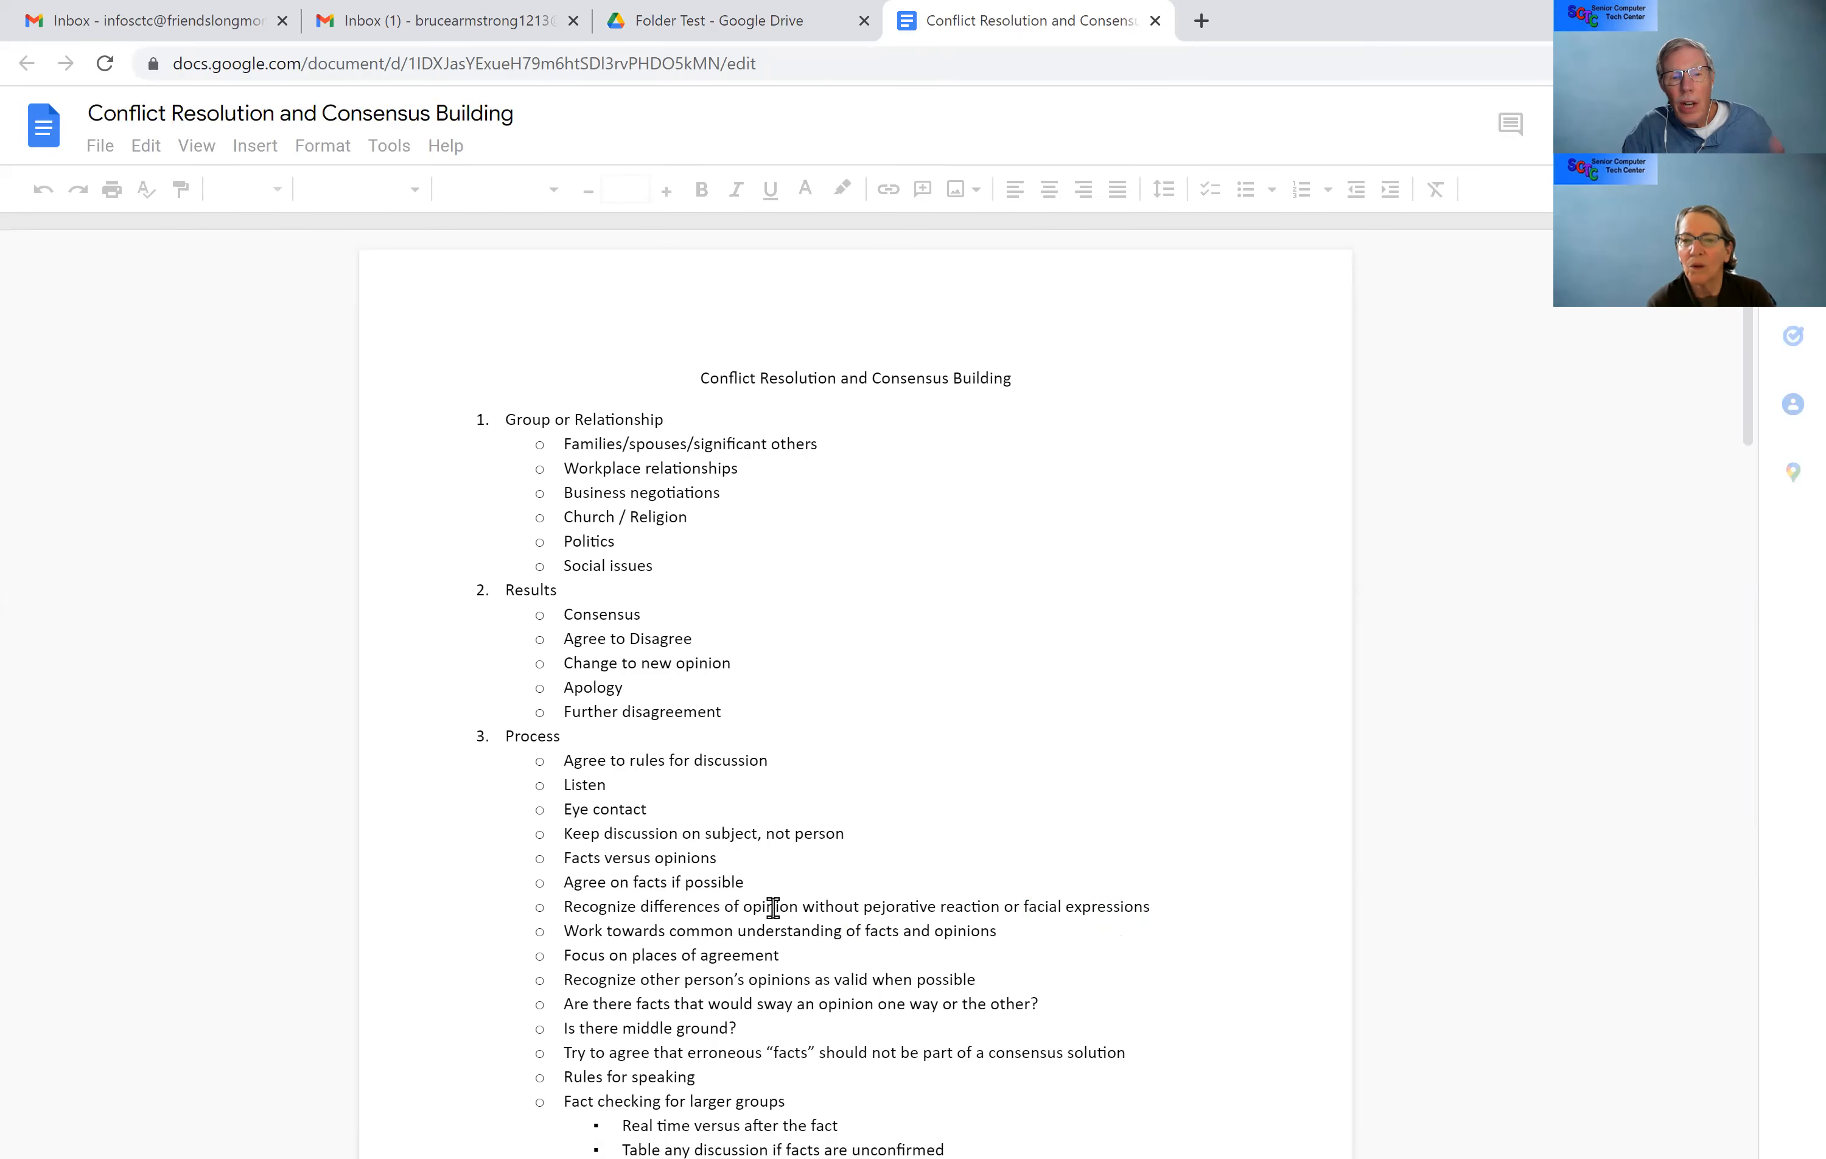
scroll(1034, 667, down, 1)
scroll(1034, 667, down, 2)
scroll(1035, 668, up, 4)
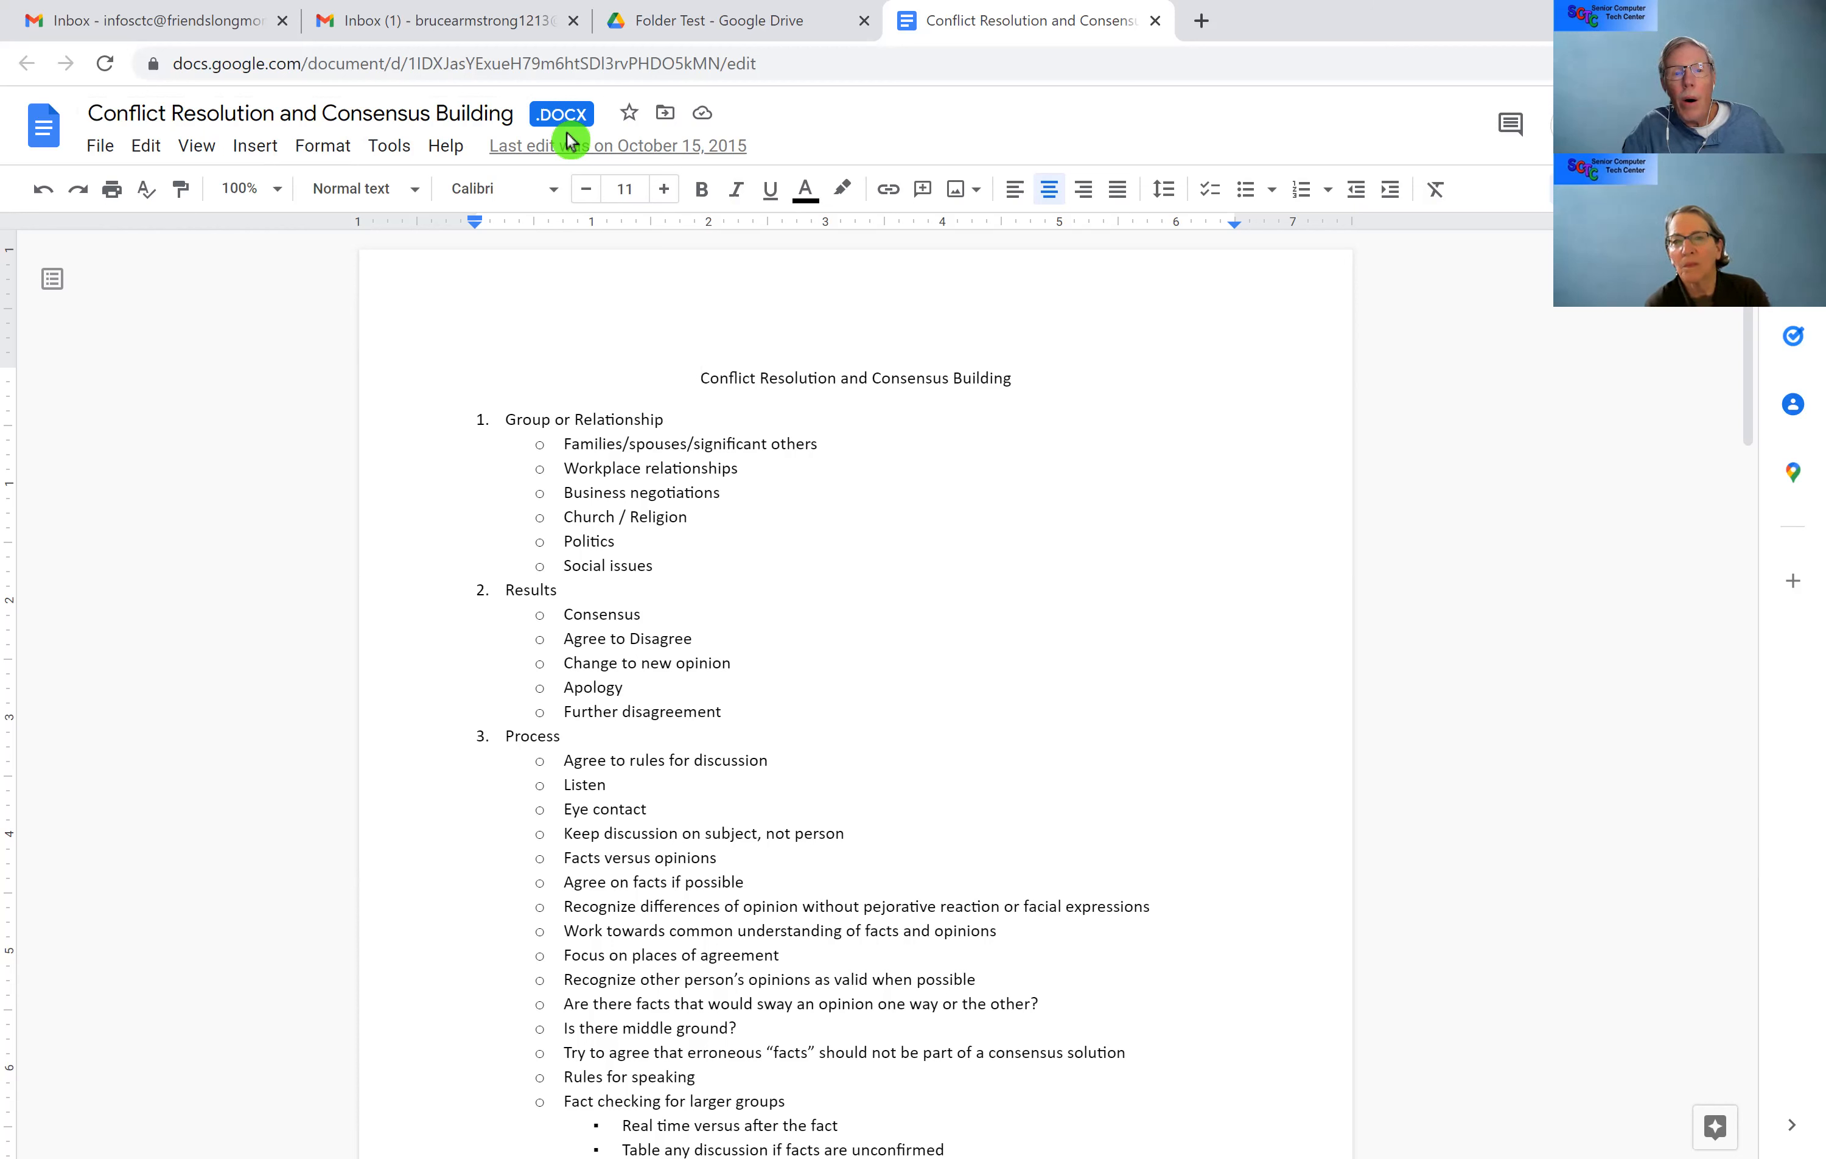
click(506, 250)
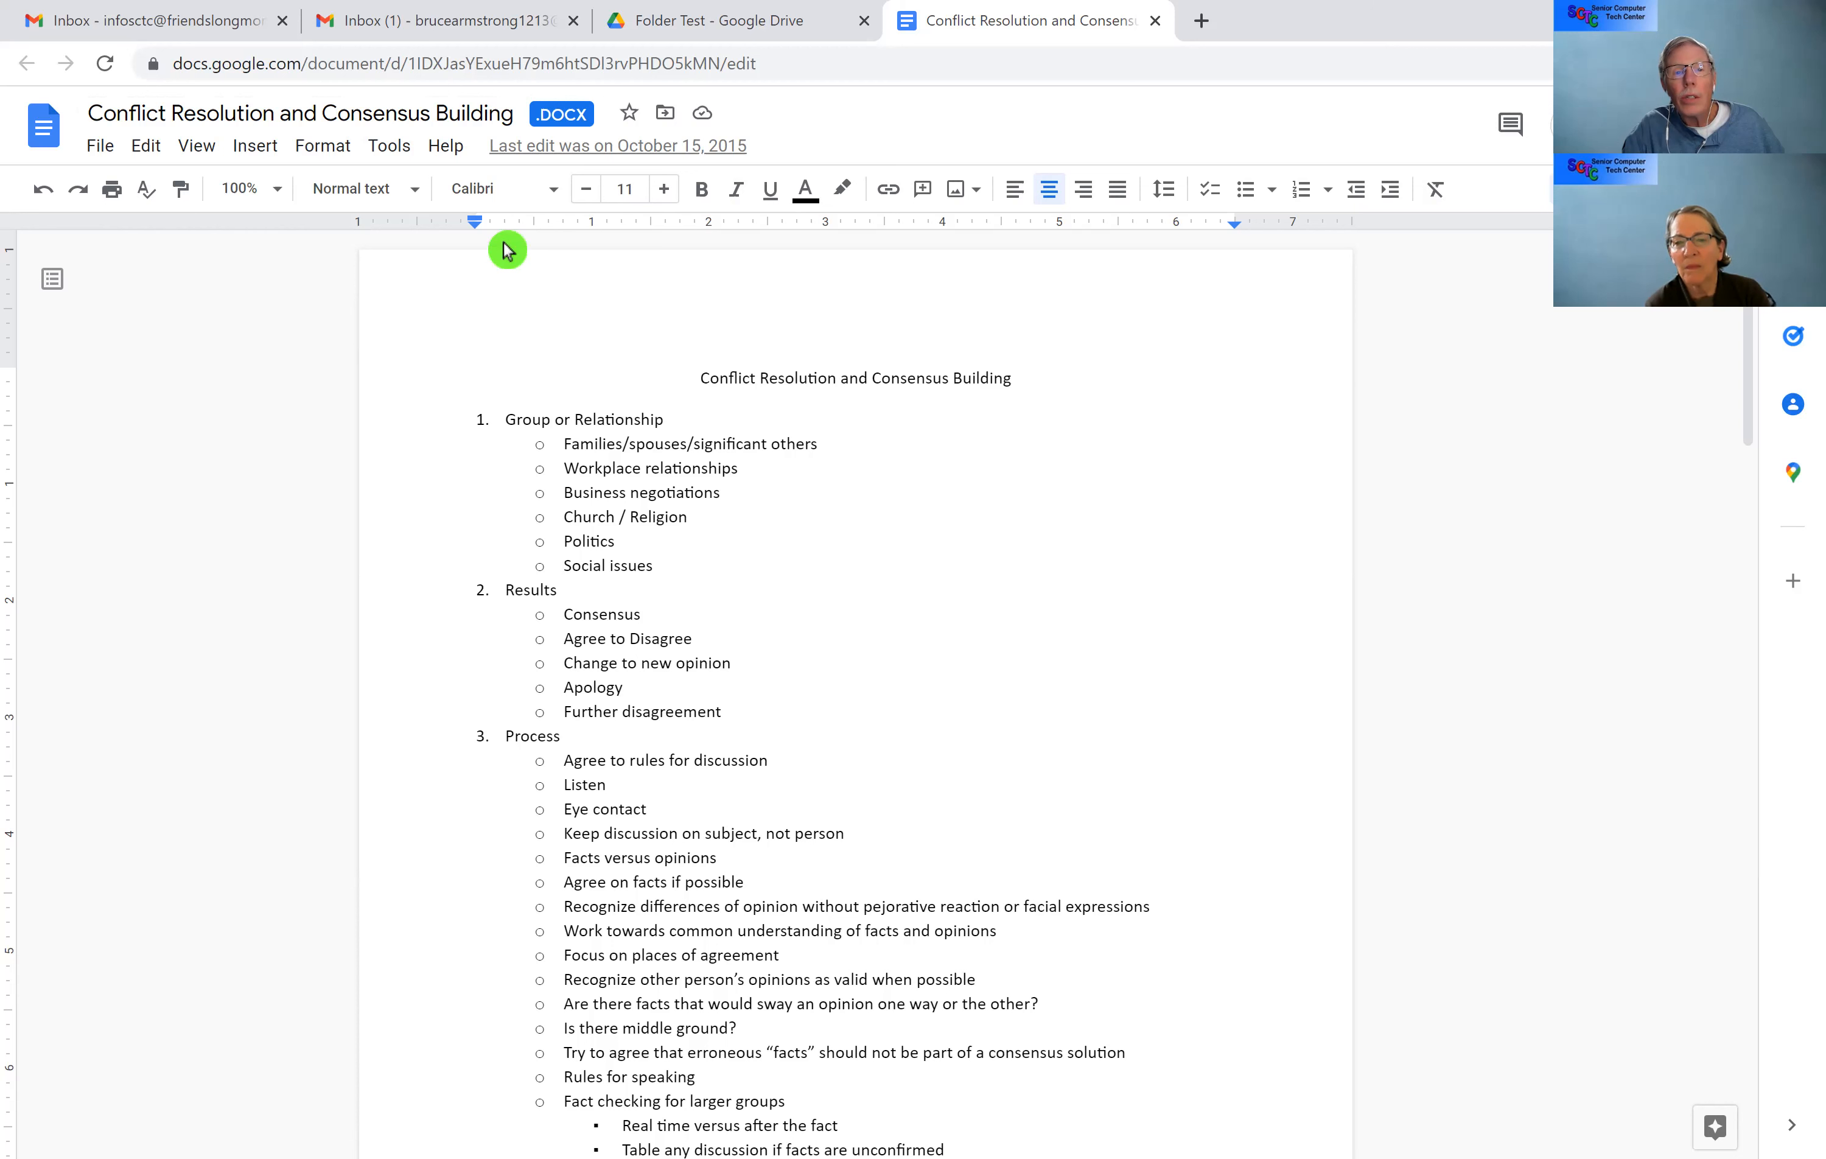
Step: Examine the file formats offered for downloading the document, without downloading it
click(100, 146)
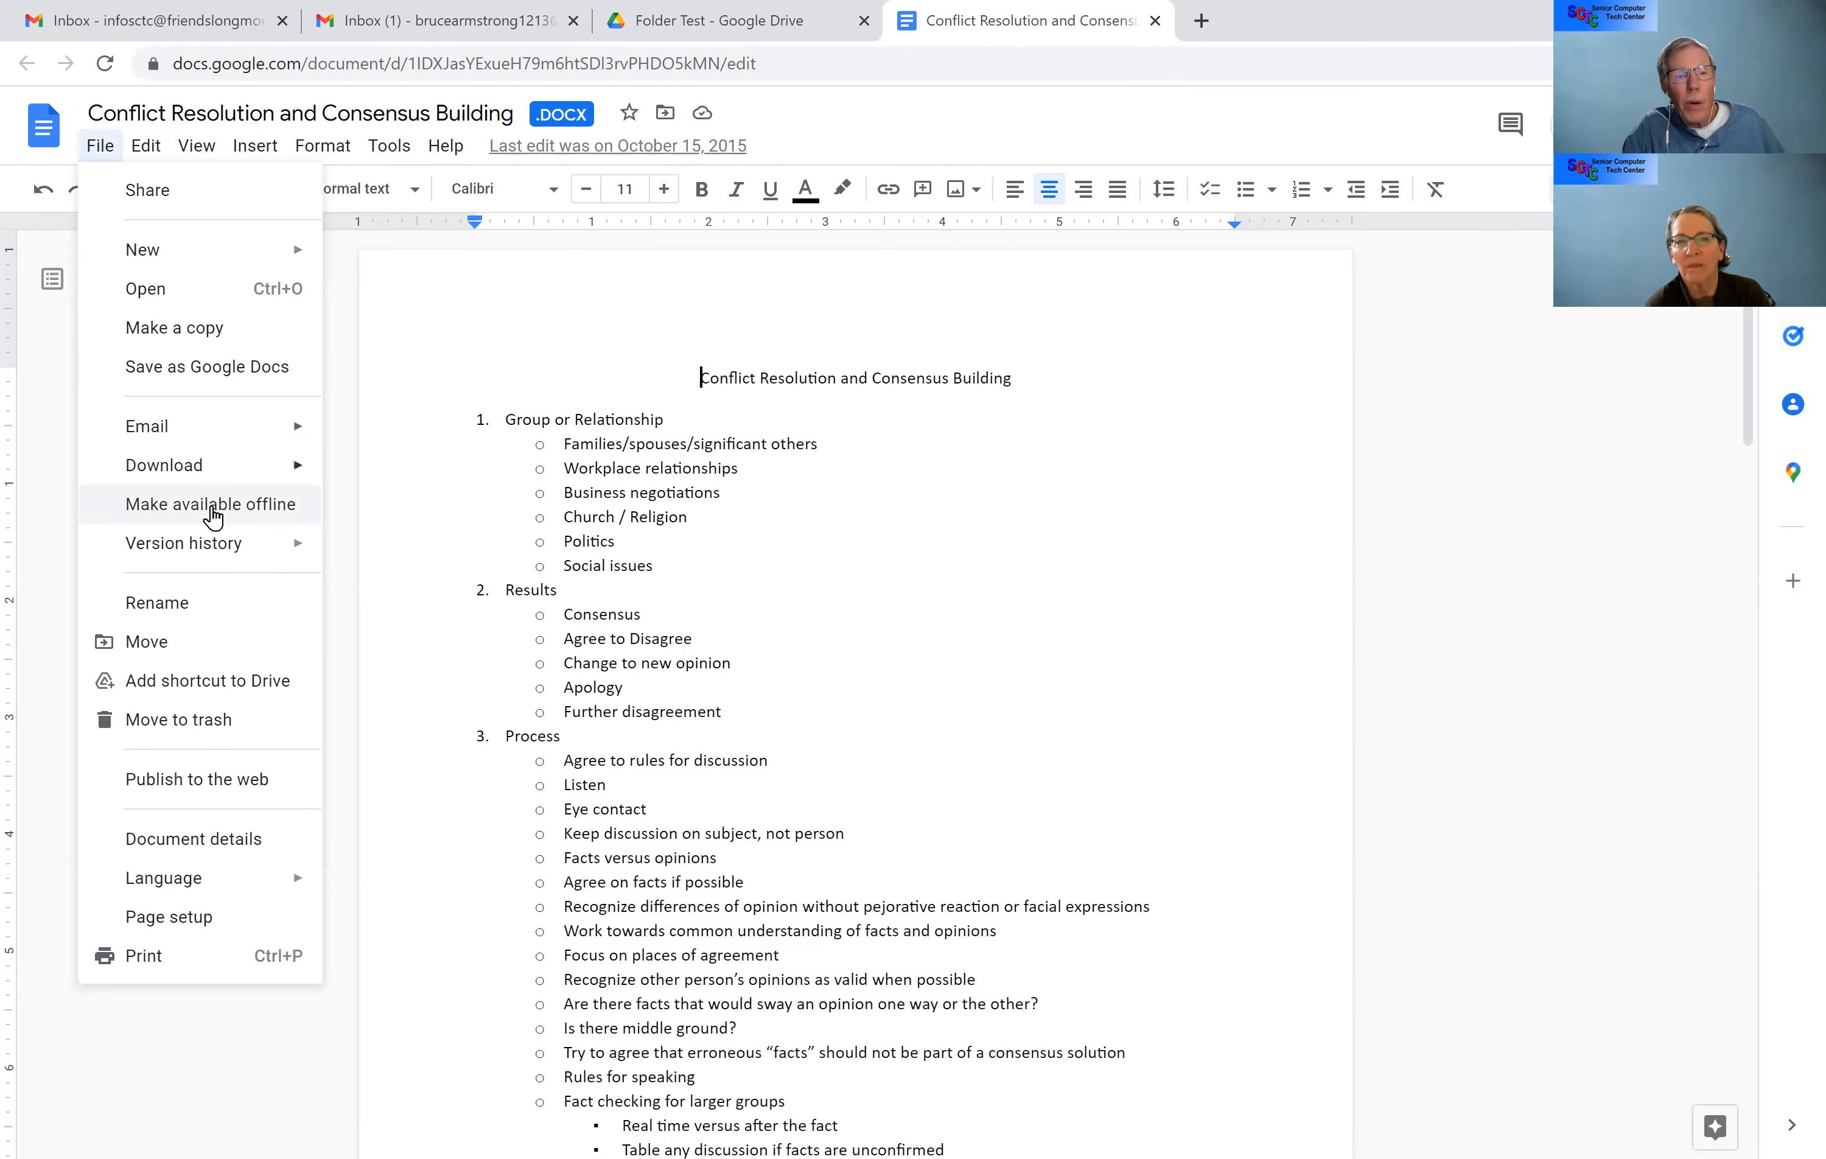
mouse_move(241, 477)
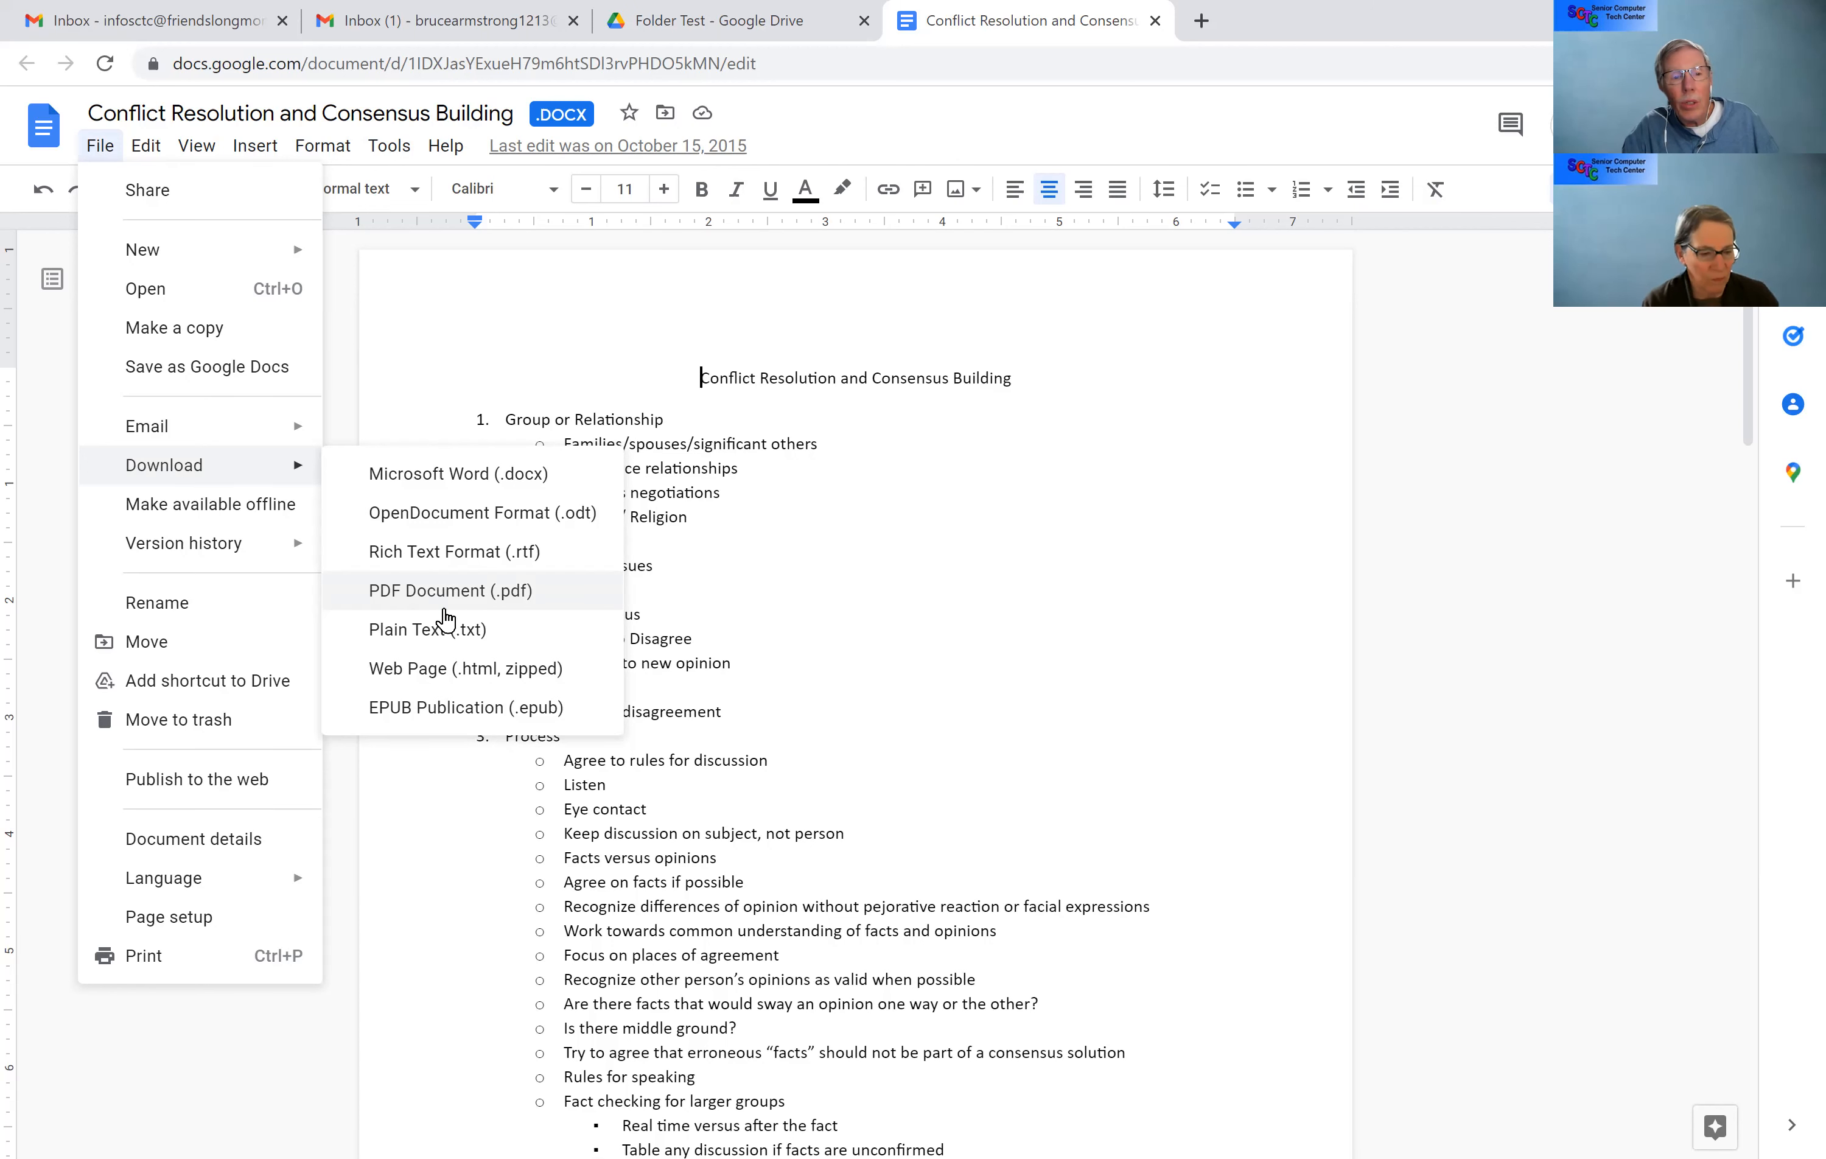
click(424, 803)
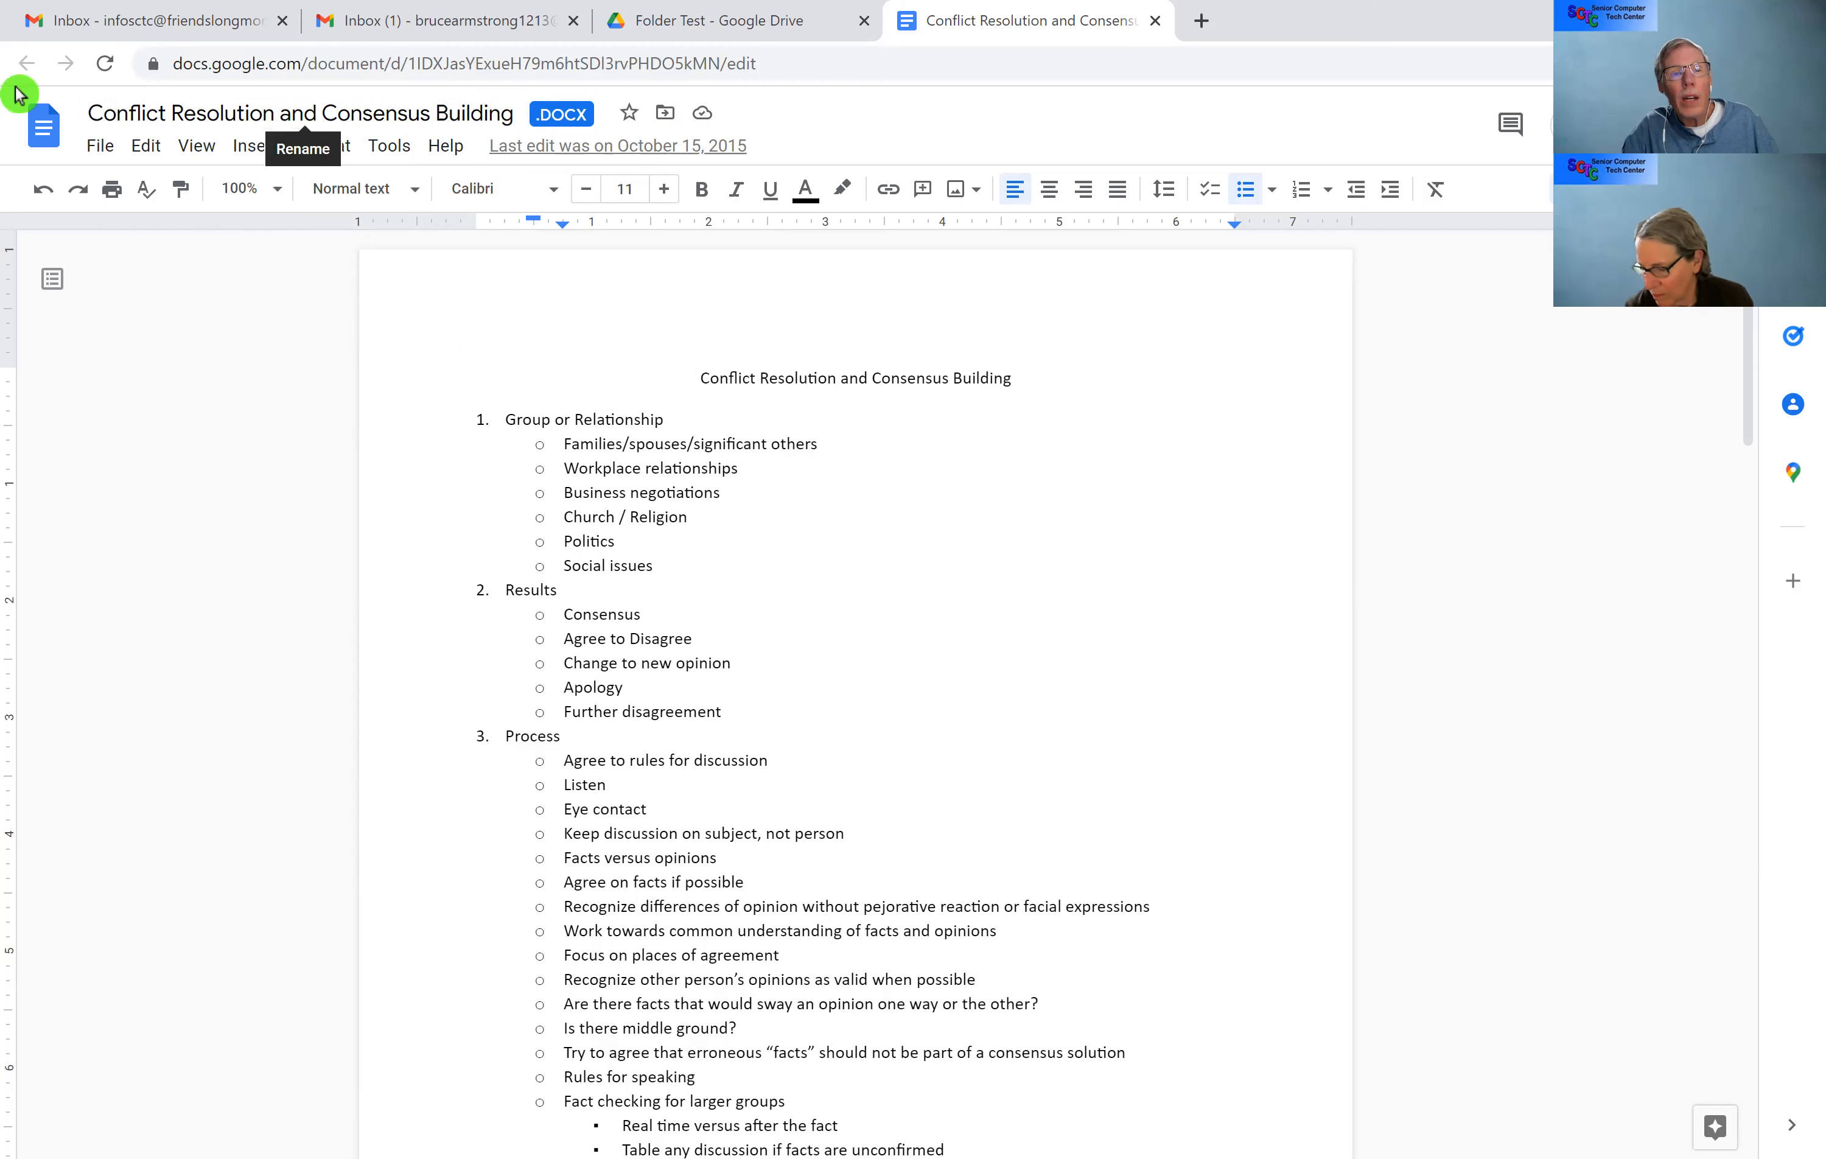
Step: Save the Word document as a Google Docs copy
click(101, 146)
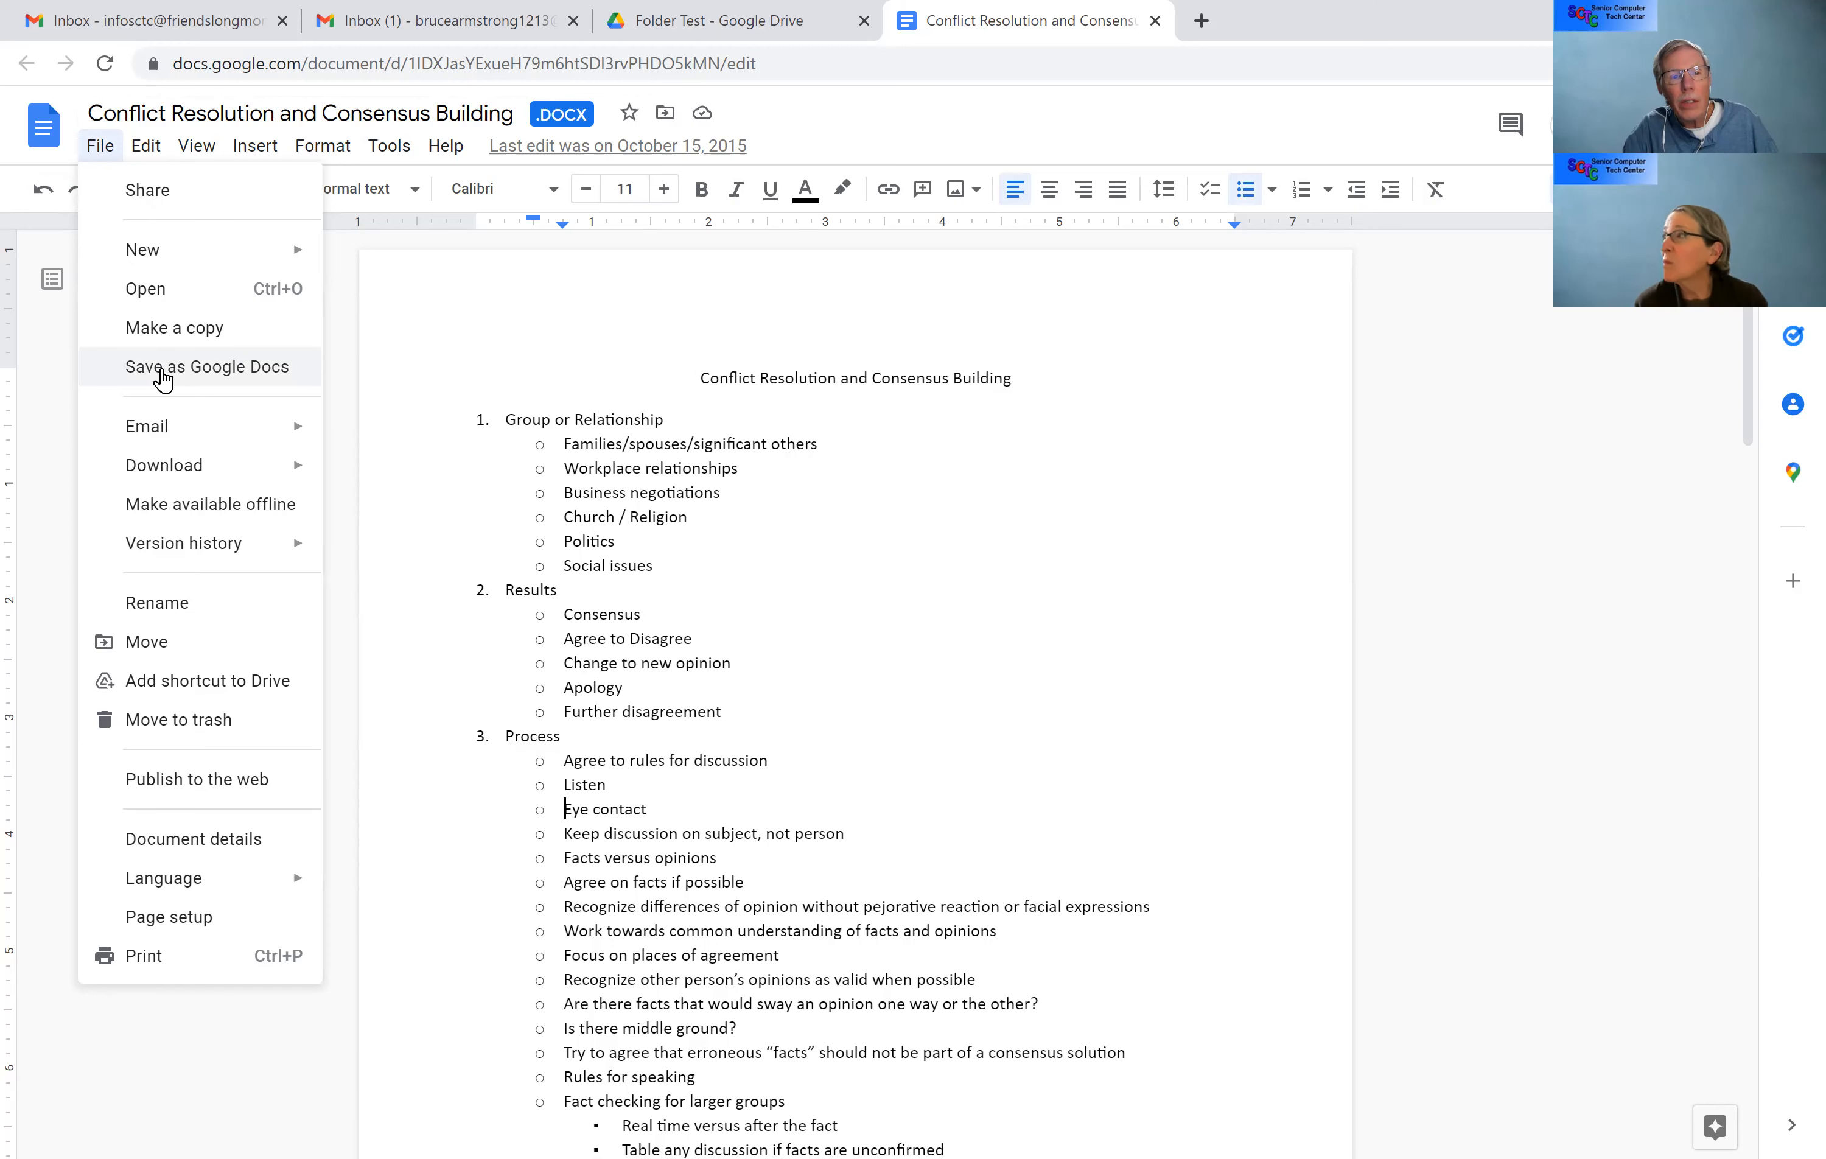
click(166, 375)
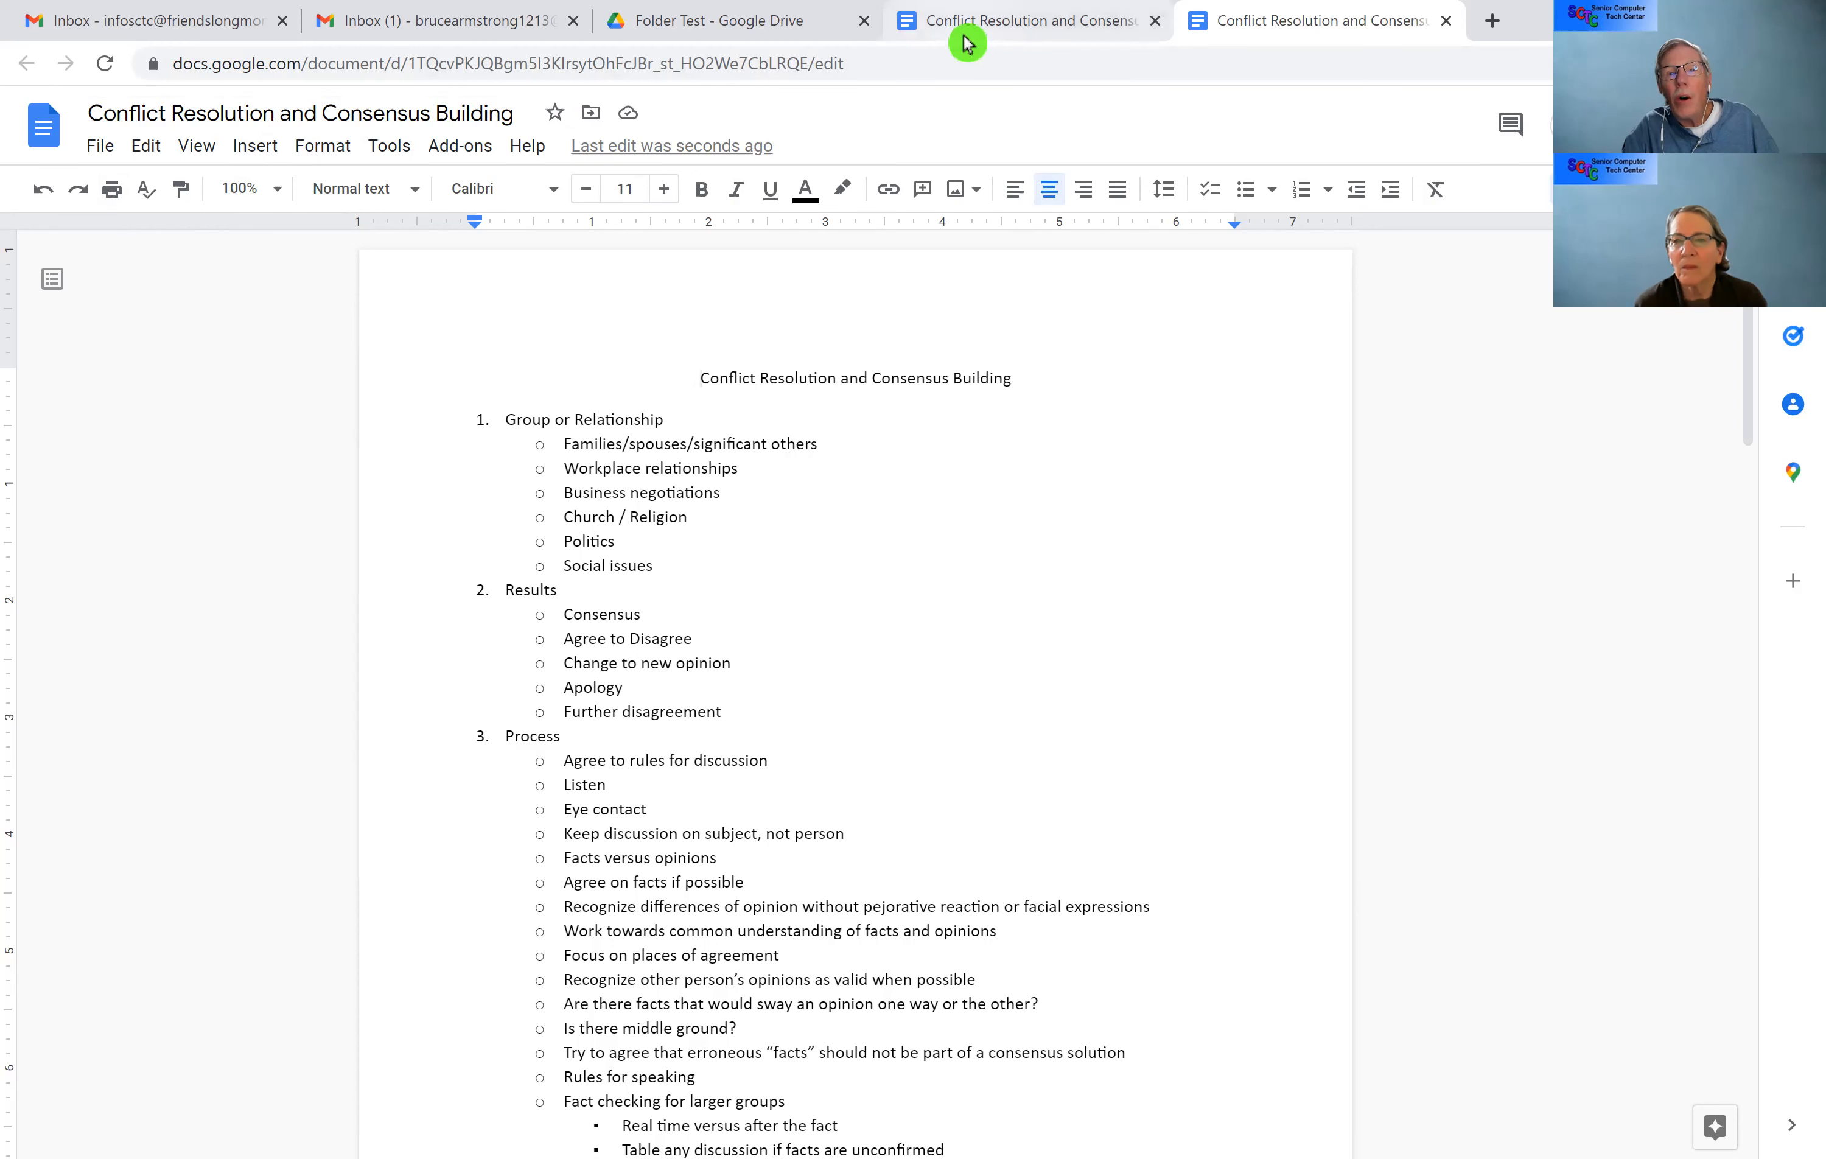
Step: Return to Google Drive and look through the full list of folders and files in My Drive
click(780, 30)
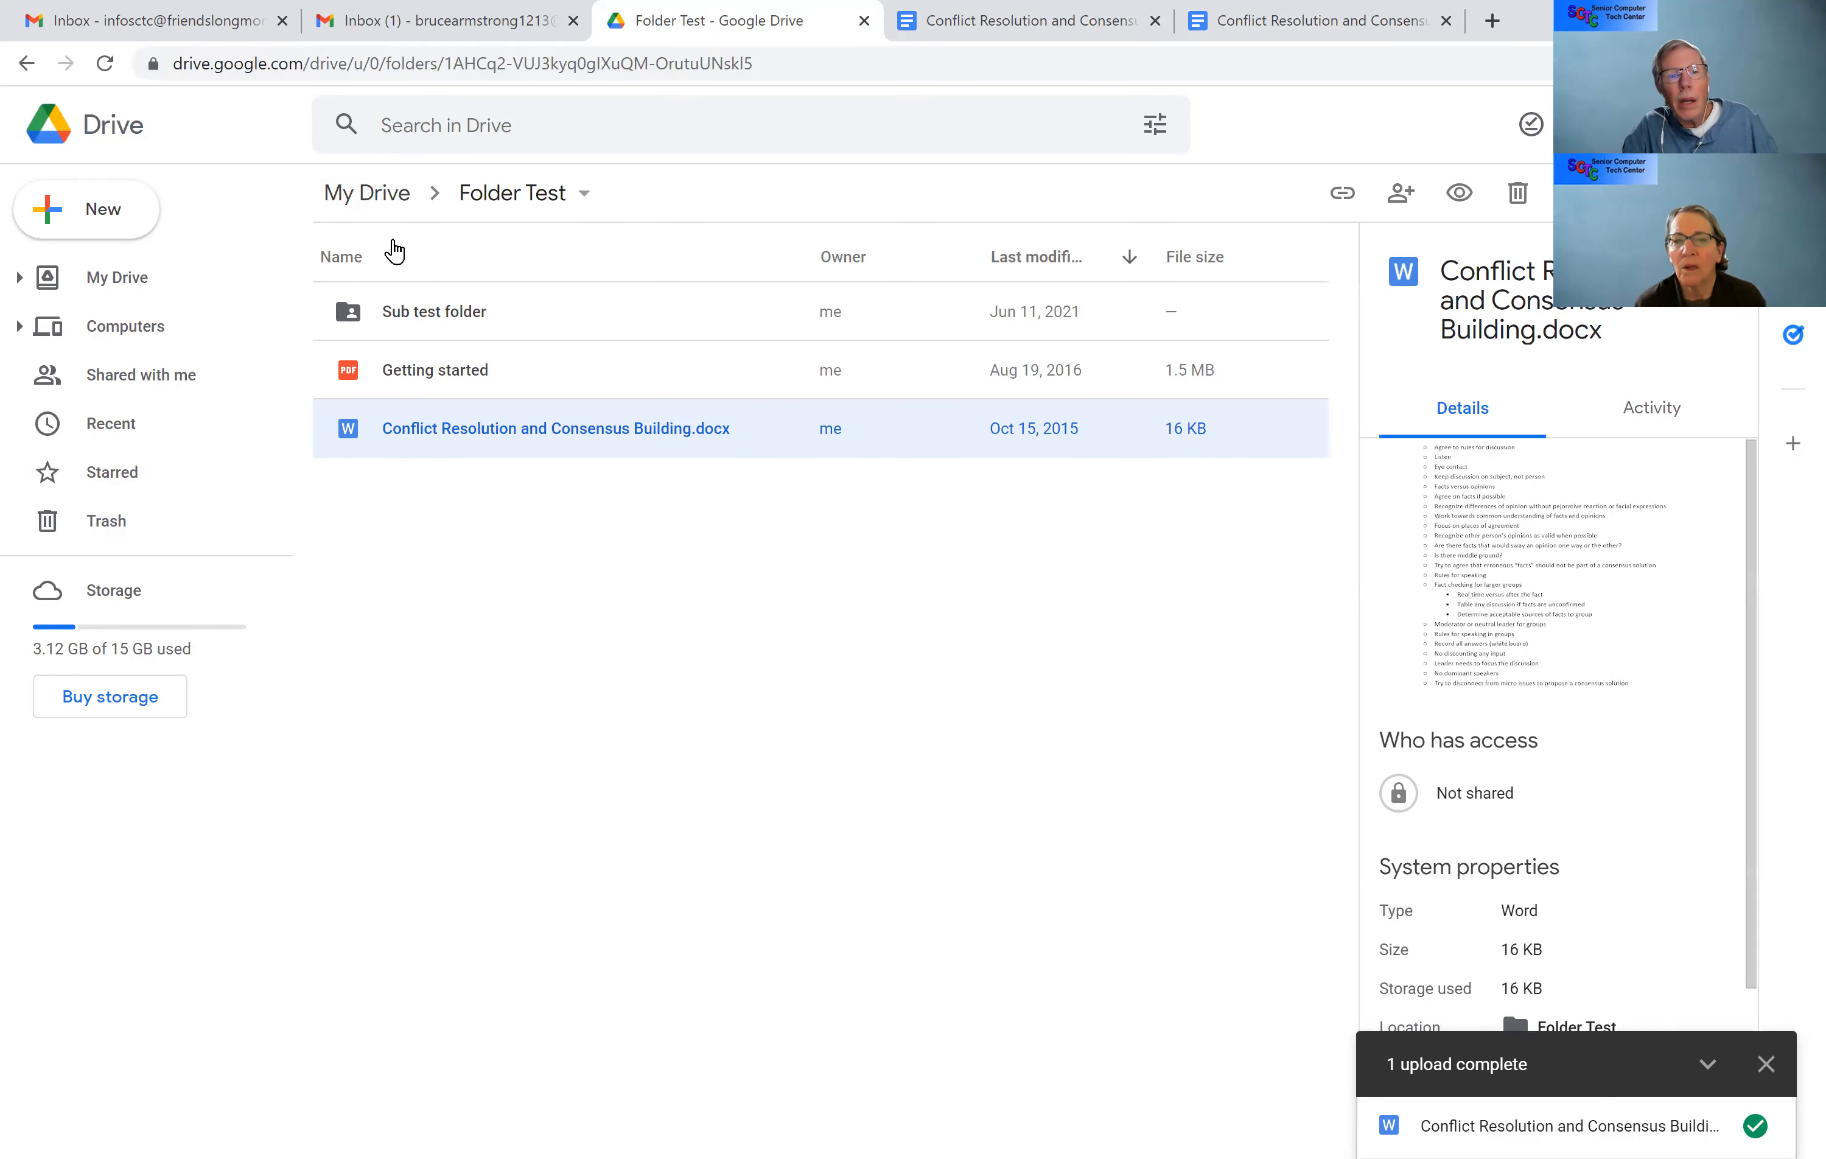
click(408, 202)
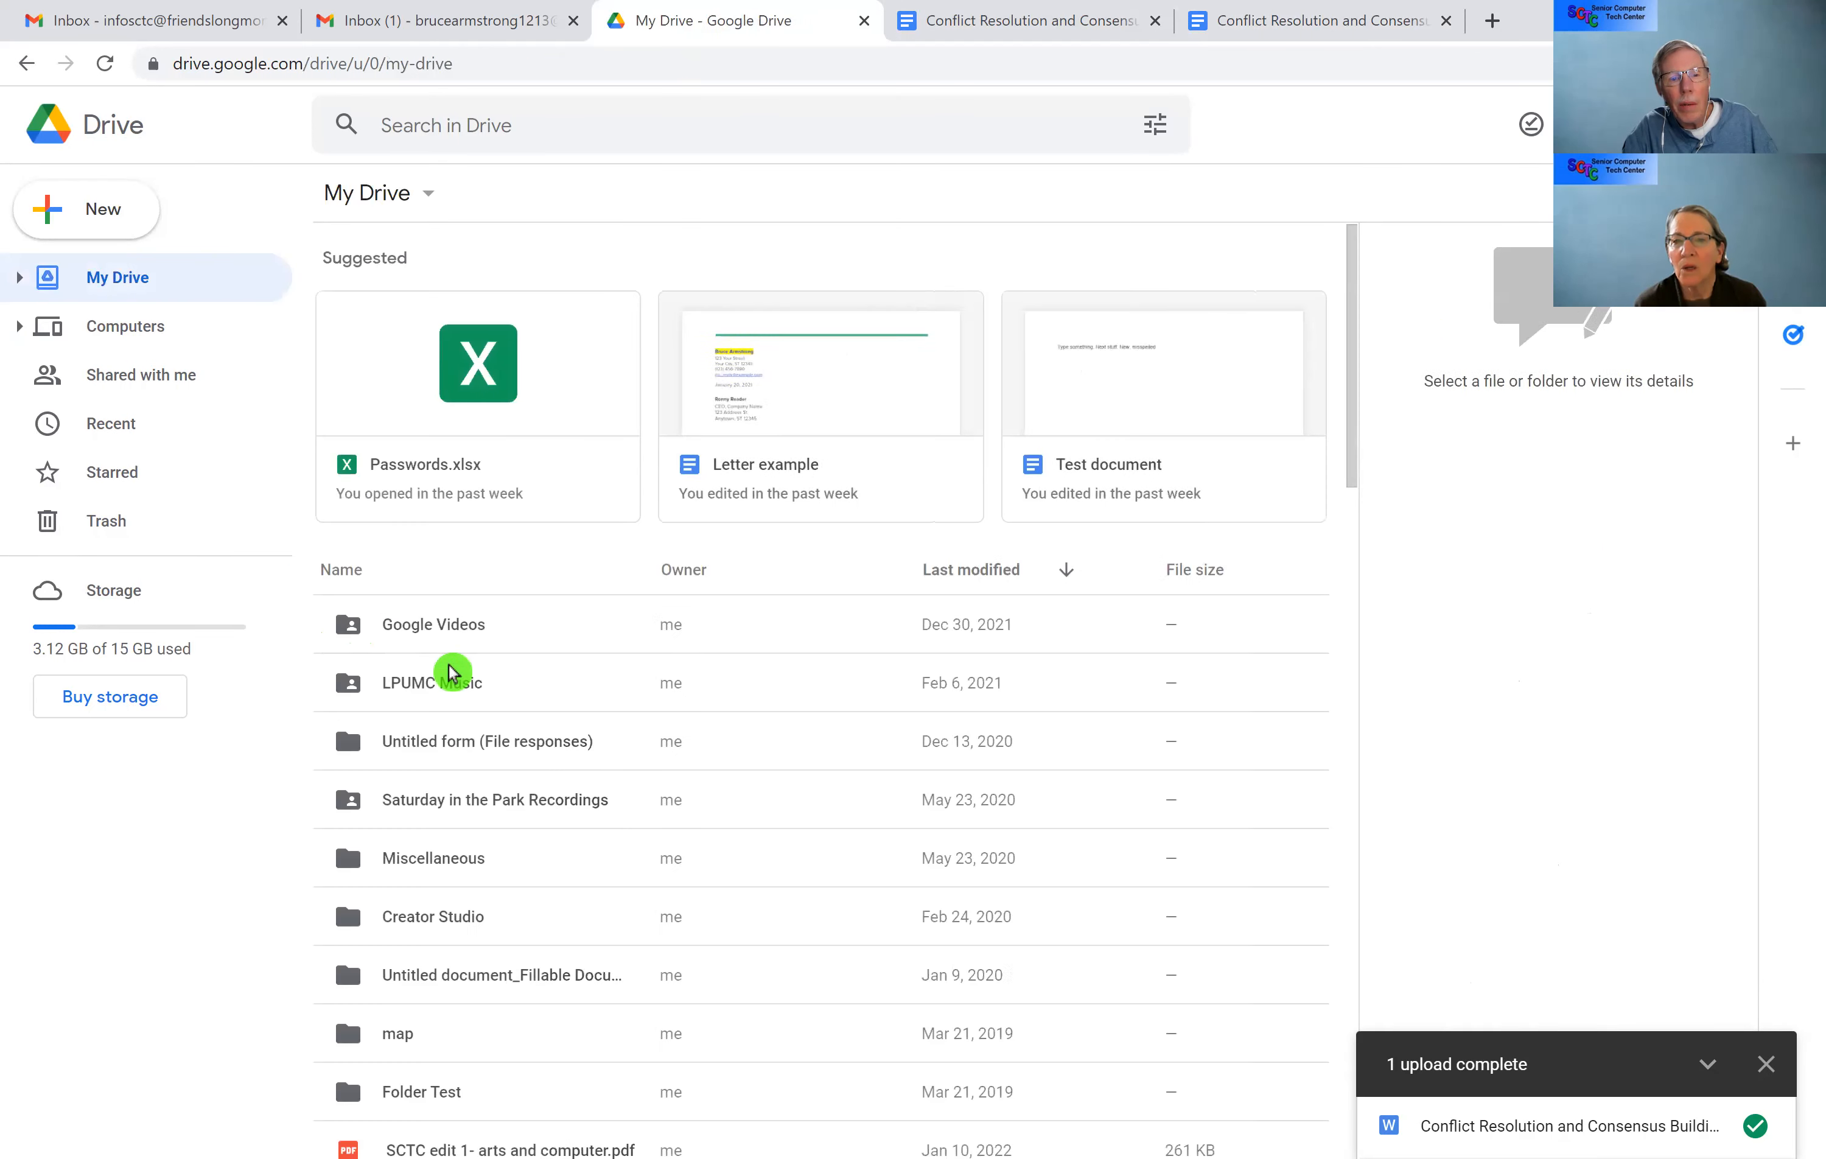
scroll(455, 672, down, 5)
scroll(458, 678, down, 3)
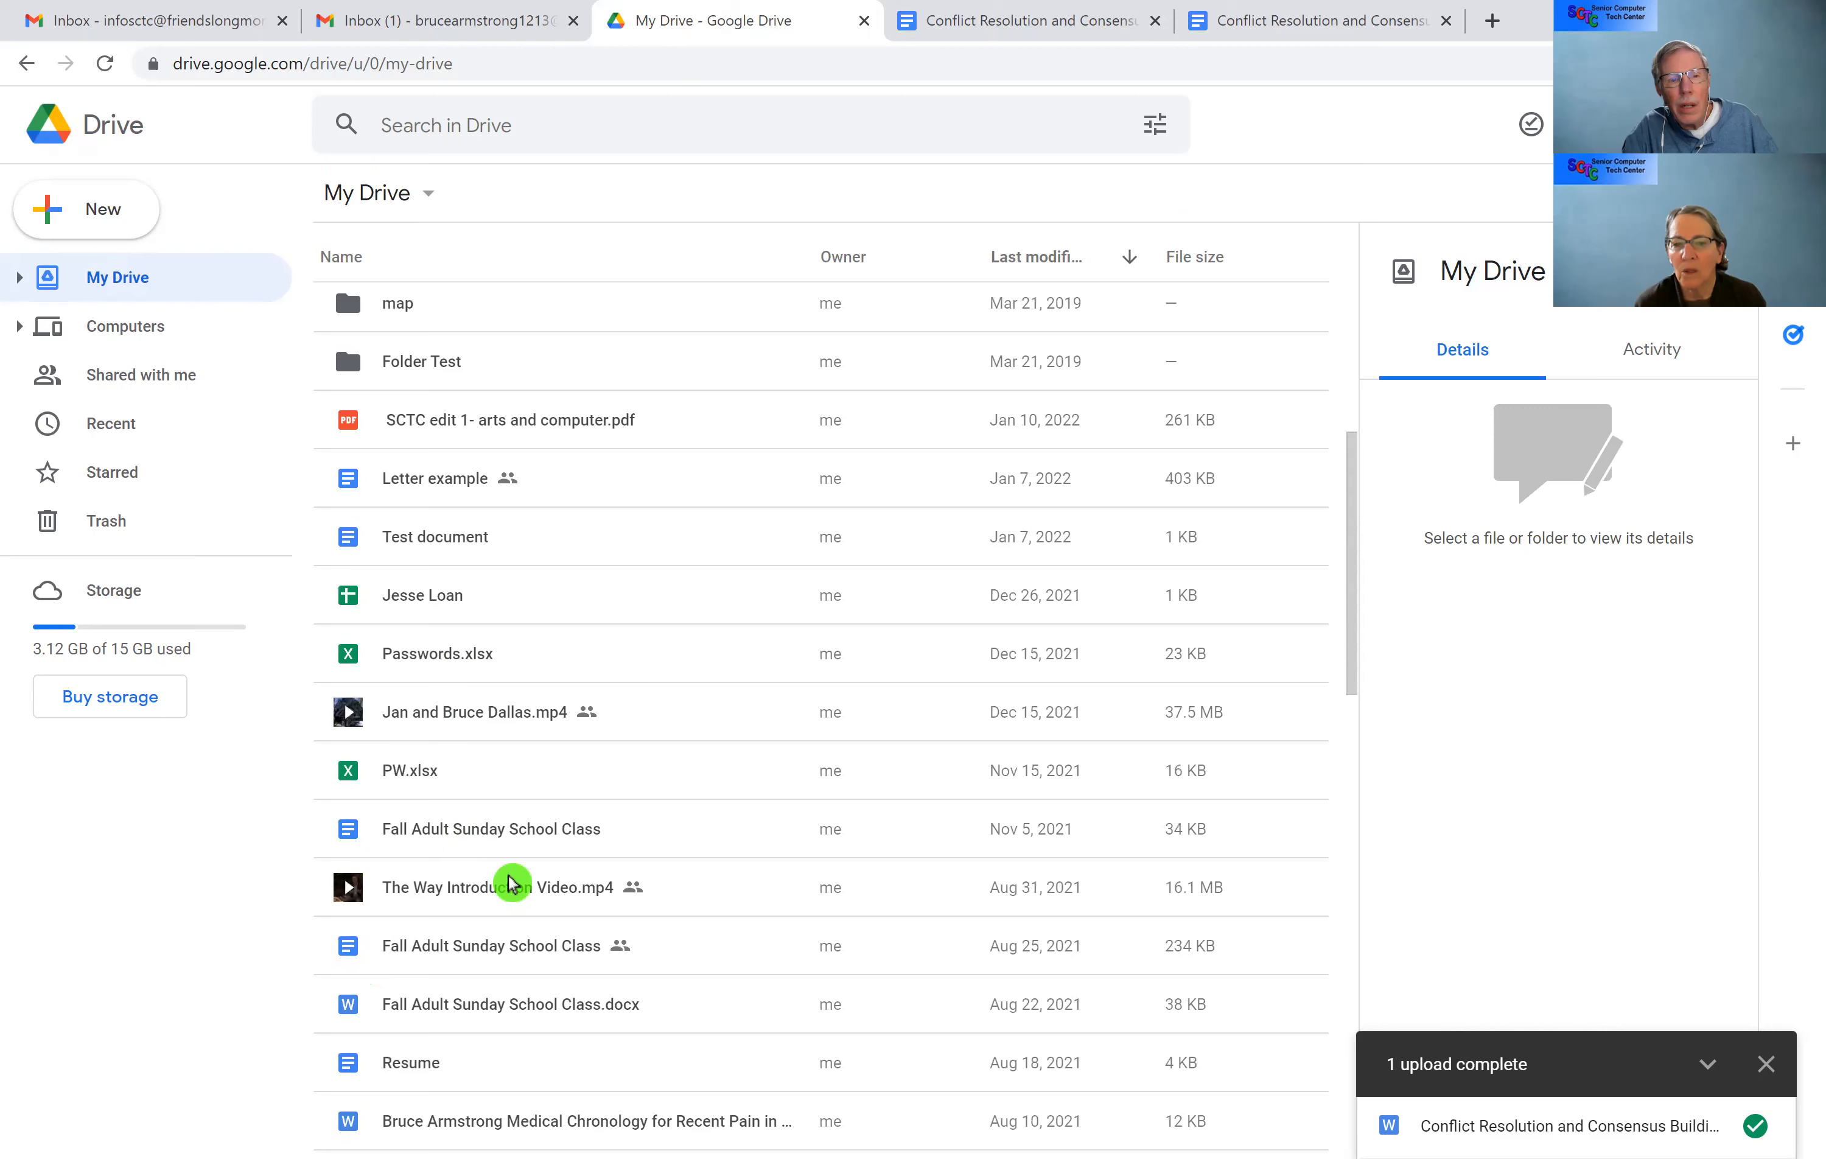
scroll(510, 881, down, 2)
scroll(511, 883, down, 3)
scroll(512, 883, down, 3)
scroll(512, 883, down, 10)
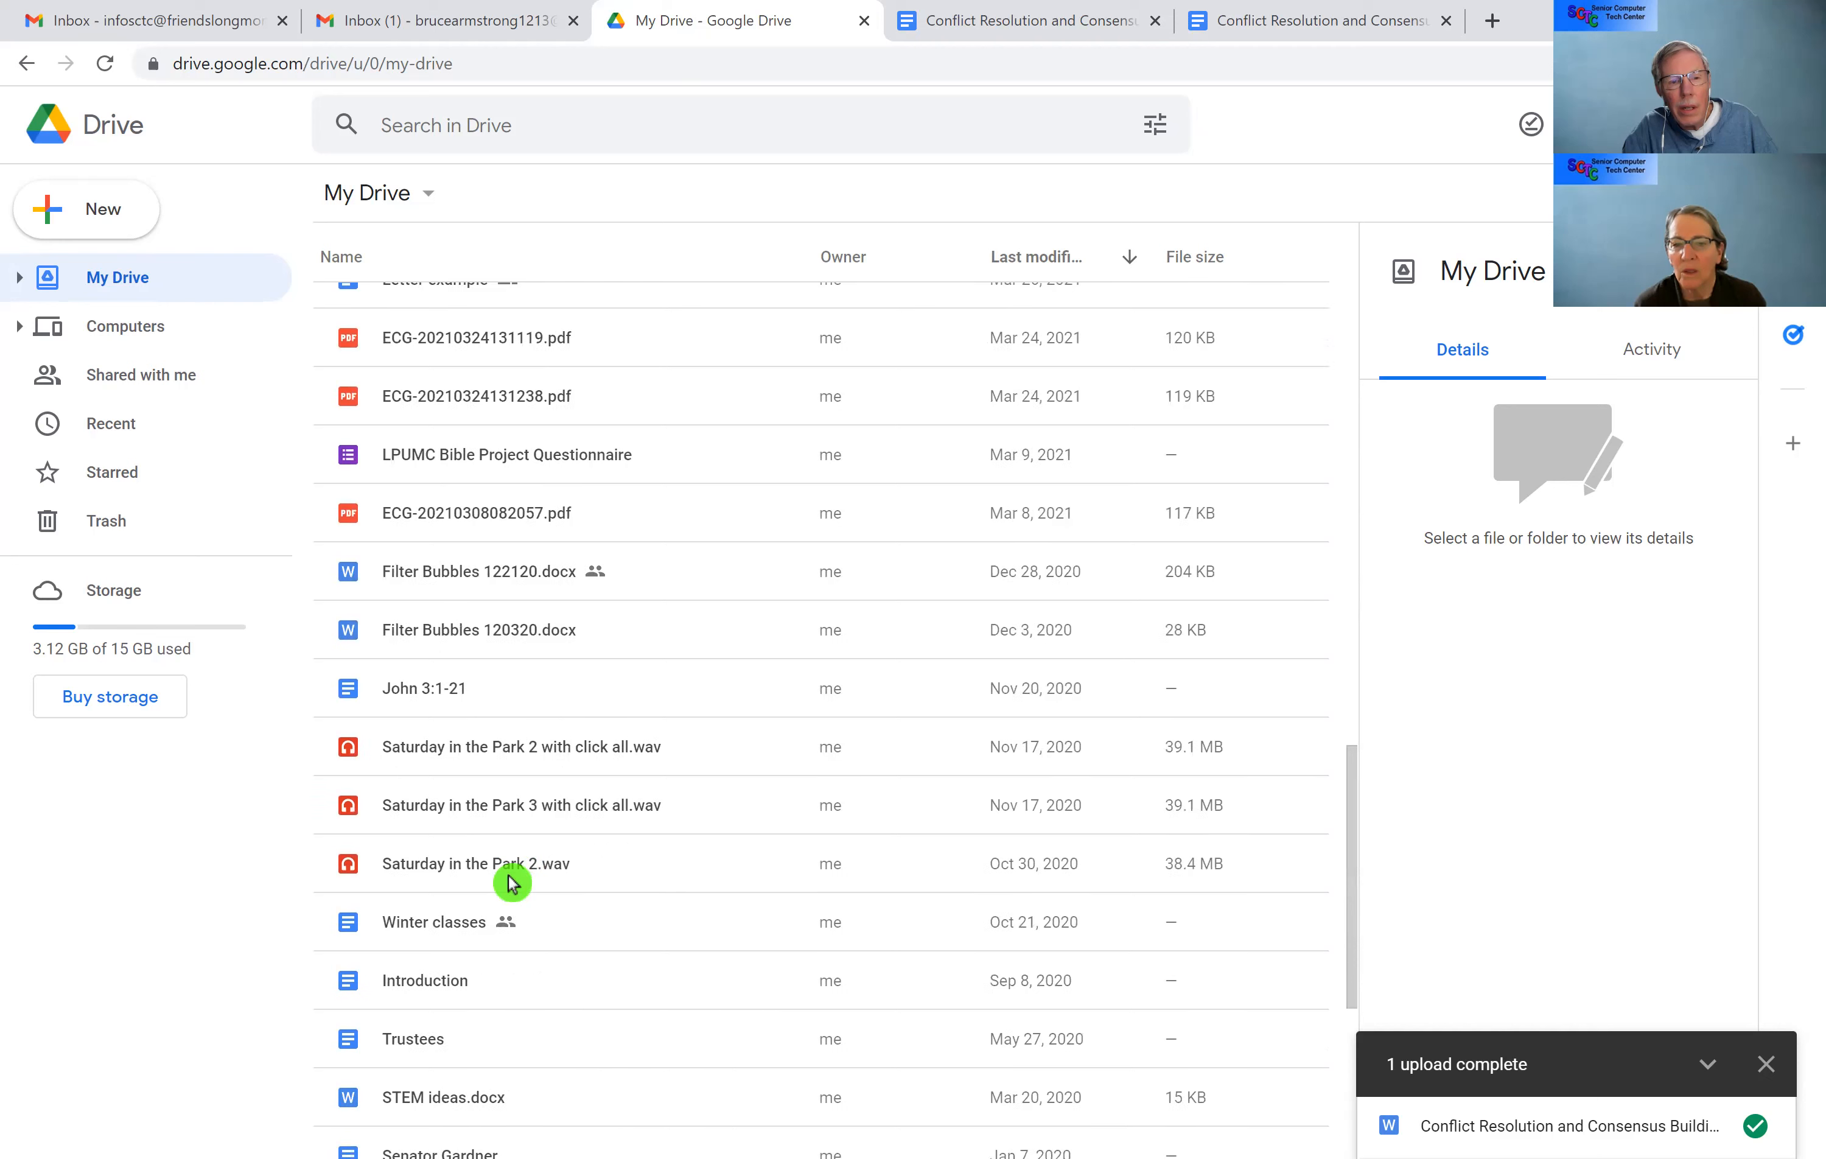
scroll(510, 883, up, 2)
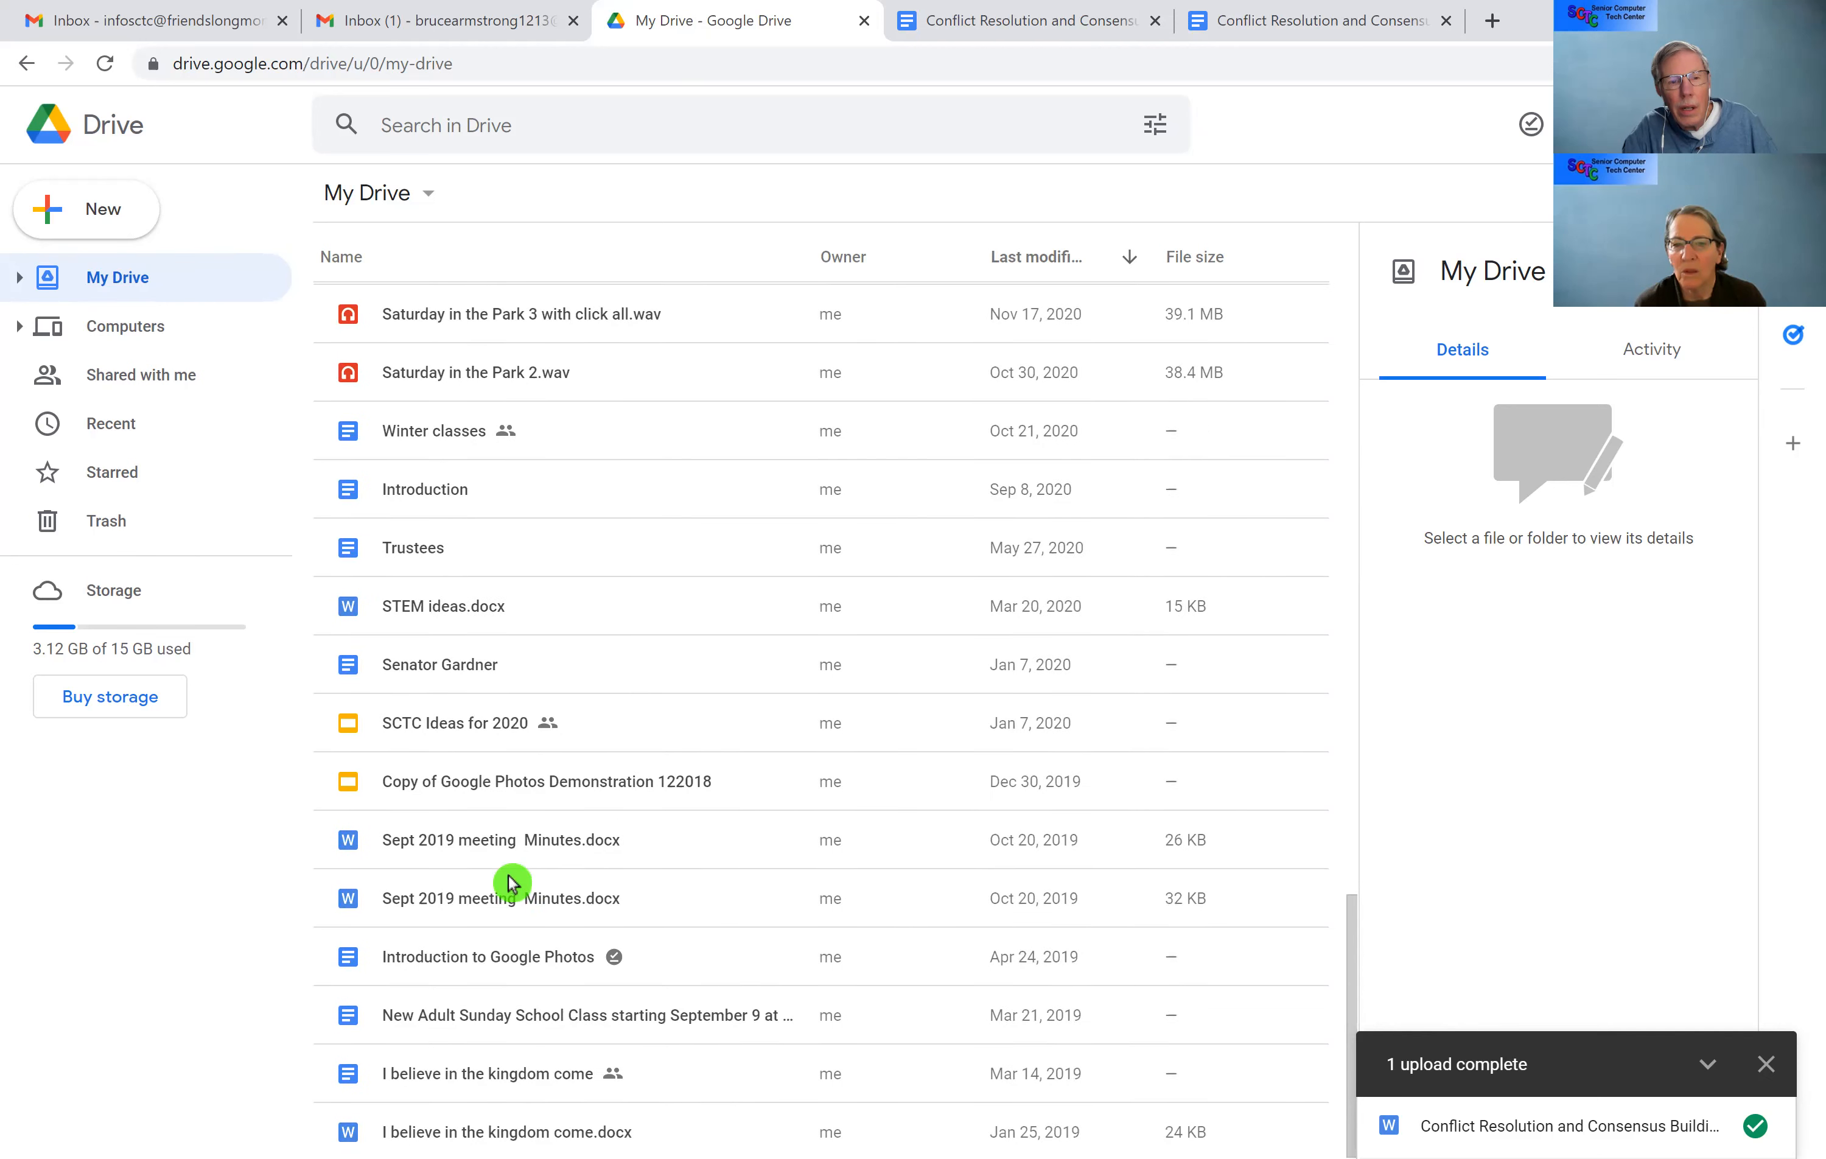
scroll(510, 883, up, 6)
scroll(510, 883, up, 10)
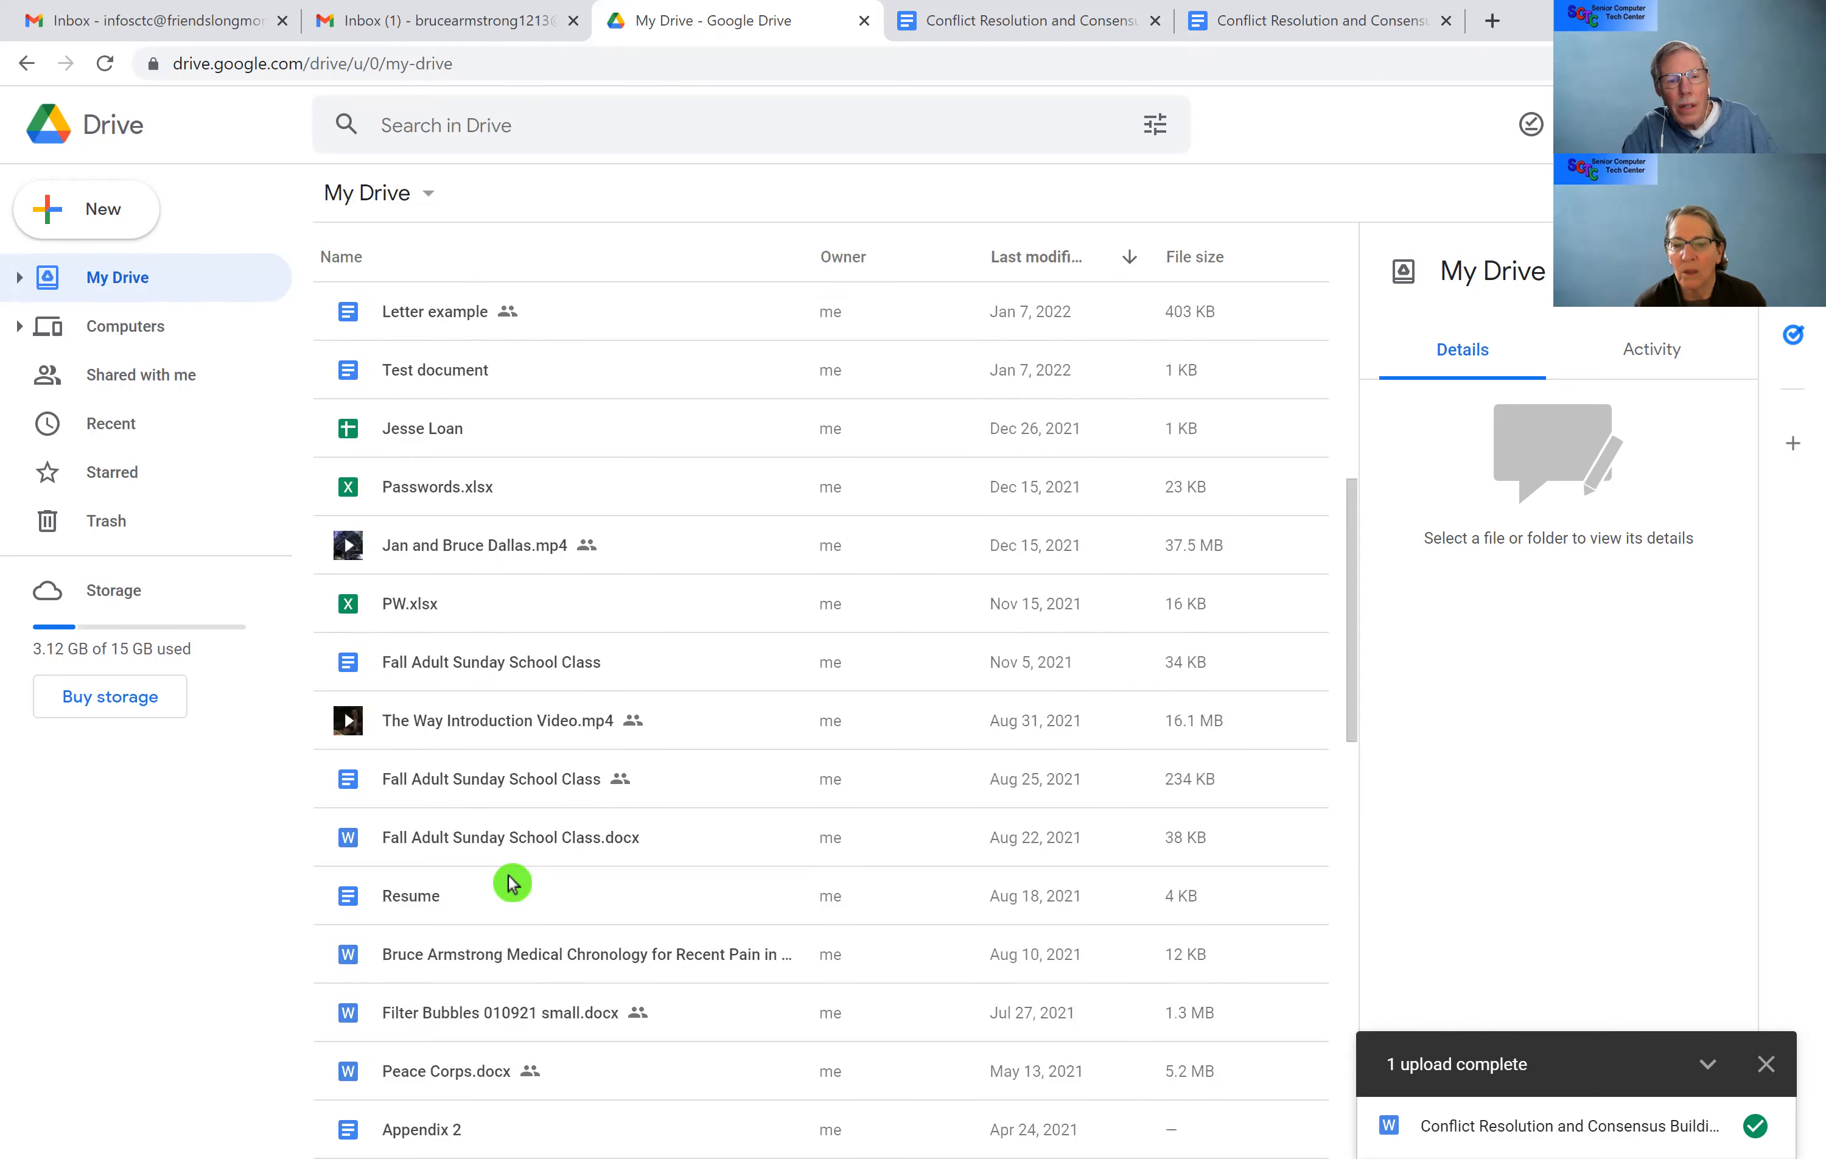
scroll(512, 883, up, 3)
scroll(512, 883, up, 3)
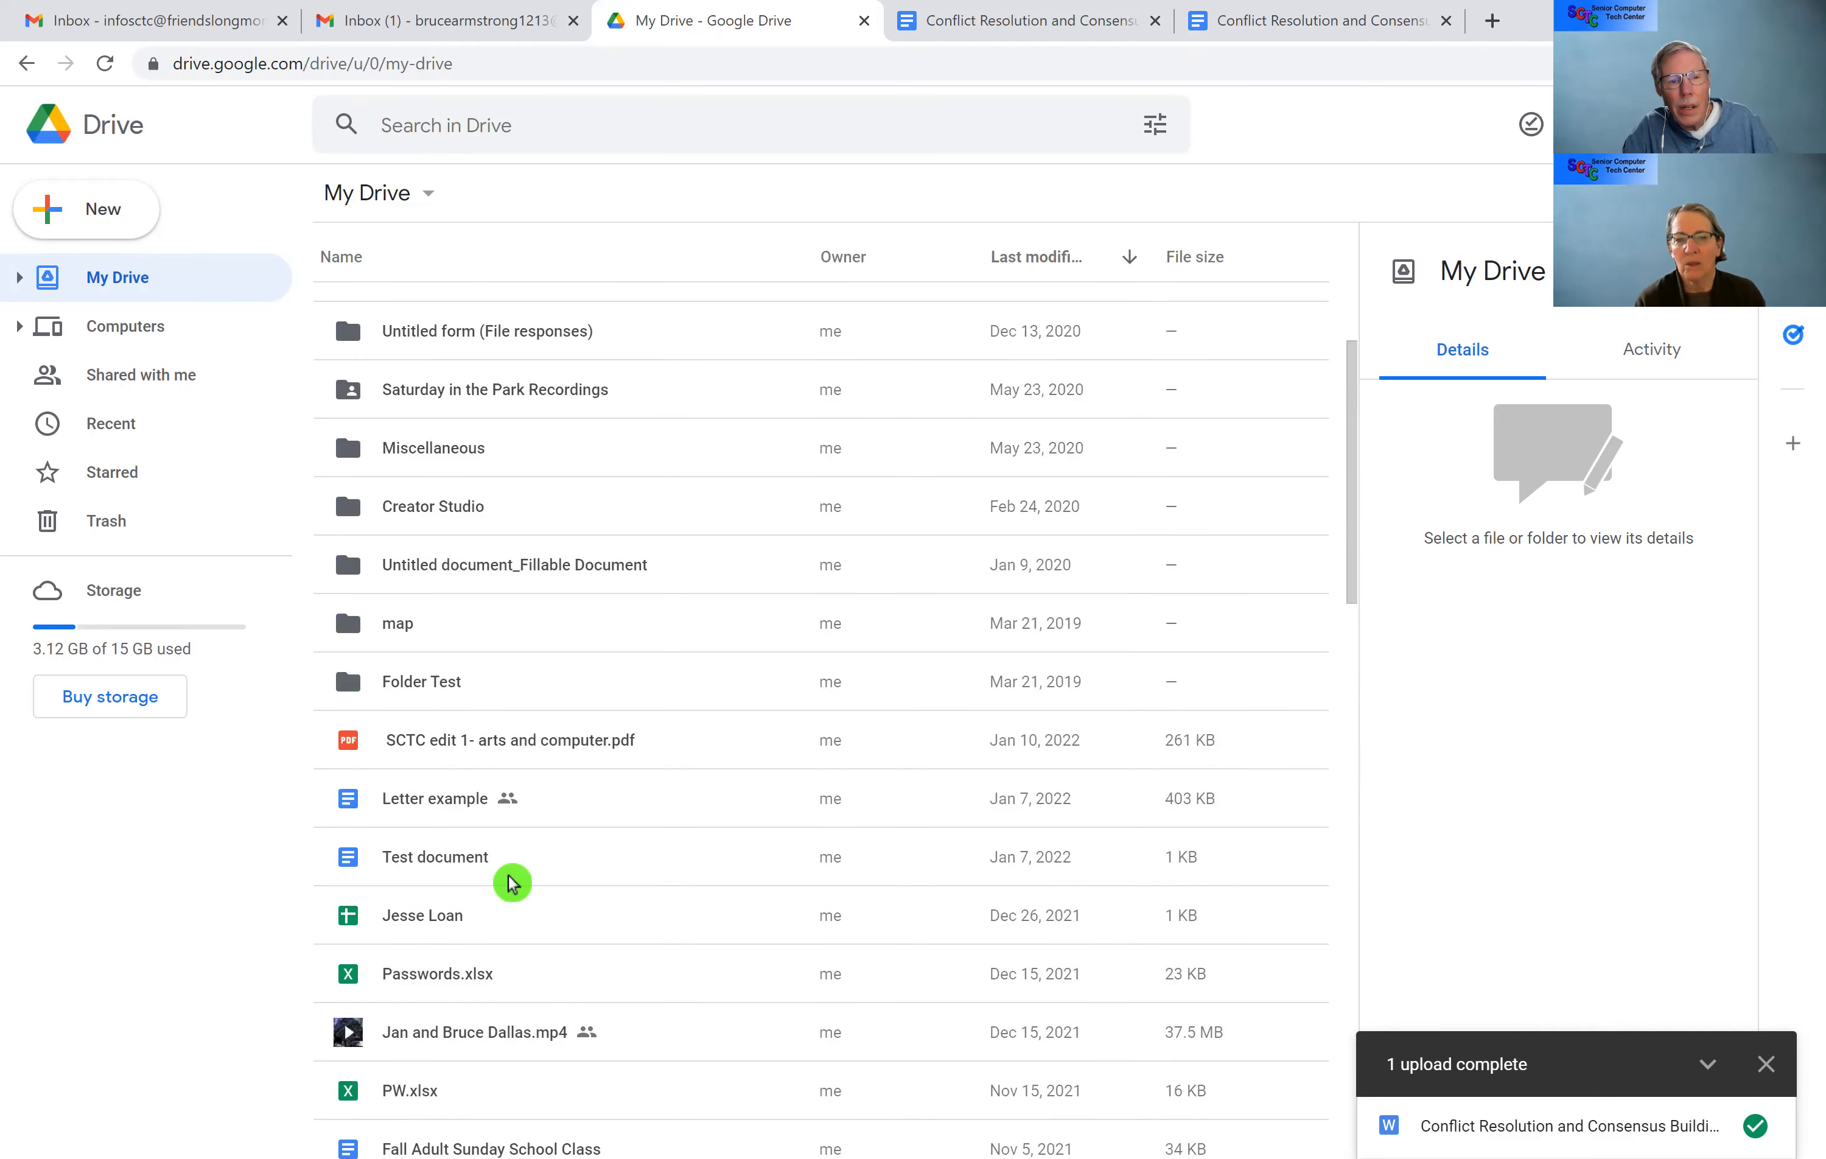
scroll(512, 883, up, 5)
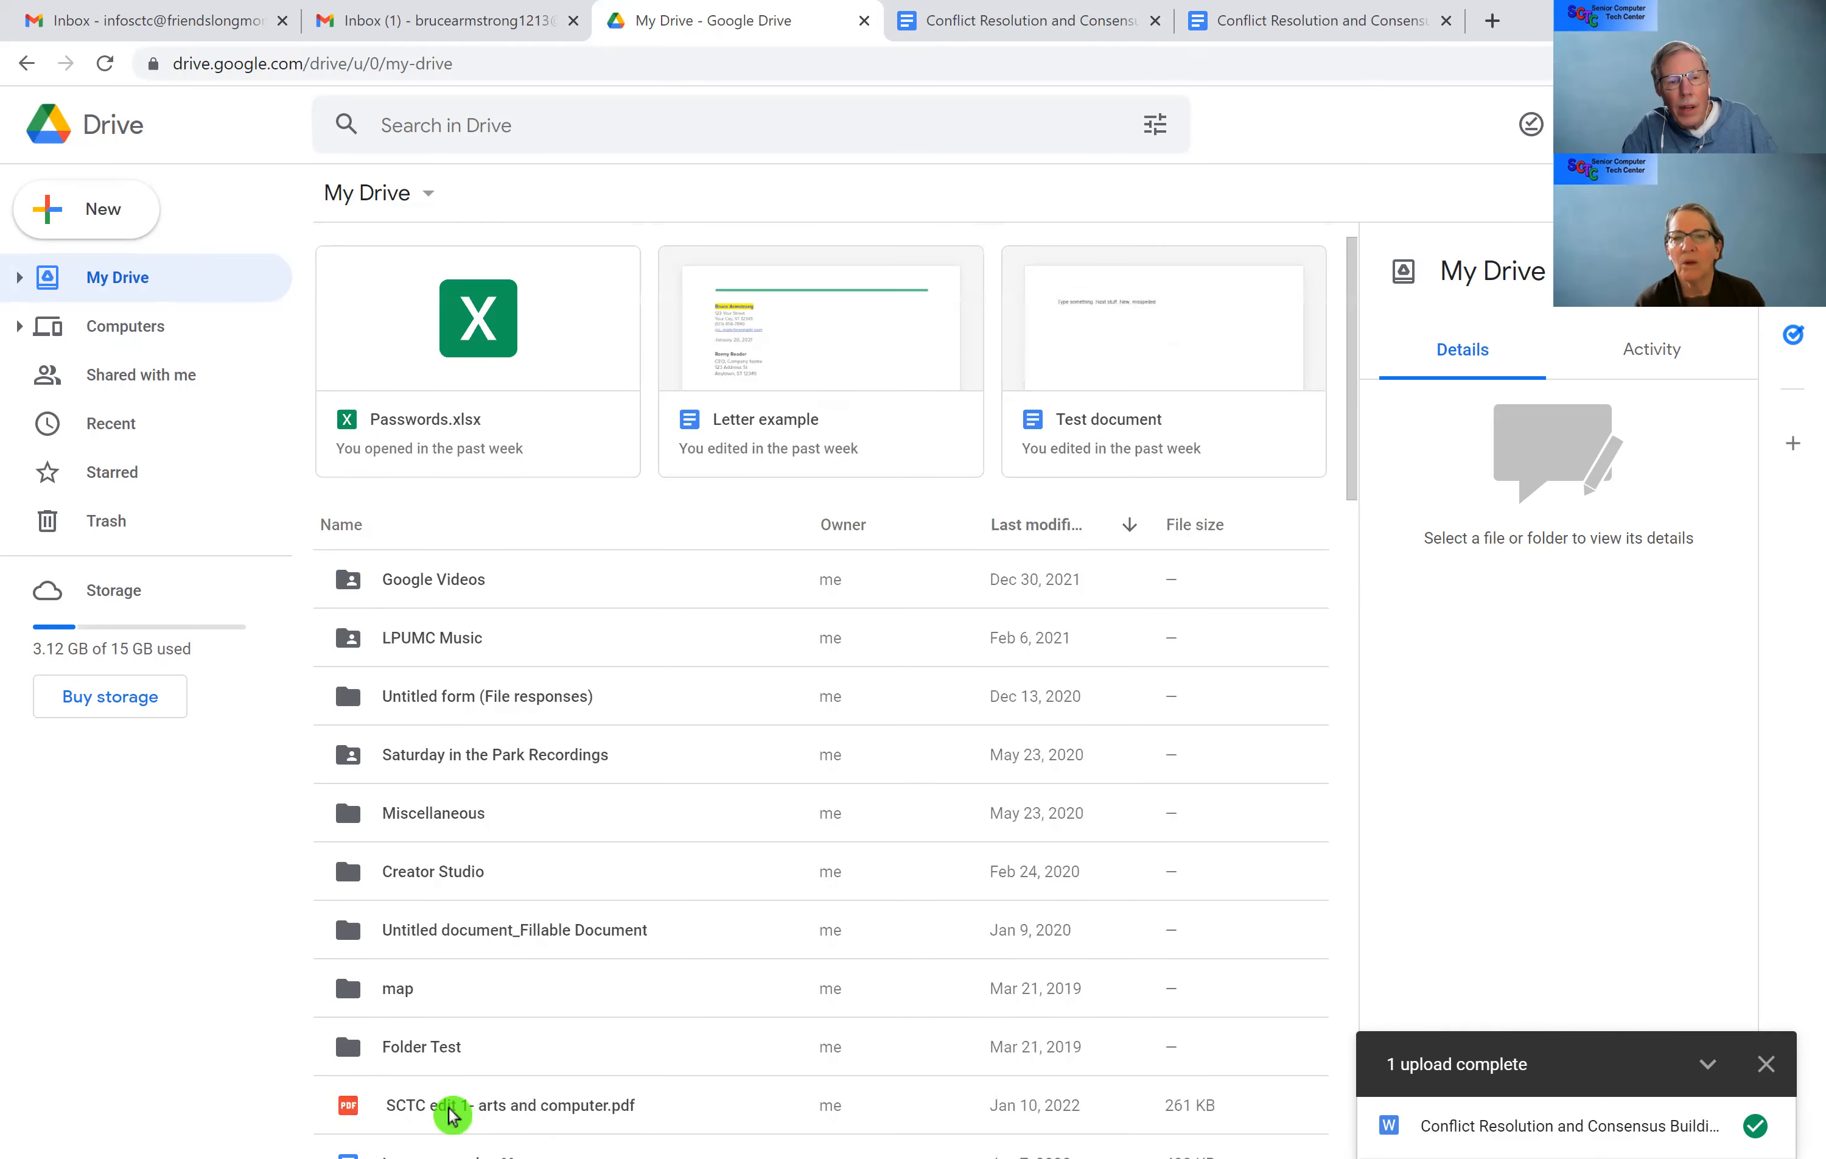
Step: In Folder Test, open the sharing settings for the Google Docs version of Conflict Resolution and Consensus Building
double_click(451, 1112)
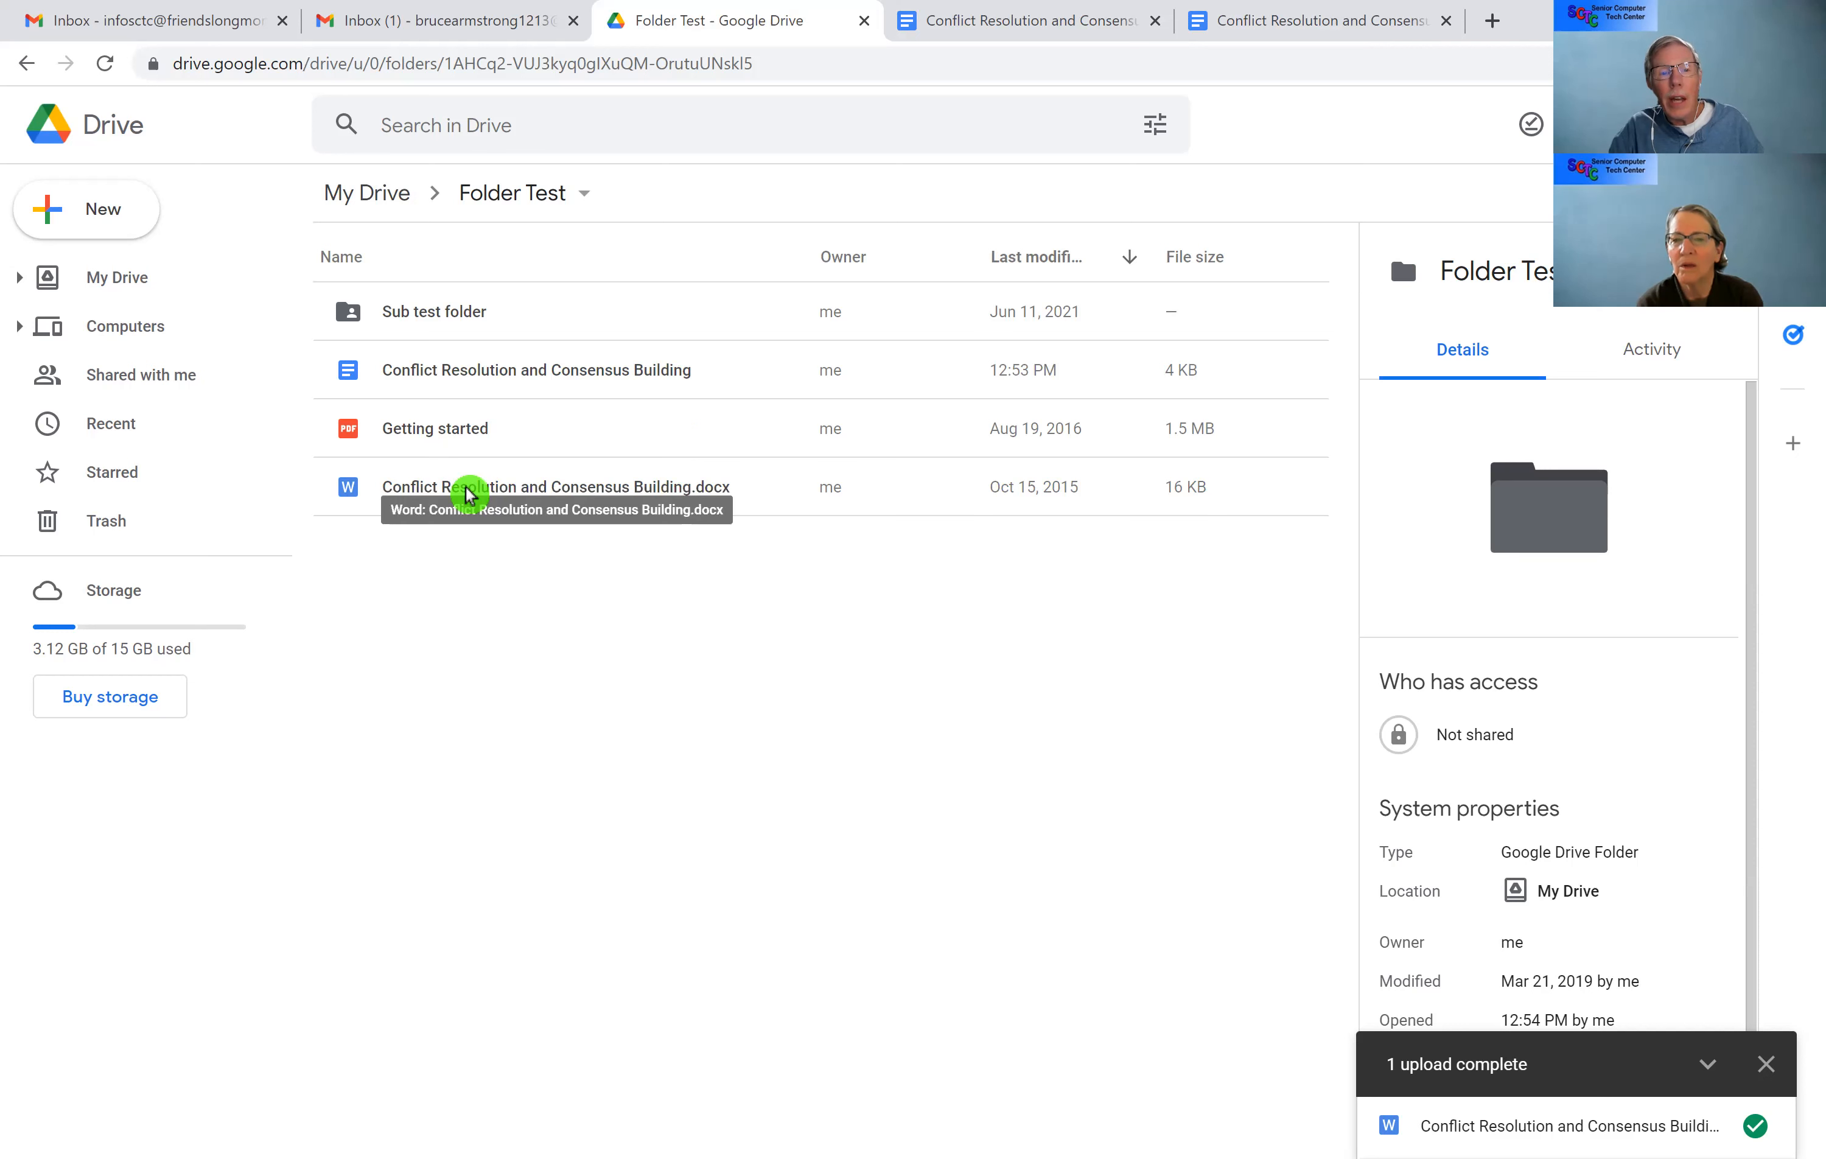
click(497, 381)
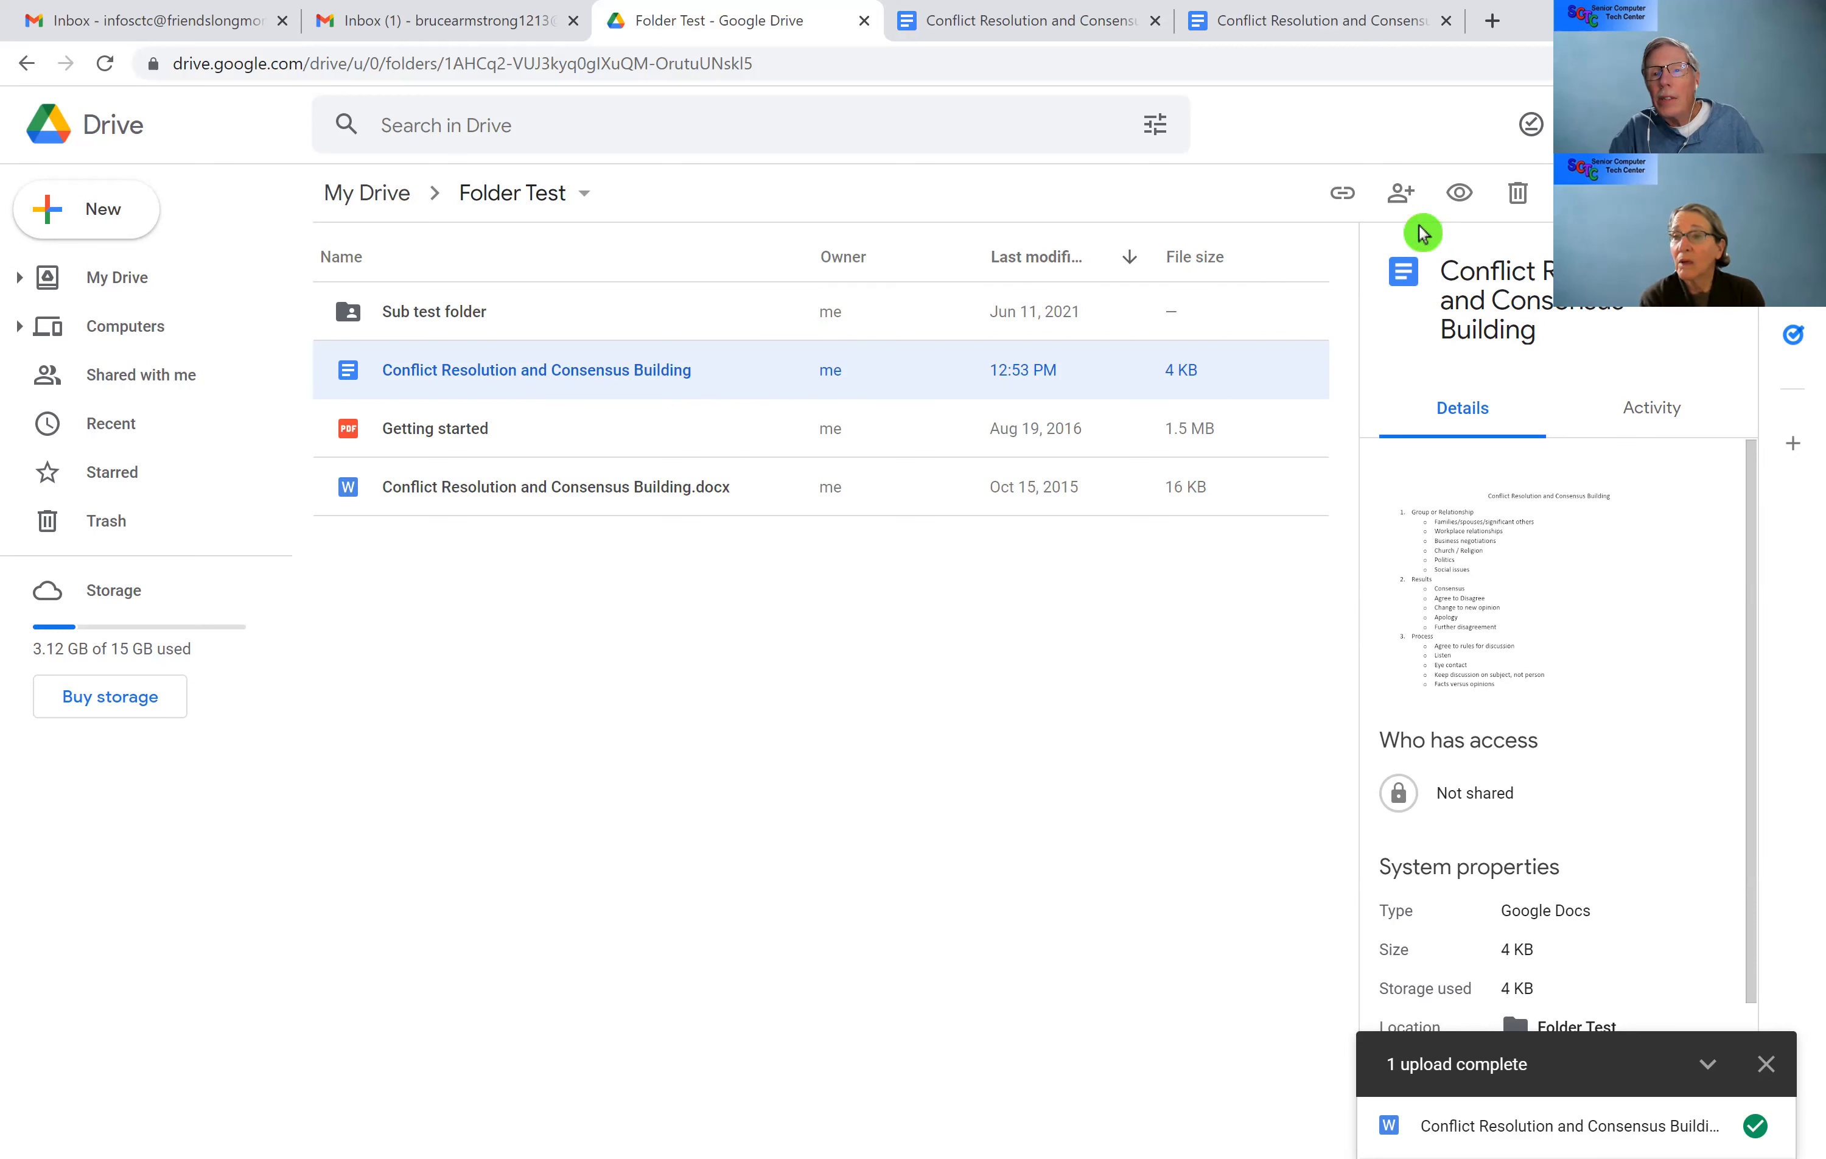
click(1396, 196)
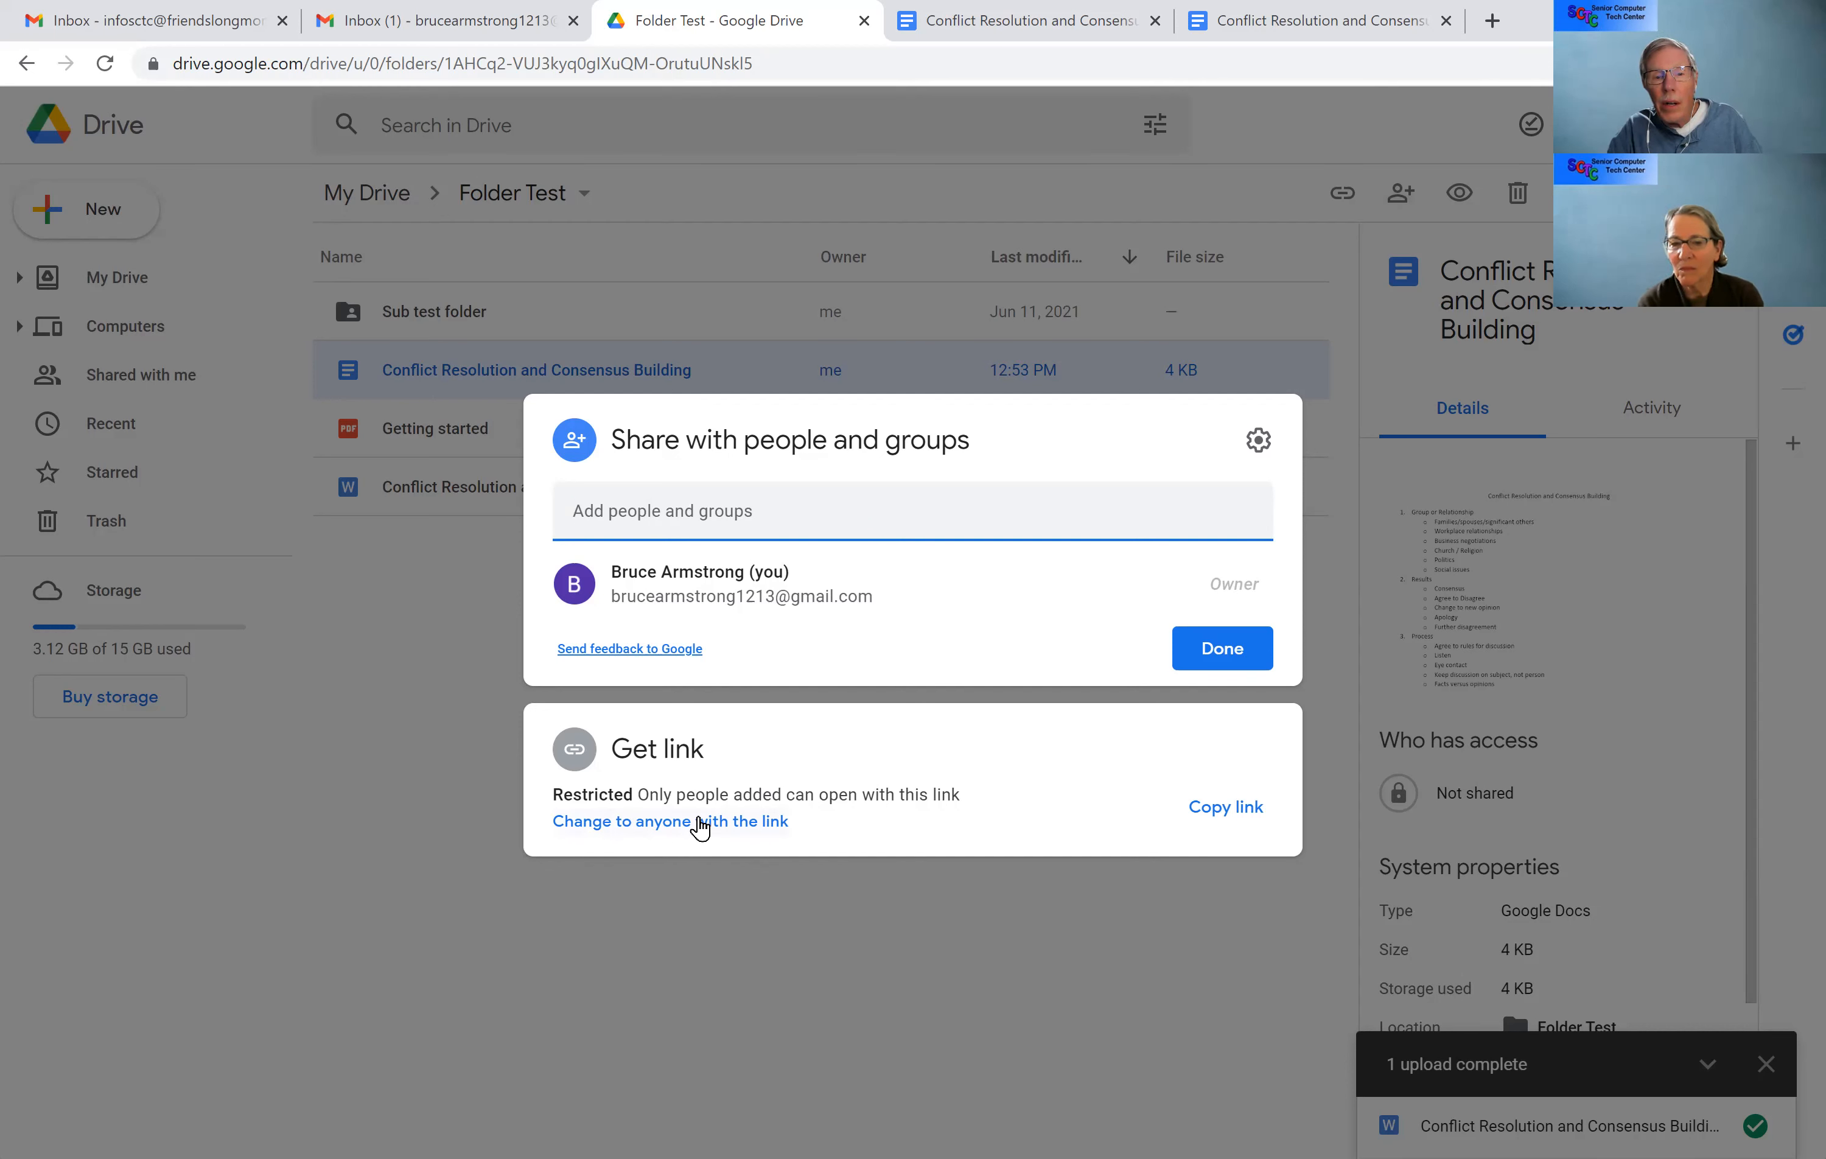
Step: Examine the access roles offered when sharing the document with a suggested contact, without sending the invitation
click(662, 518)
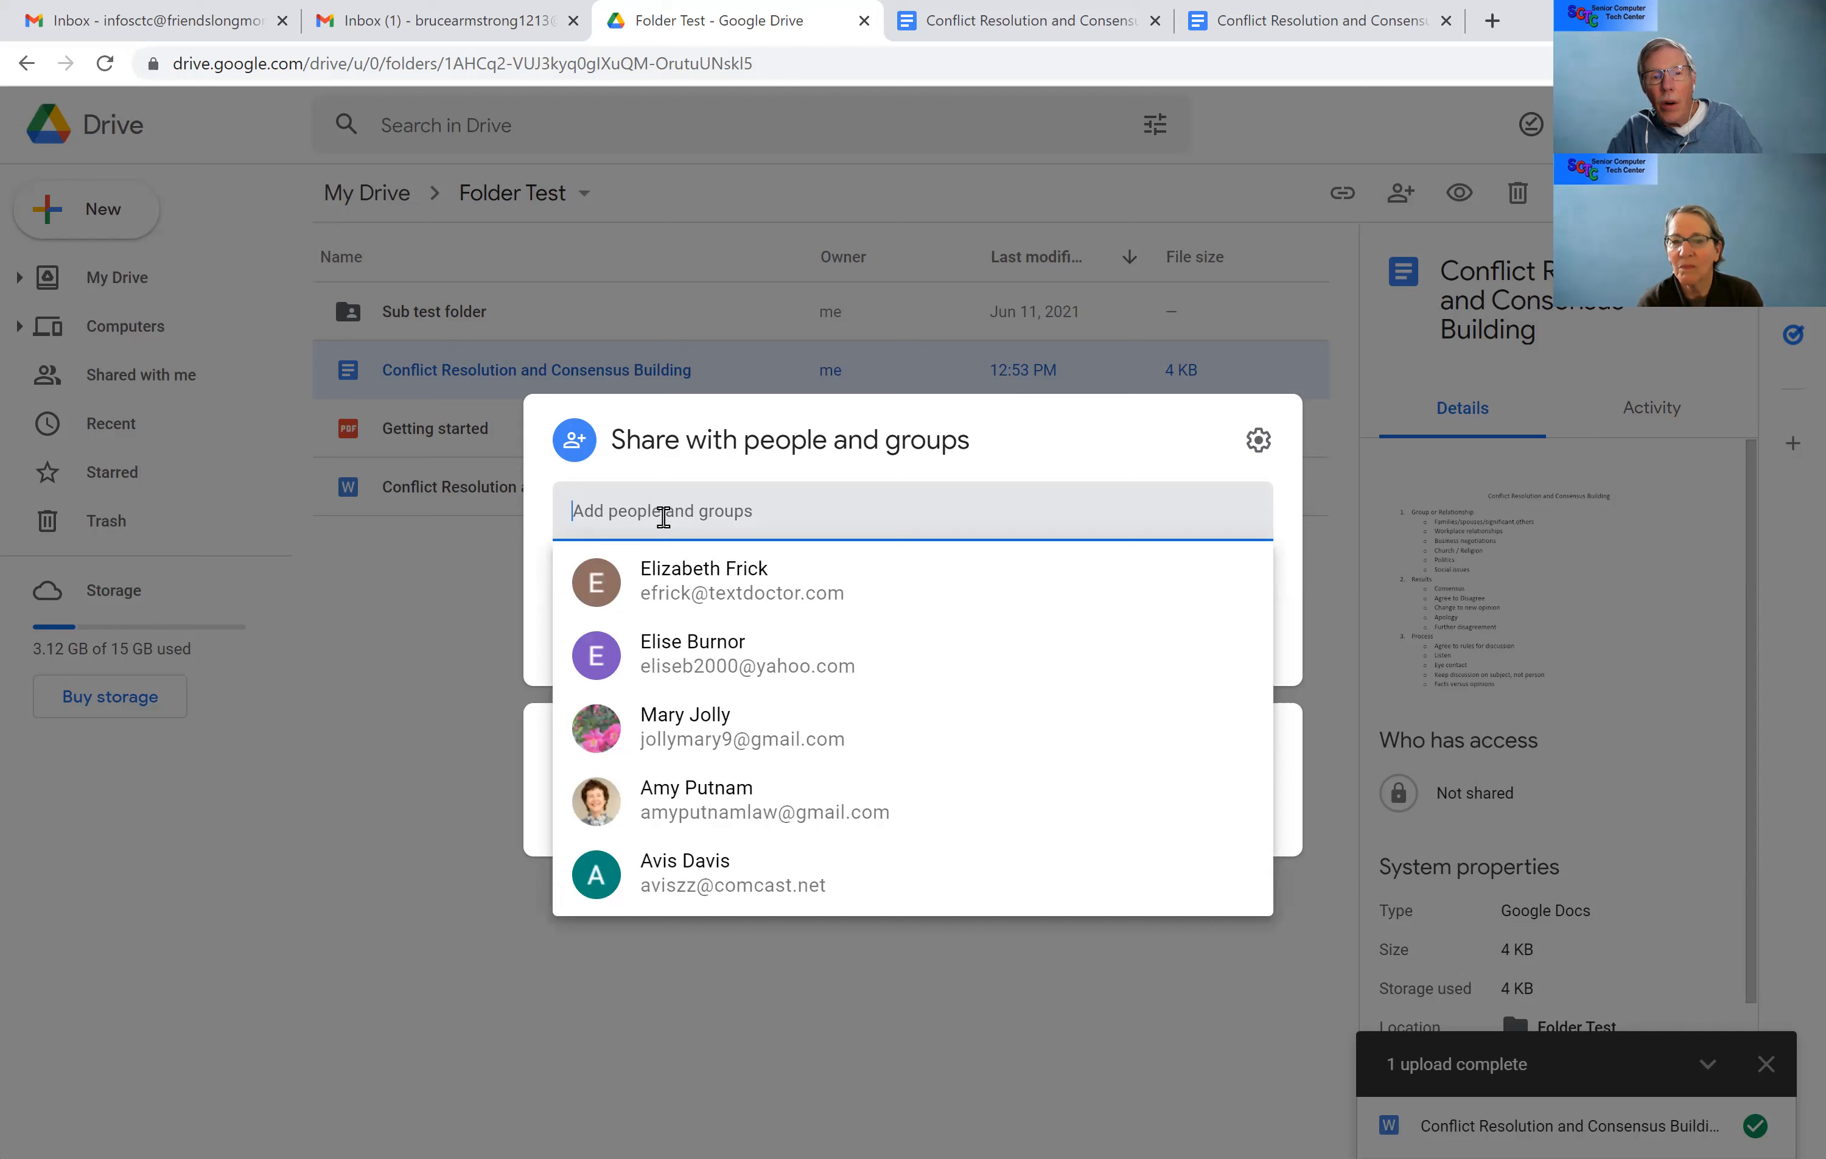
click(690, 580)
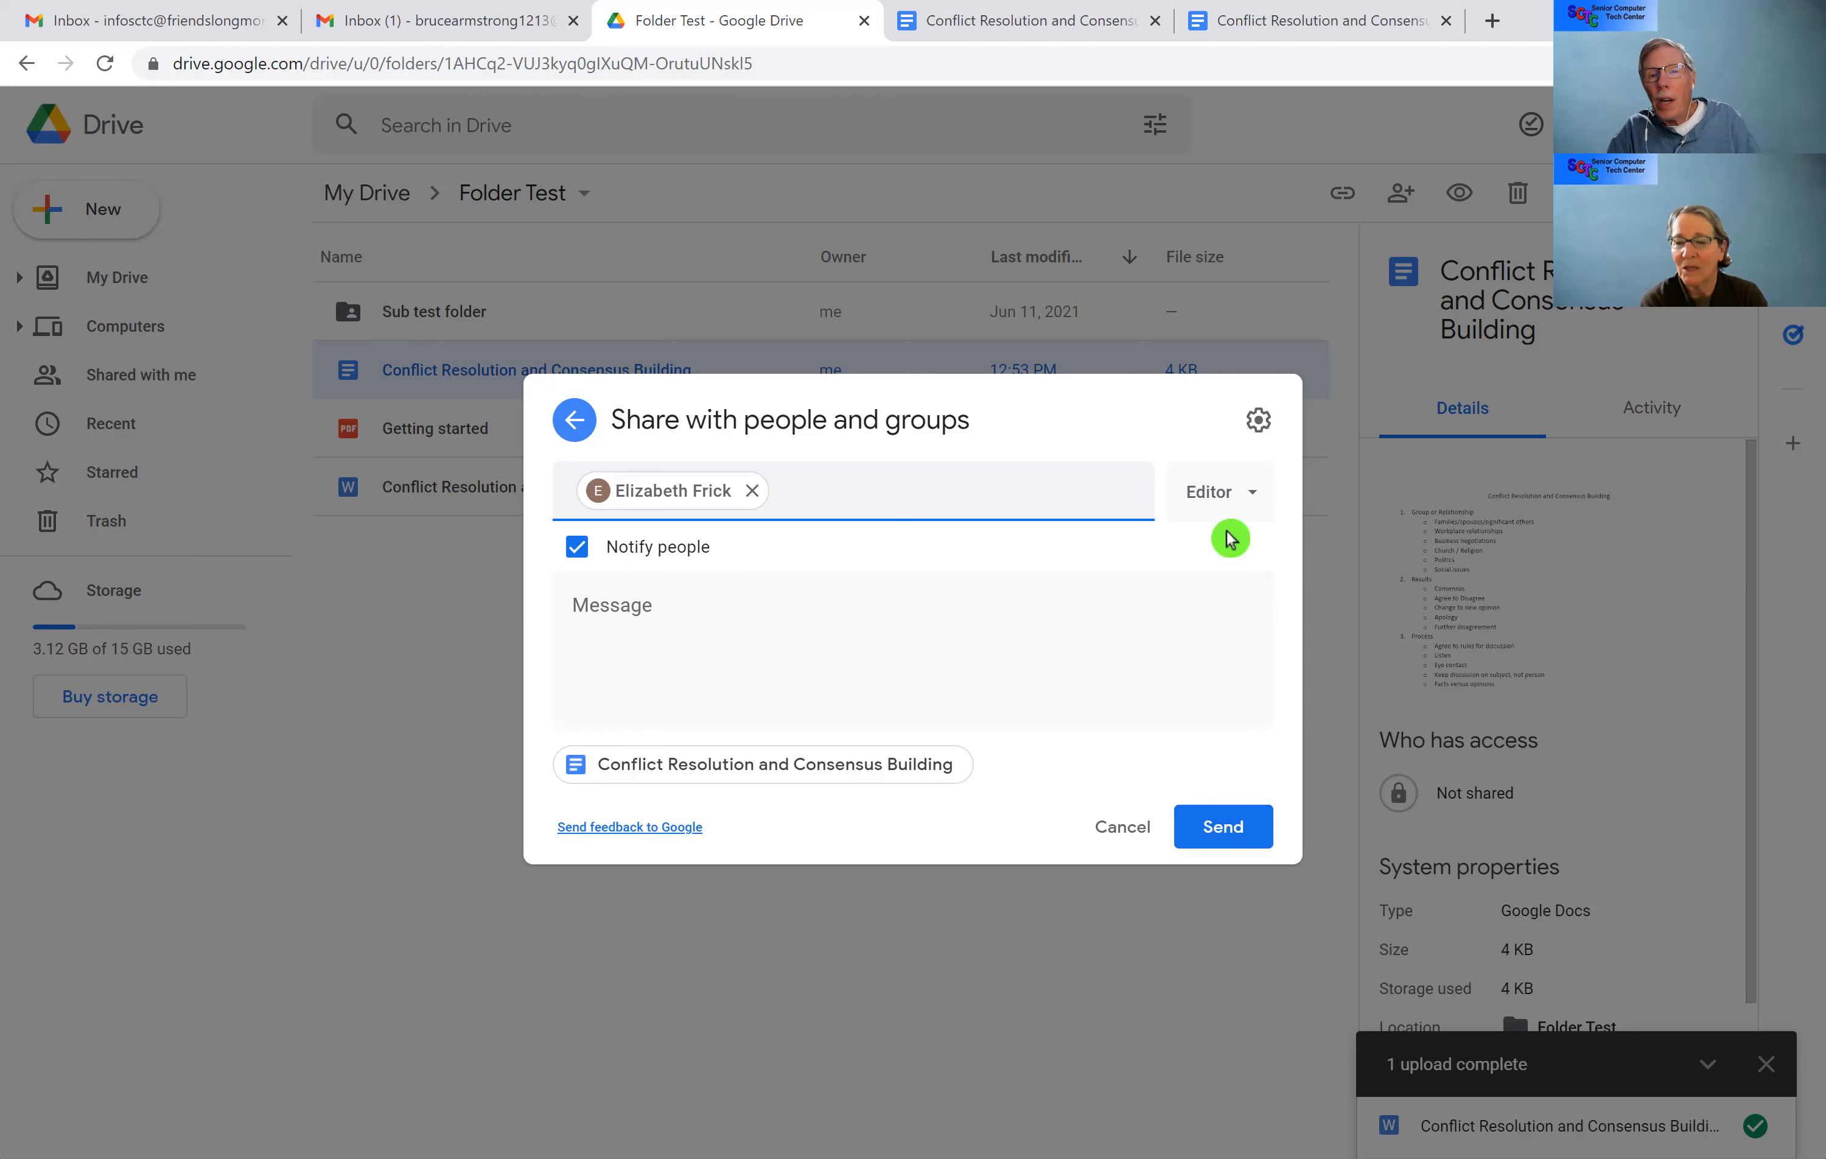
click(1254, 502)
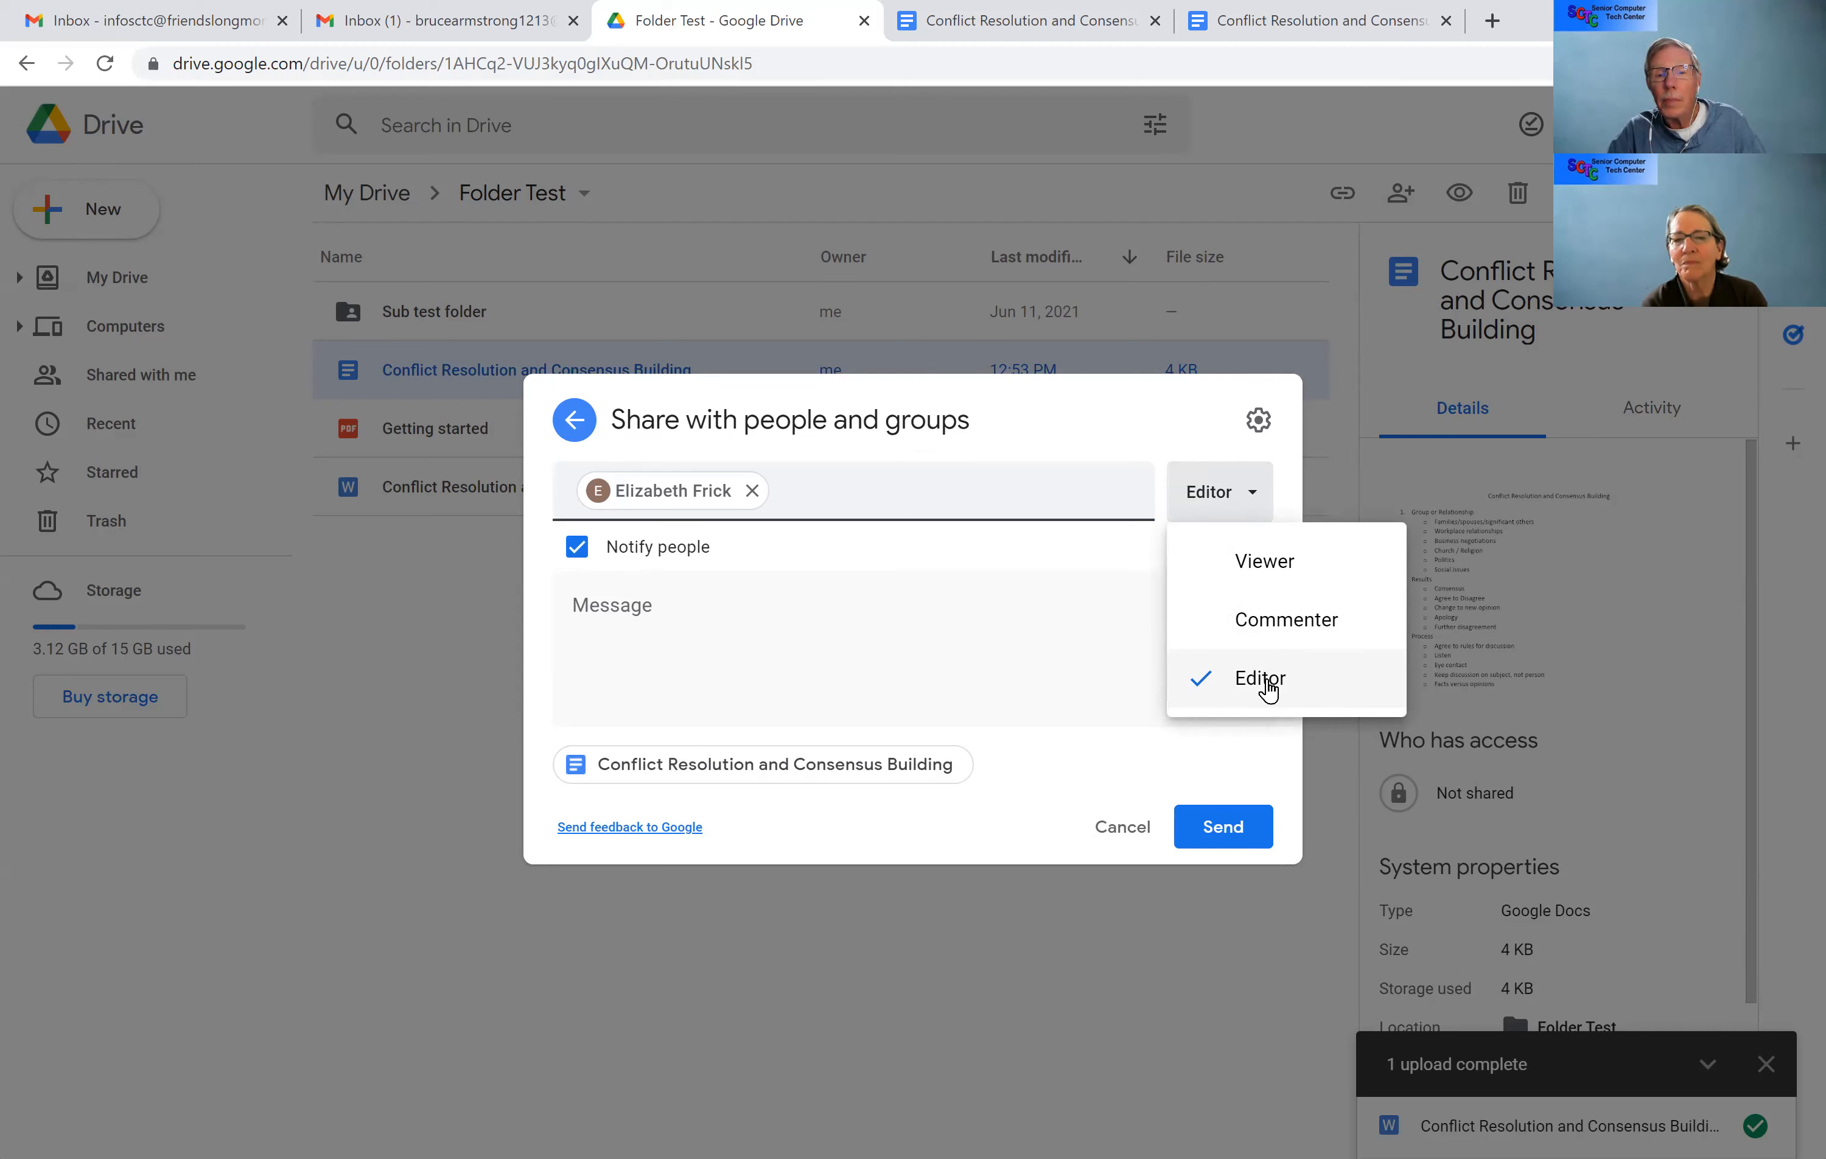
click(700, 785)
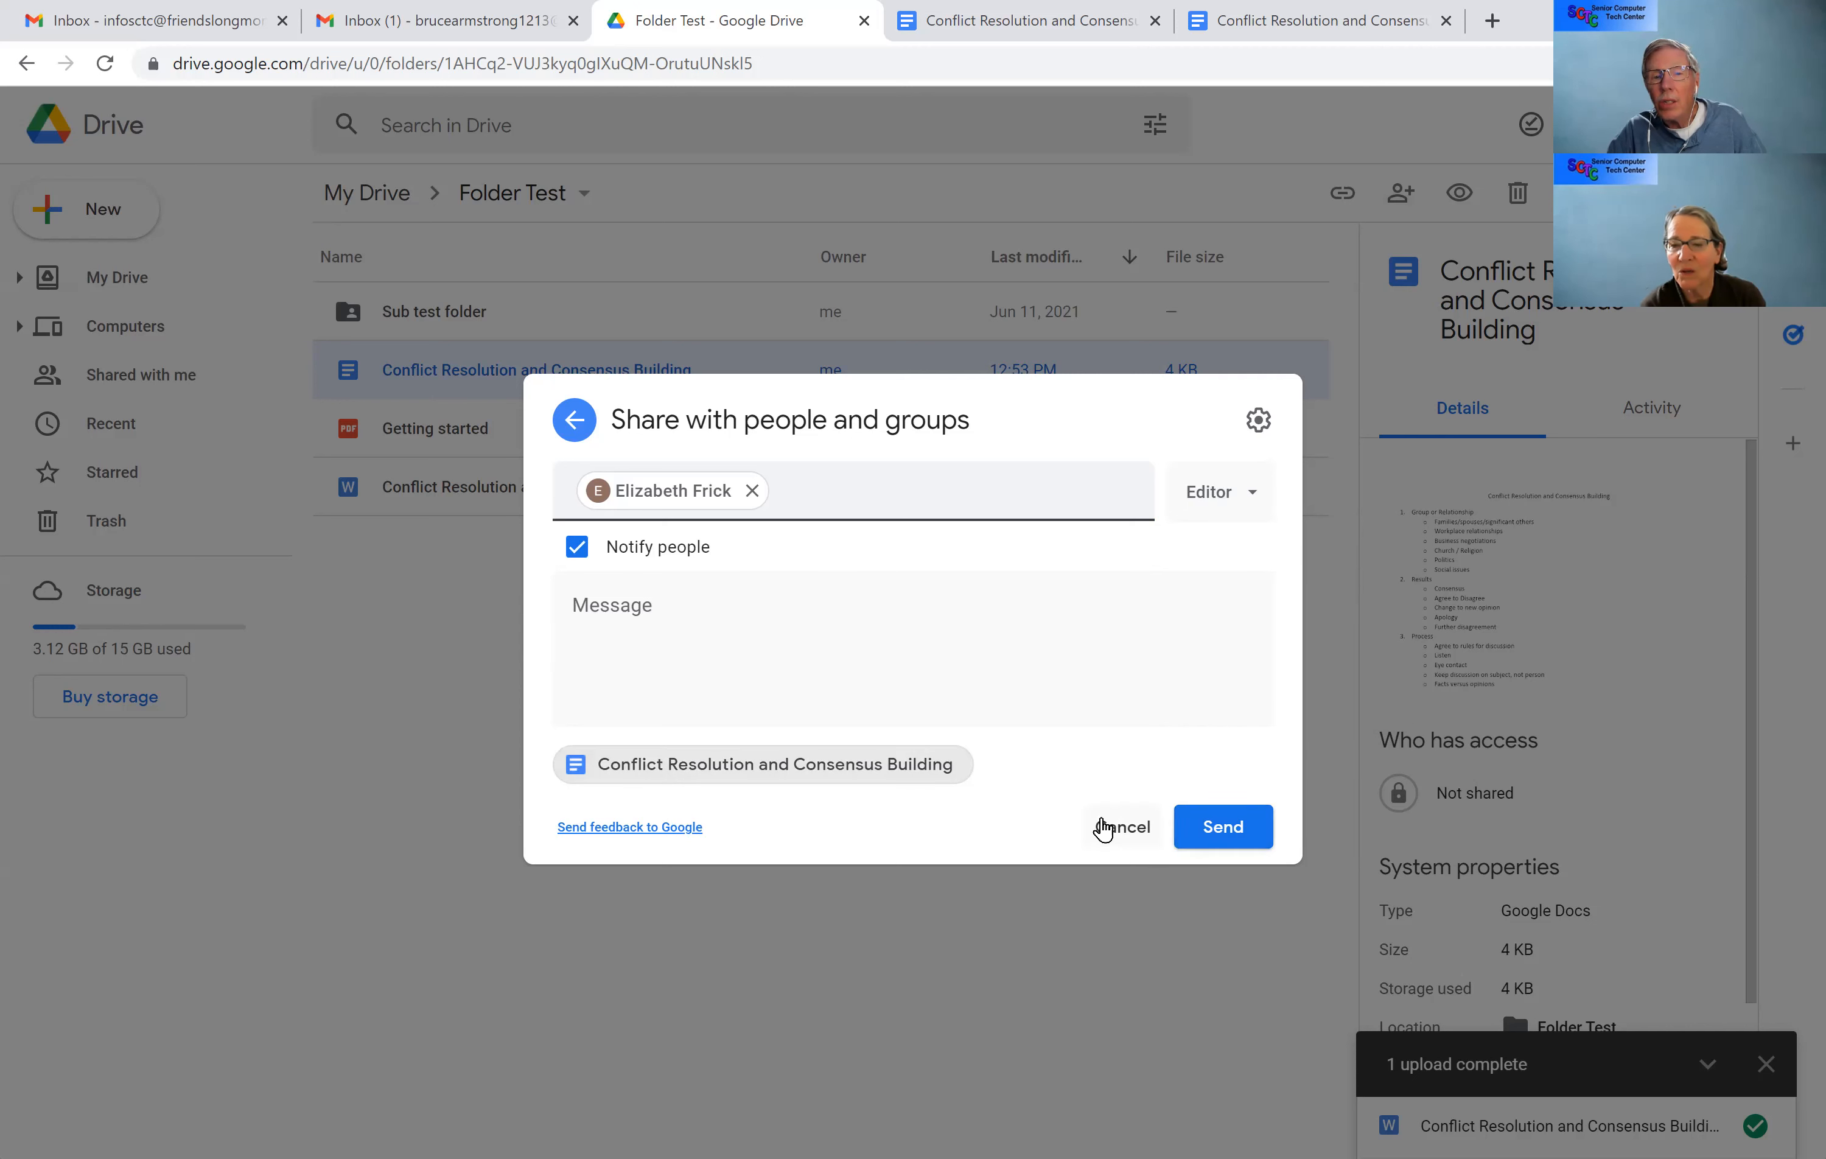
click(1129, 825)
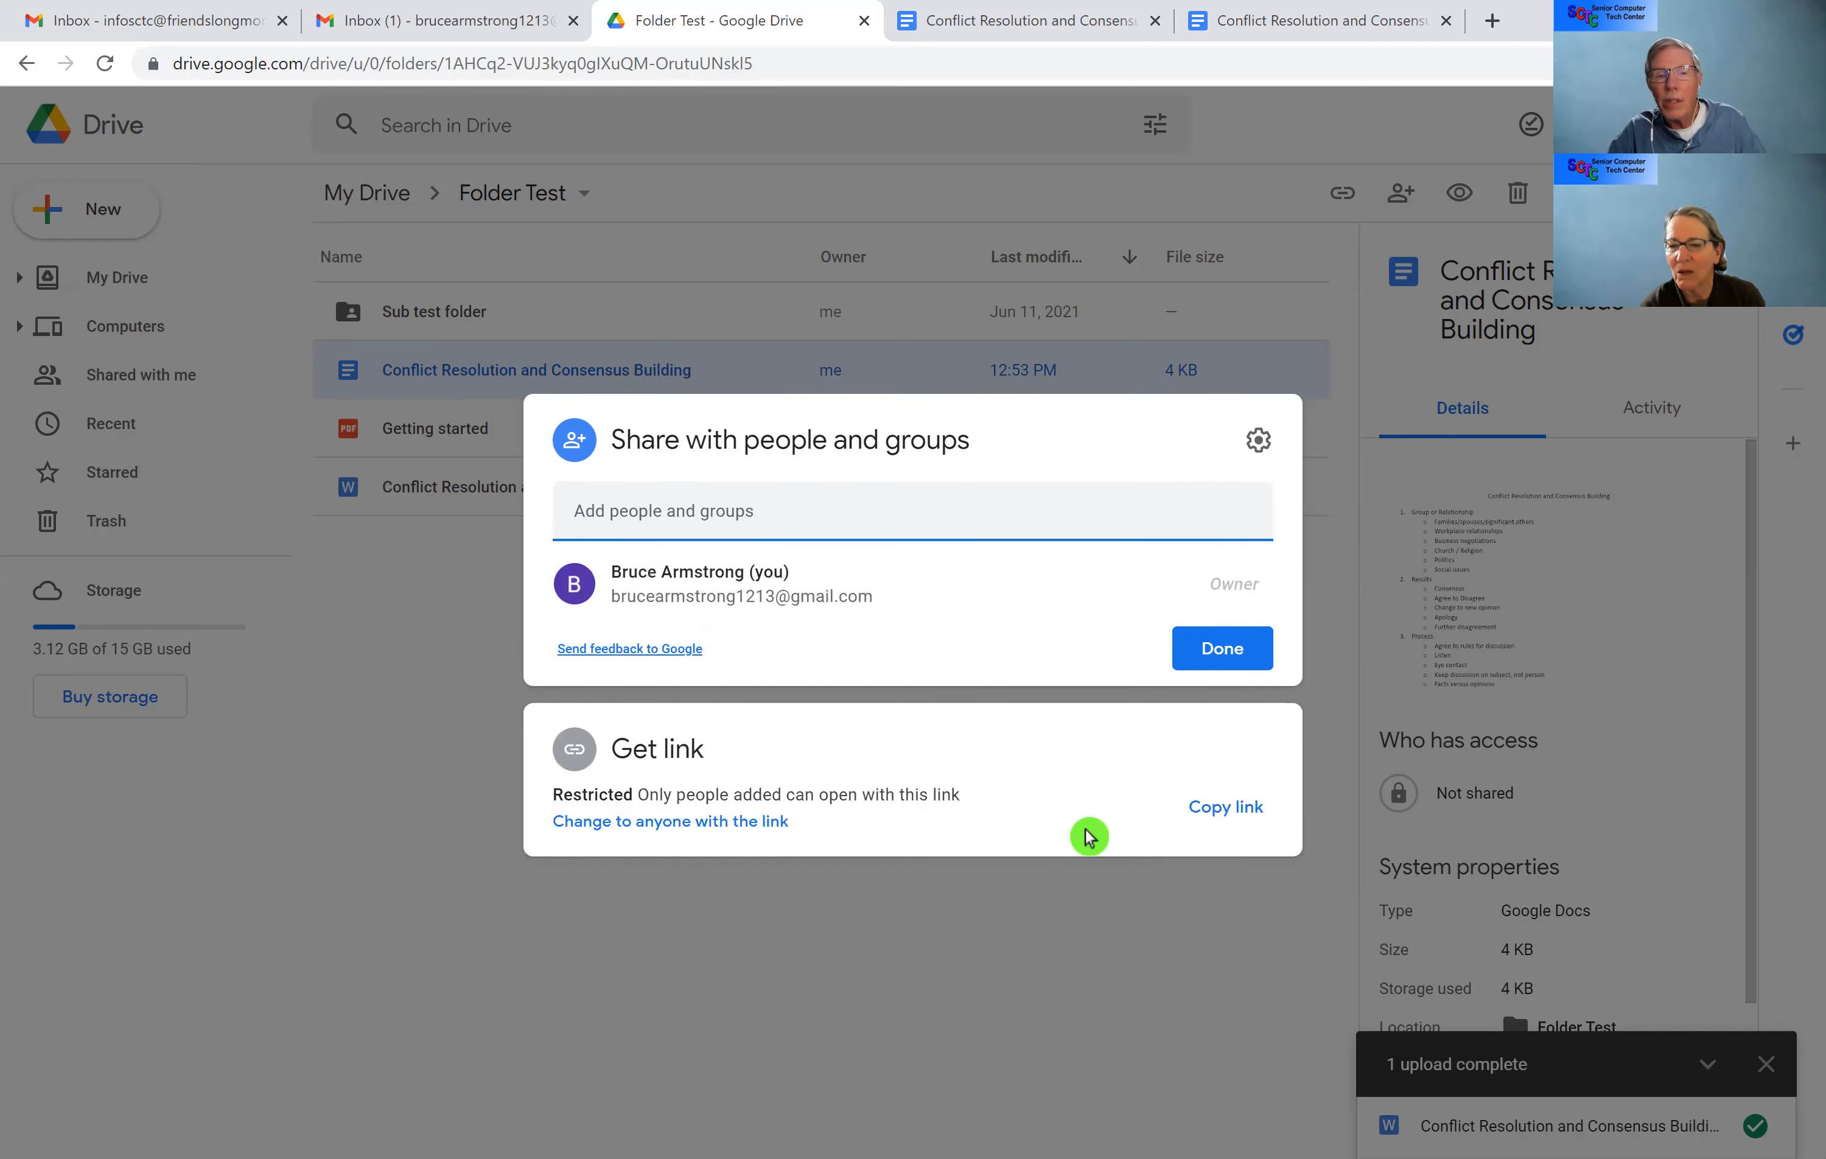
Step: Change the document's link access to anyone with the link, as Viewer, and close the sharing settings
click(695, 823)
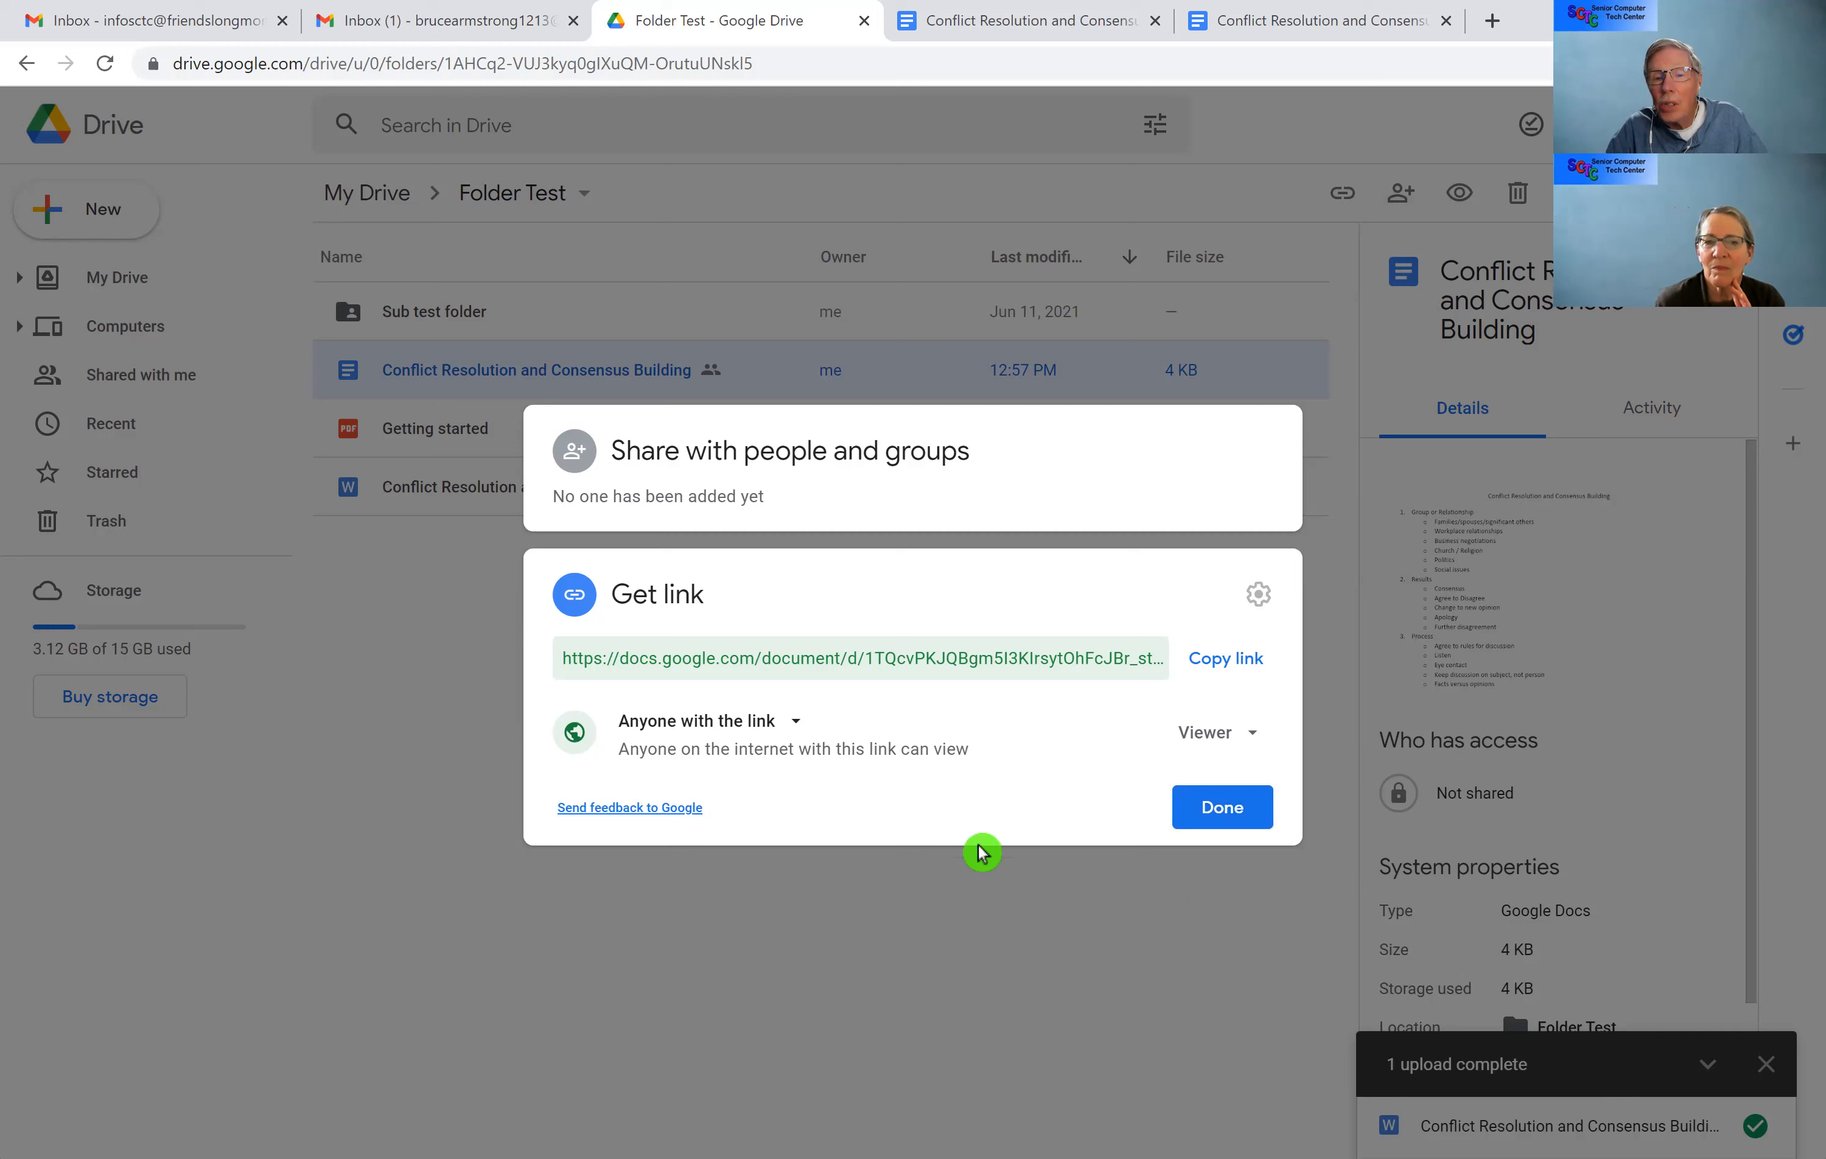
click(1209, 820)
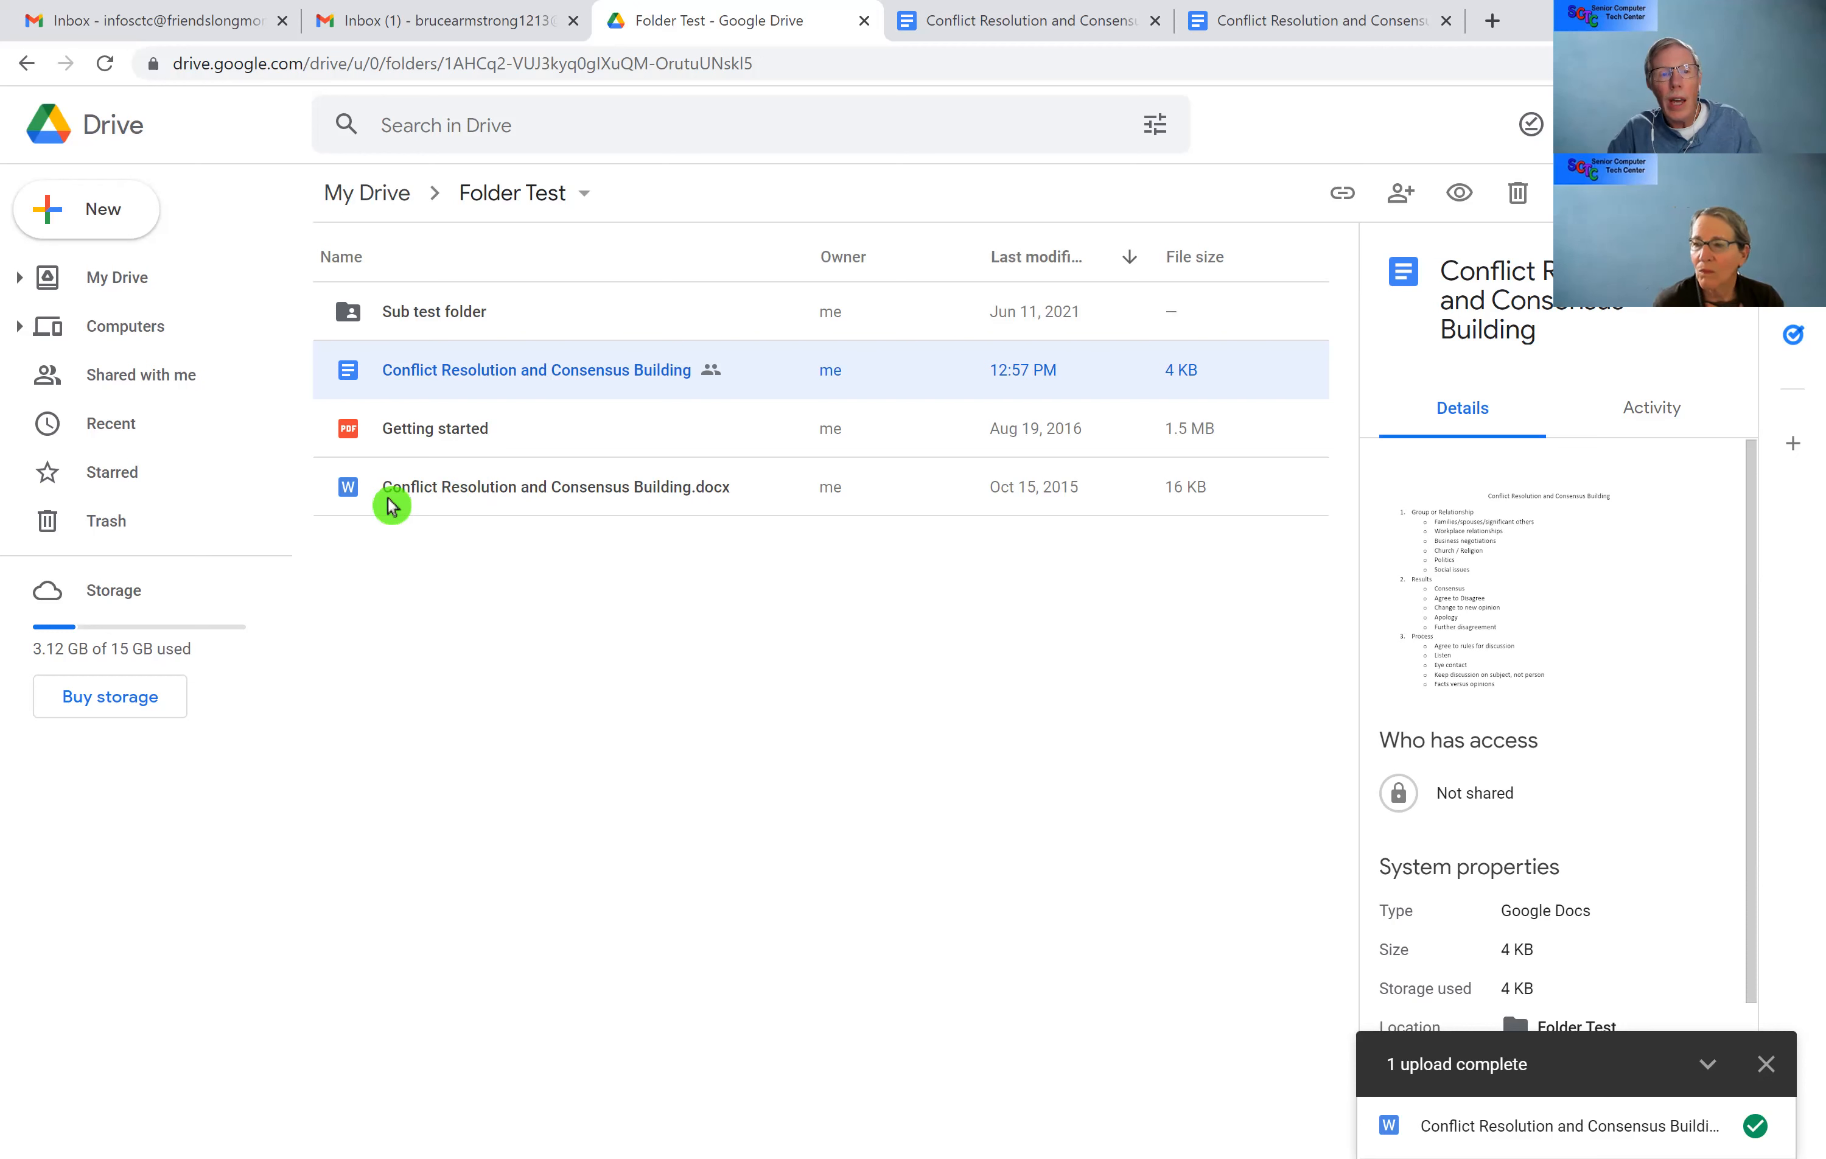
Step: Open Conflict Resolution and Consensus Building.docx, examine its file-level commands, and close the document without changing it
click(497, 489)
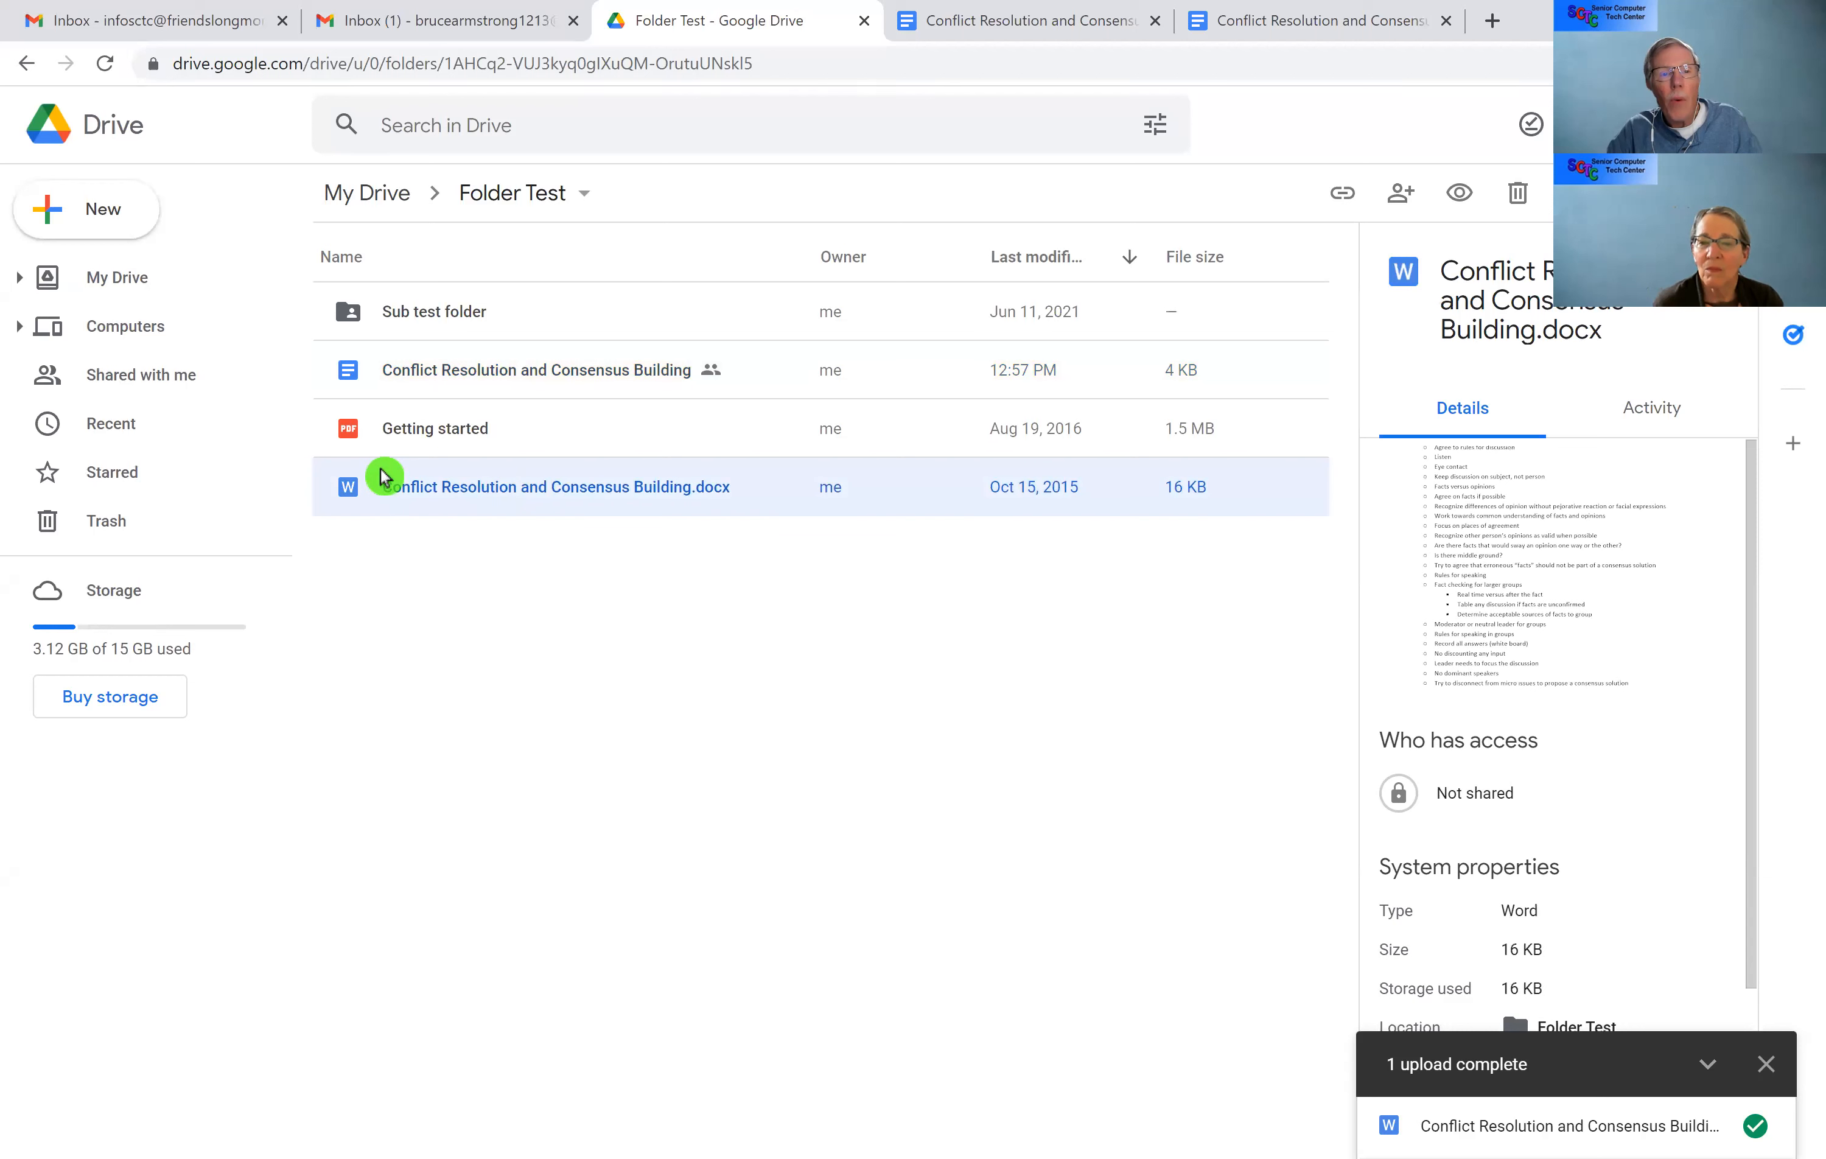
double_click(436, 488)
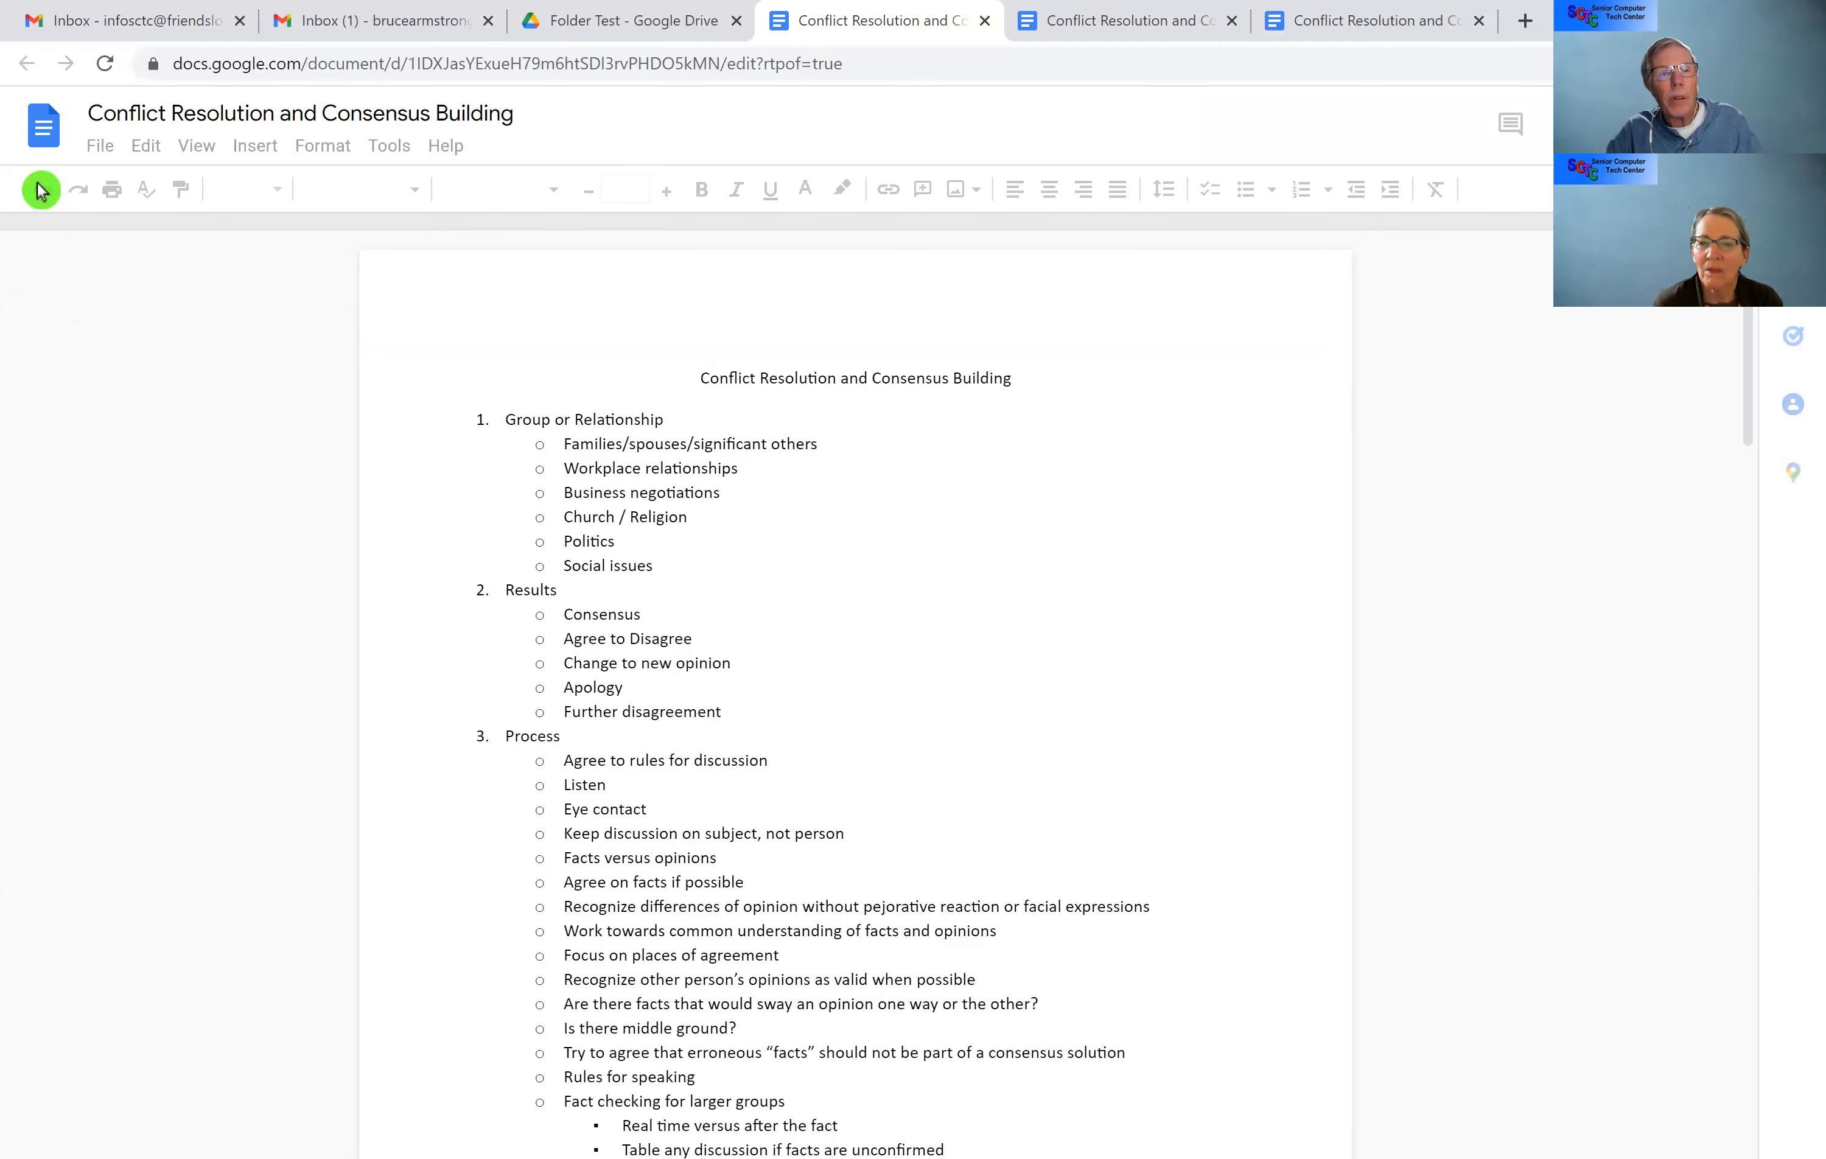
click(98, 157)
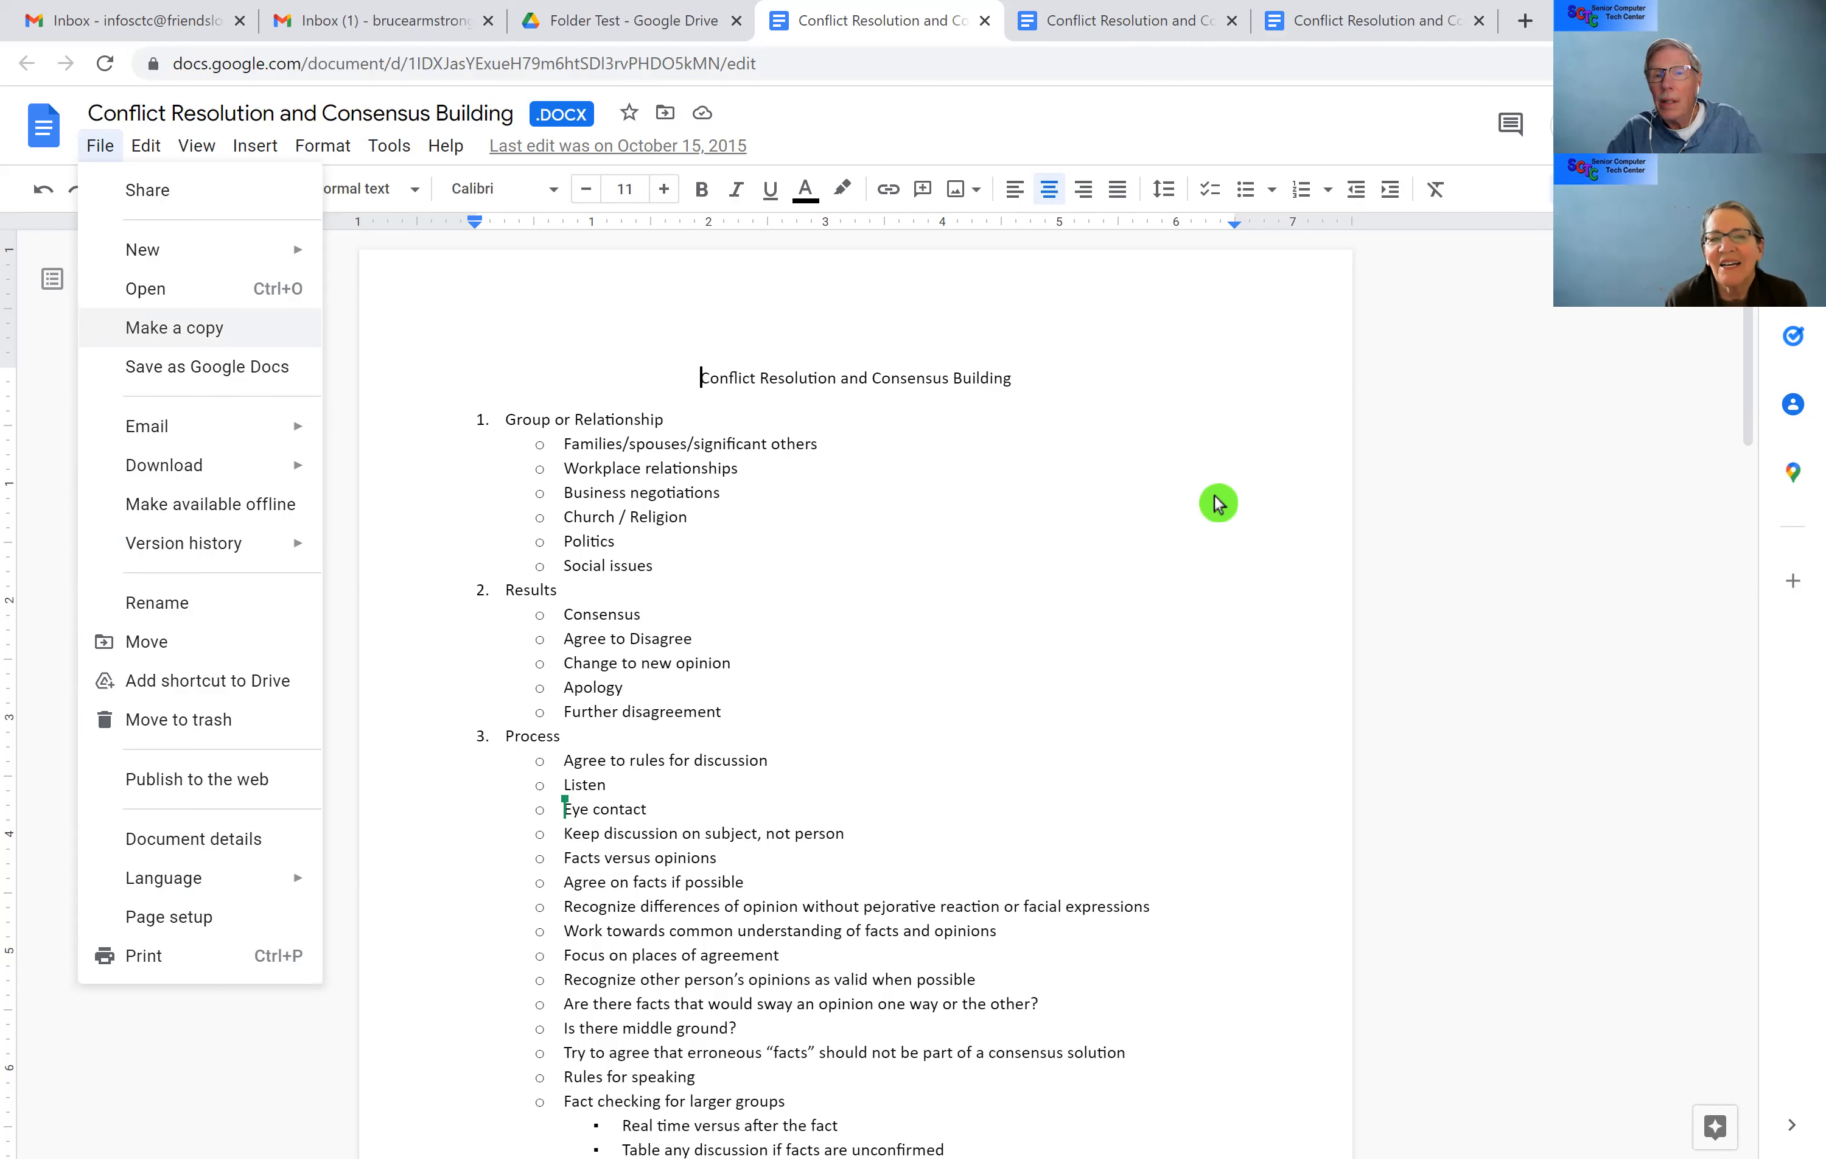
click(1405, 477)
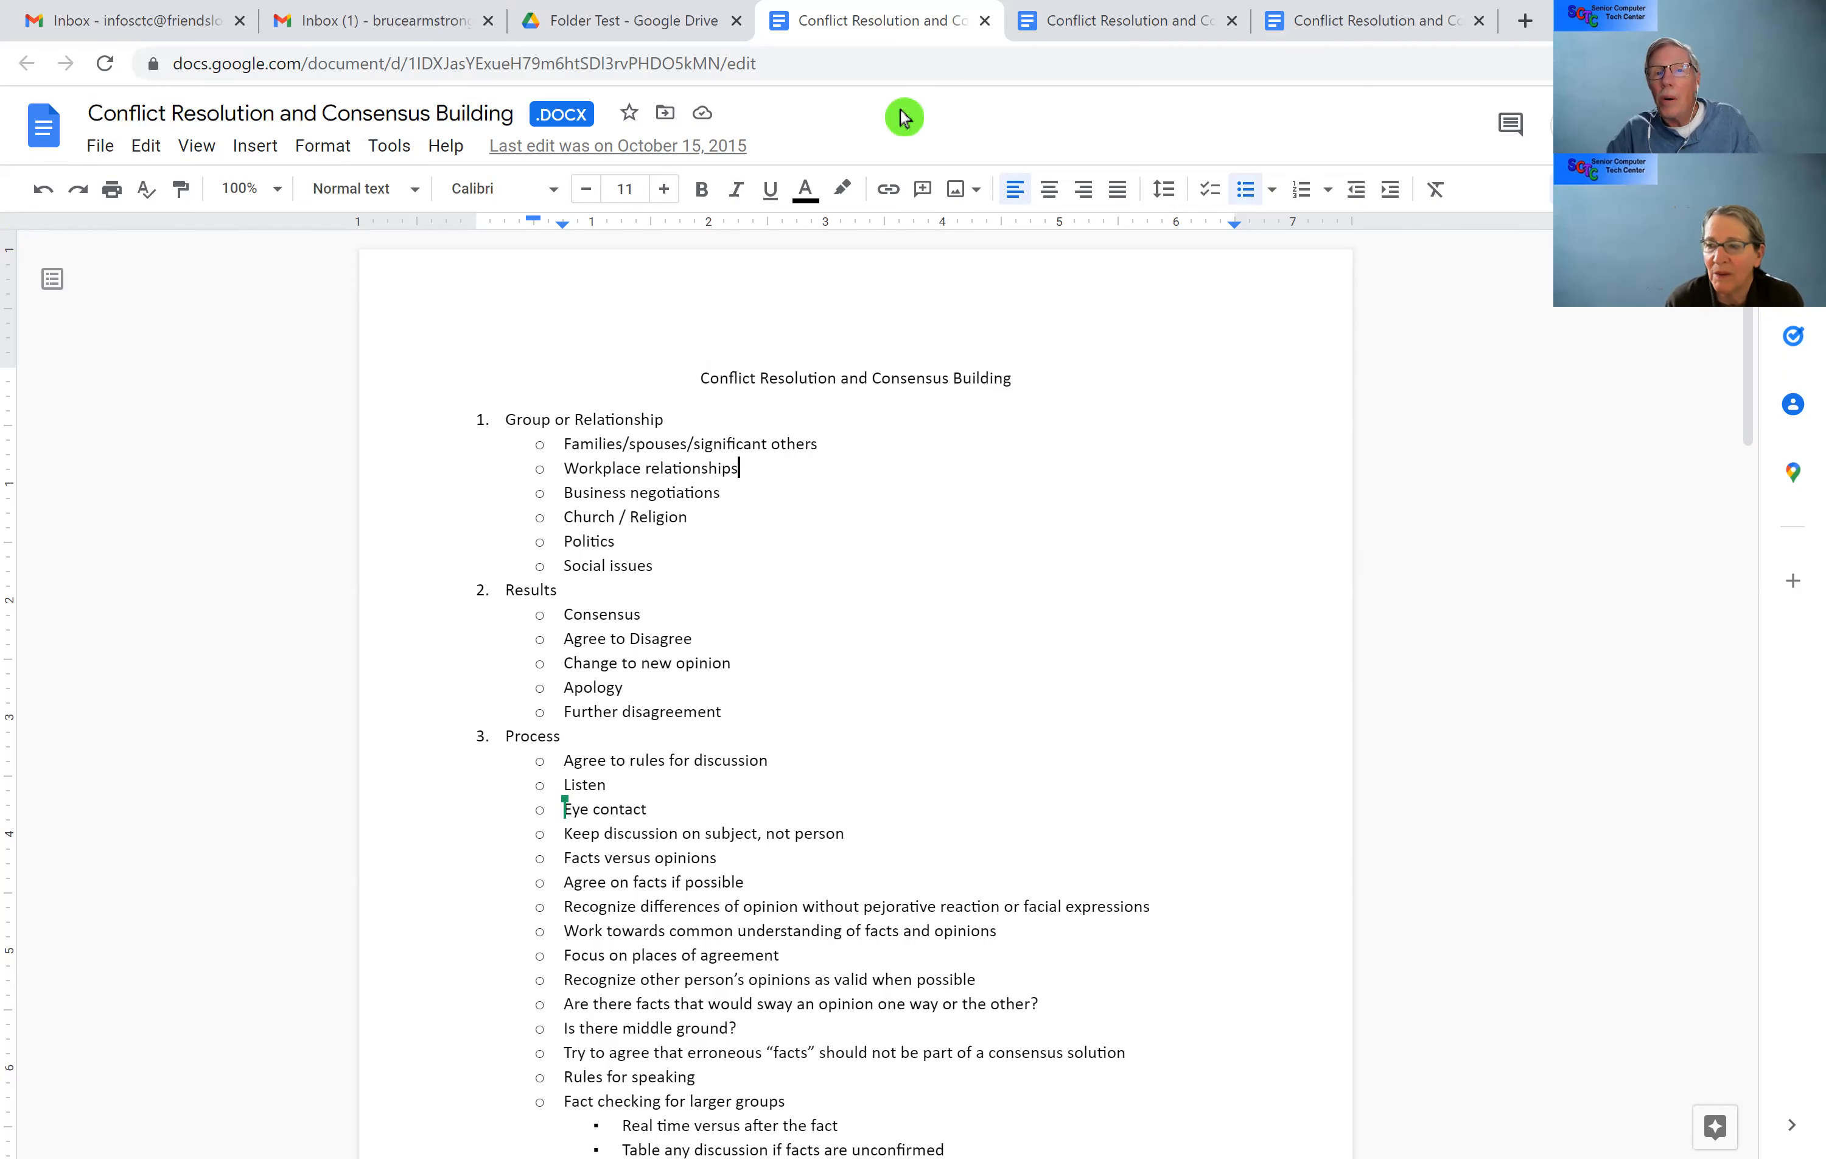
click(985, 32)
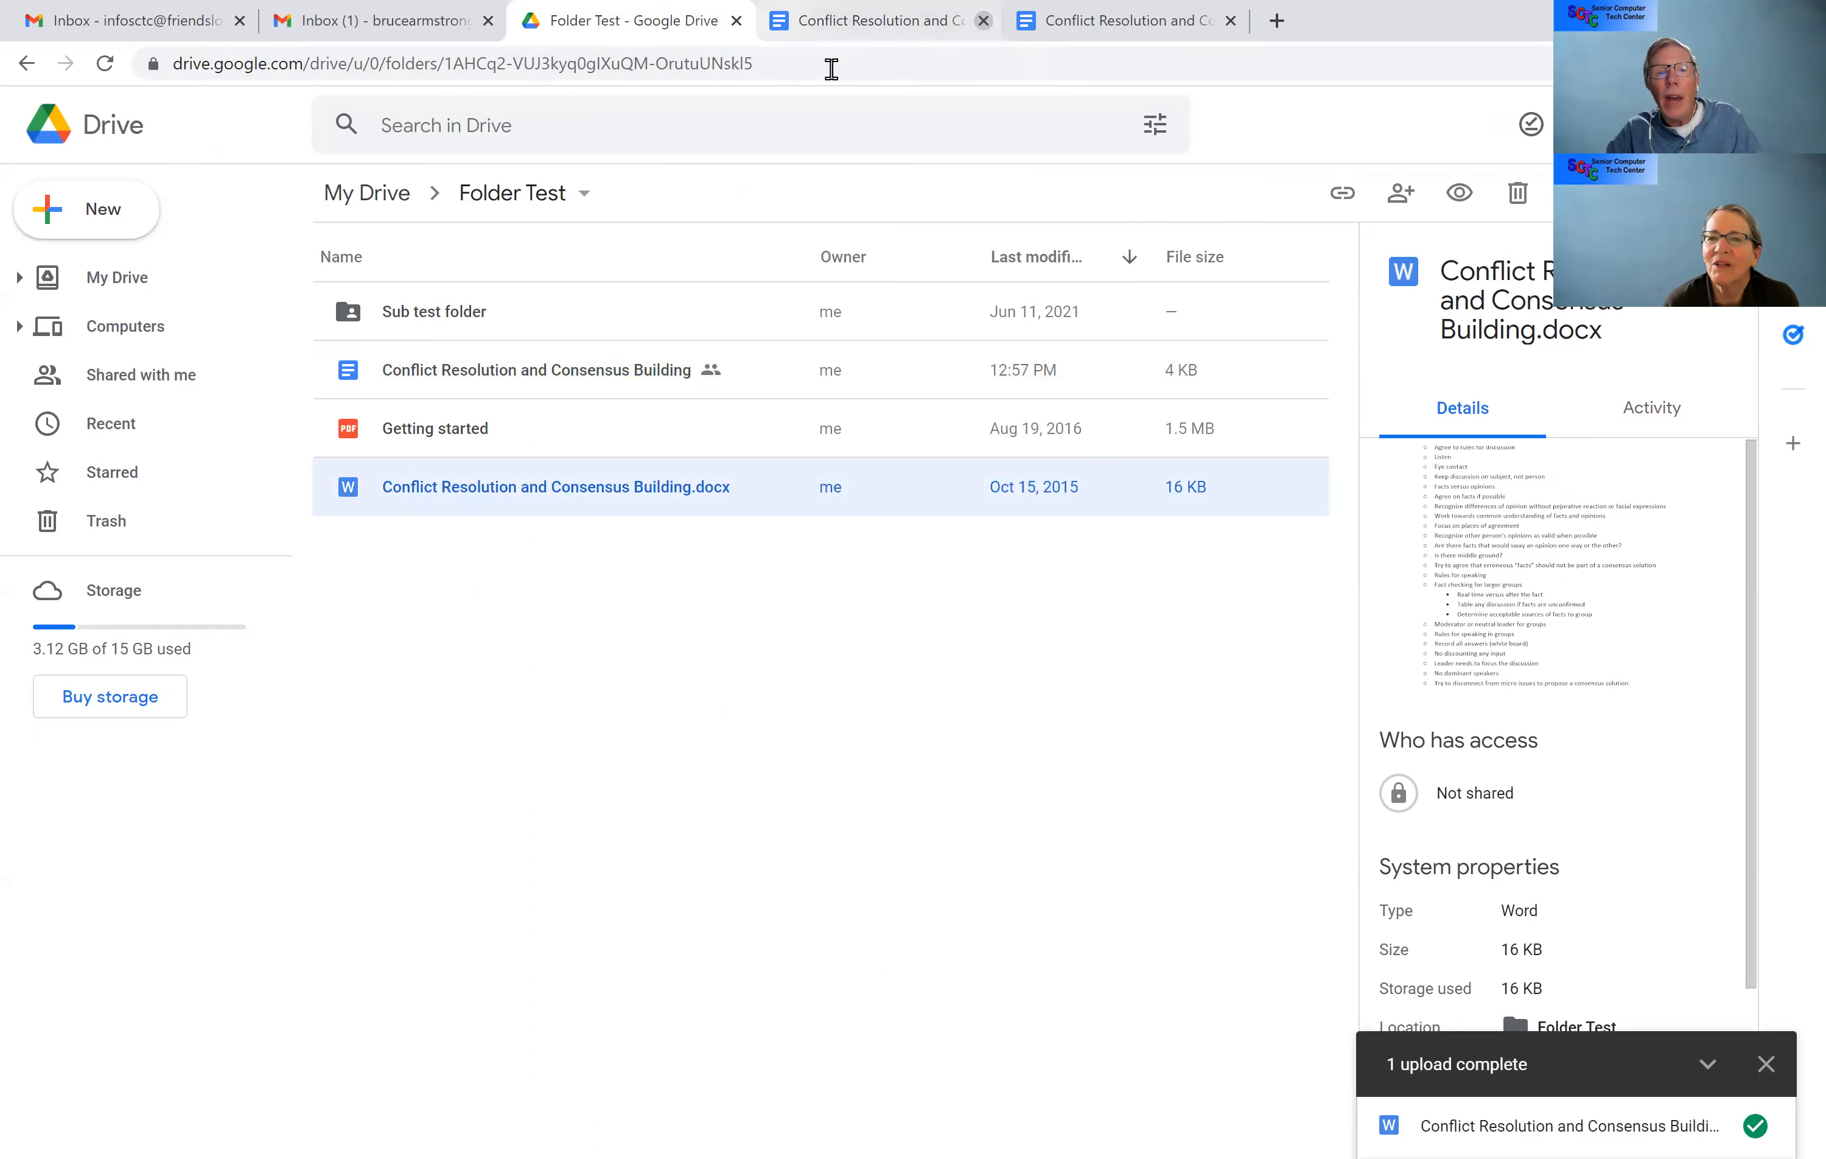
Step: Move Conflict Resolution and Consensus Building.docx into Sub test folder inside Folder Test, accepting the access change
right_click(496, 500)
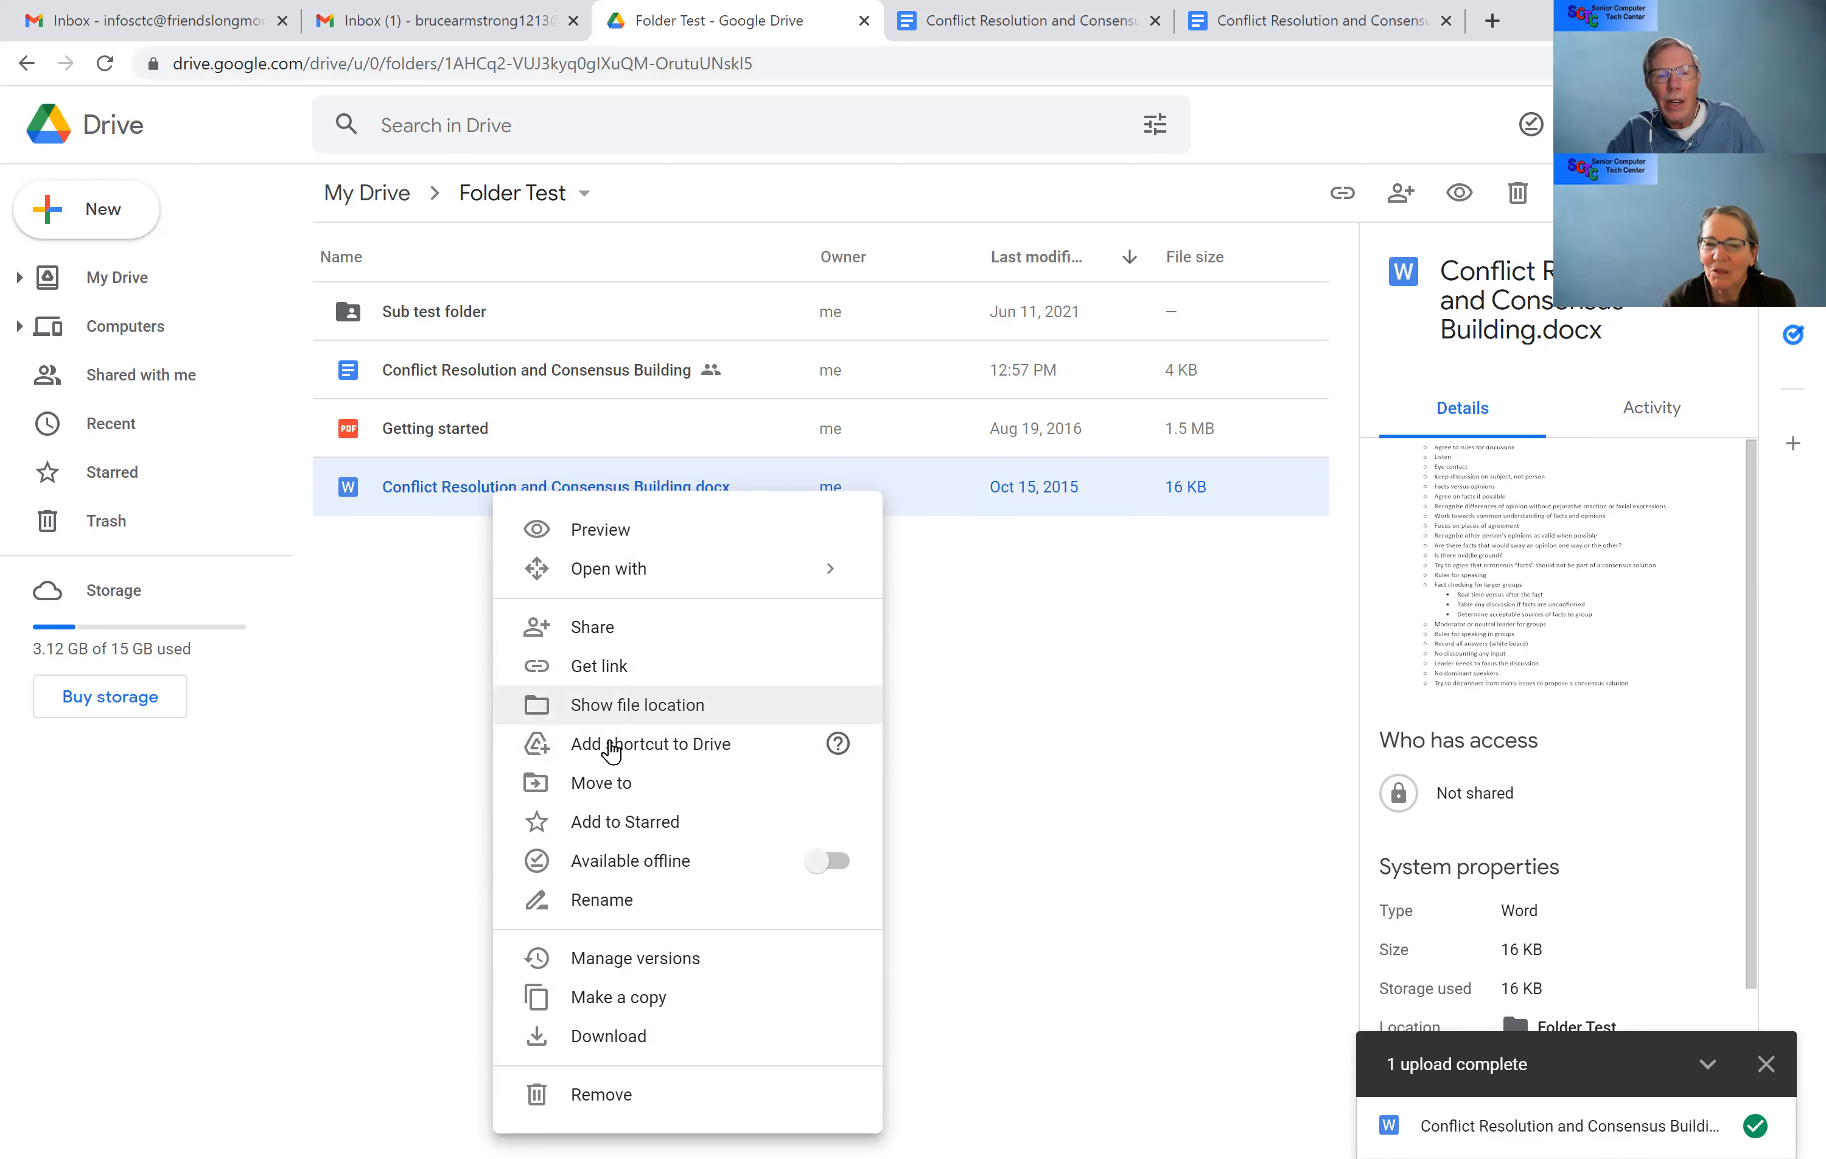
click(608, 795)
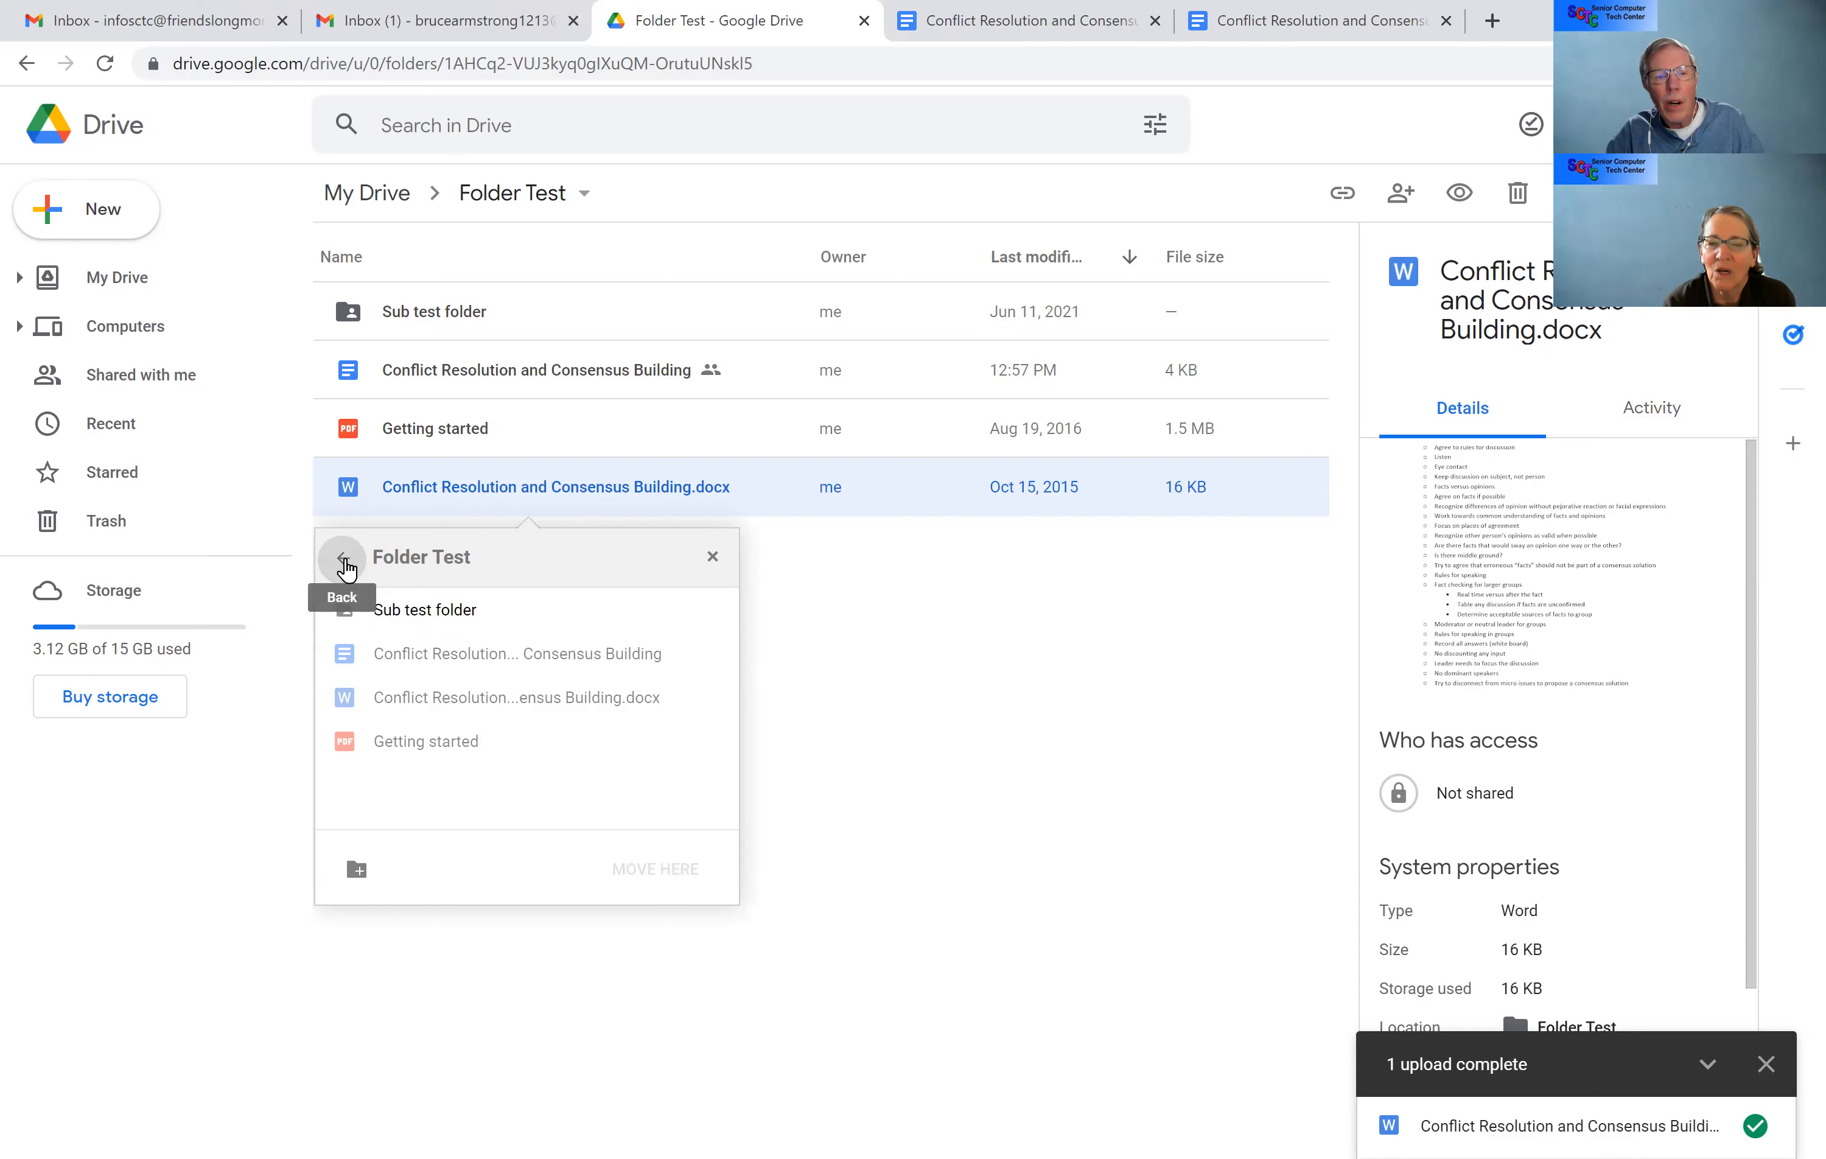
click(344, 565)
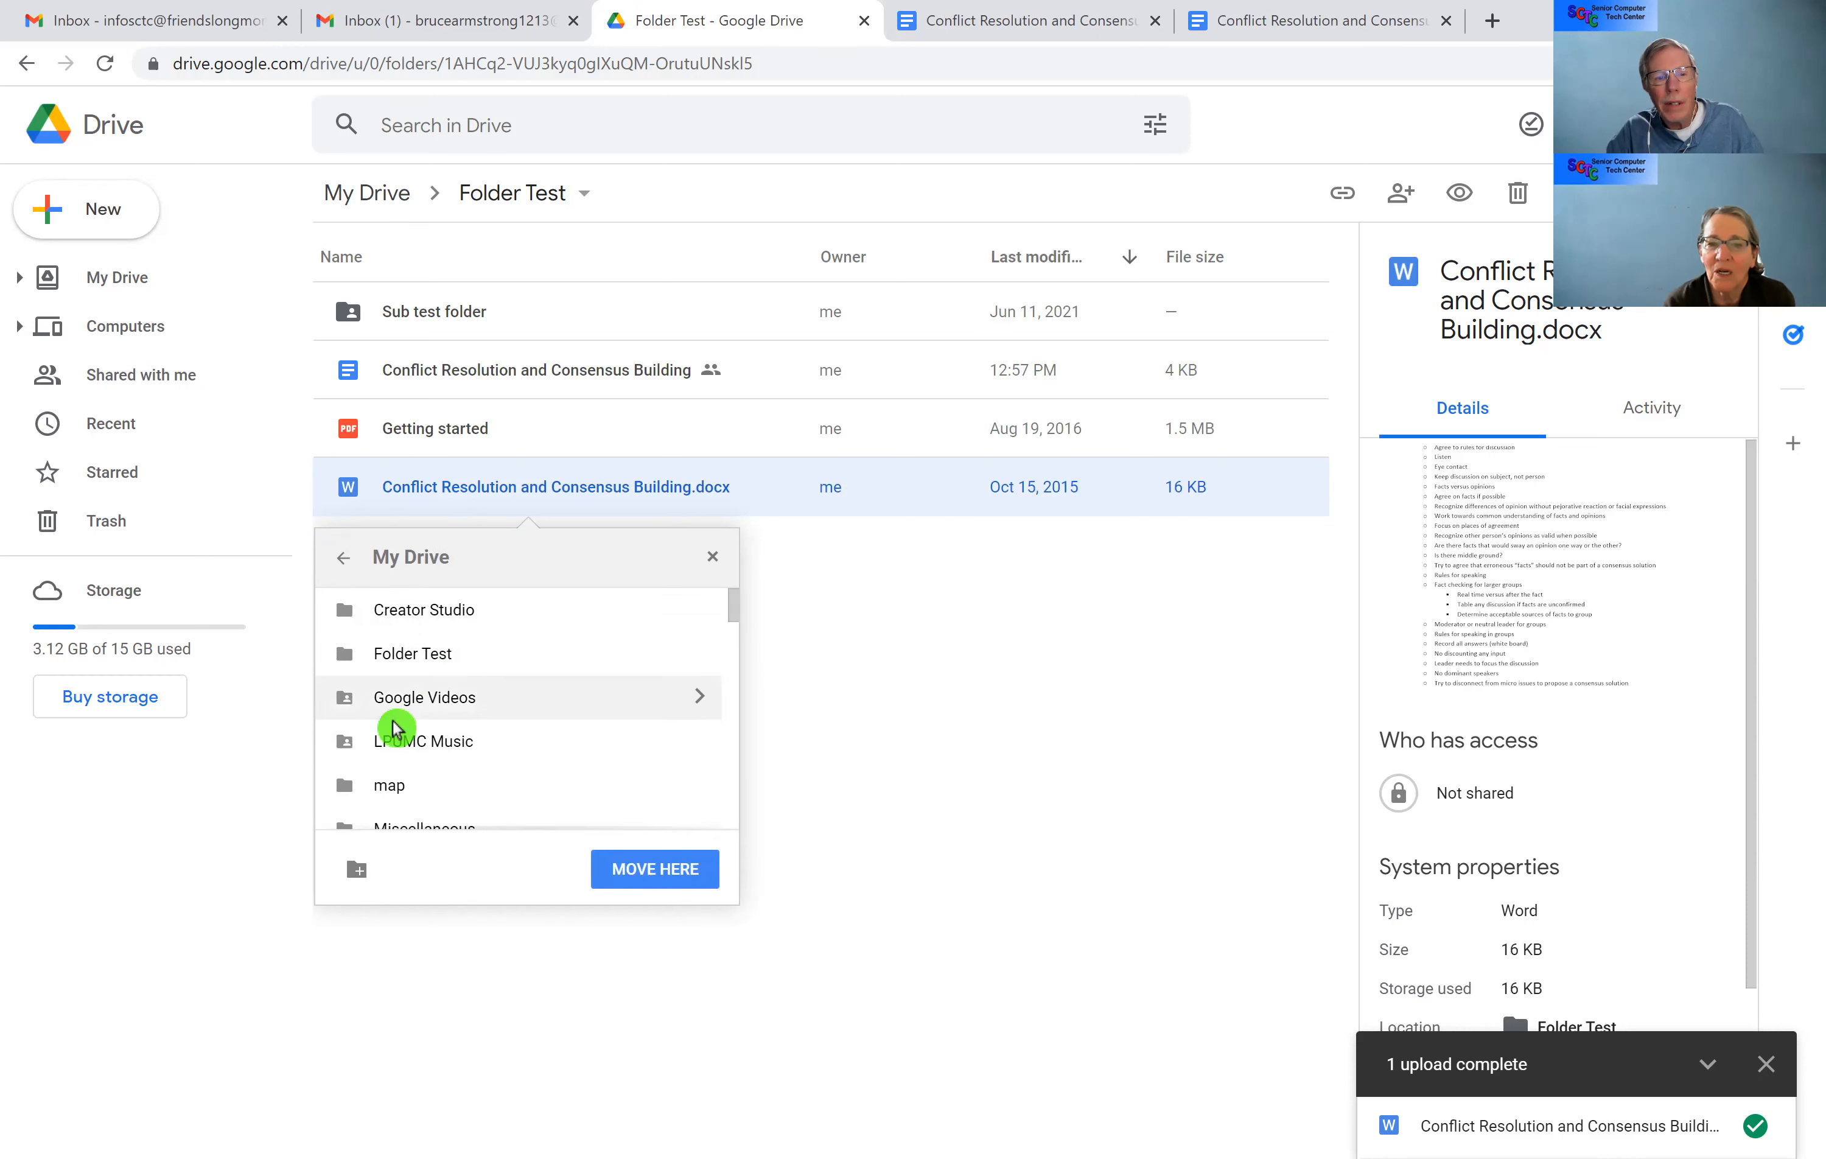
click(414, 660)
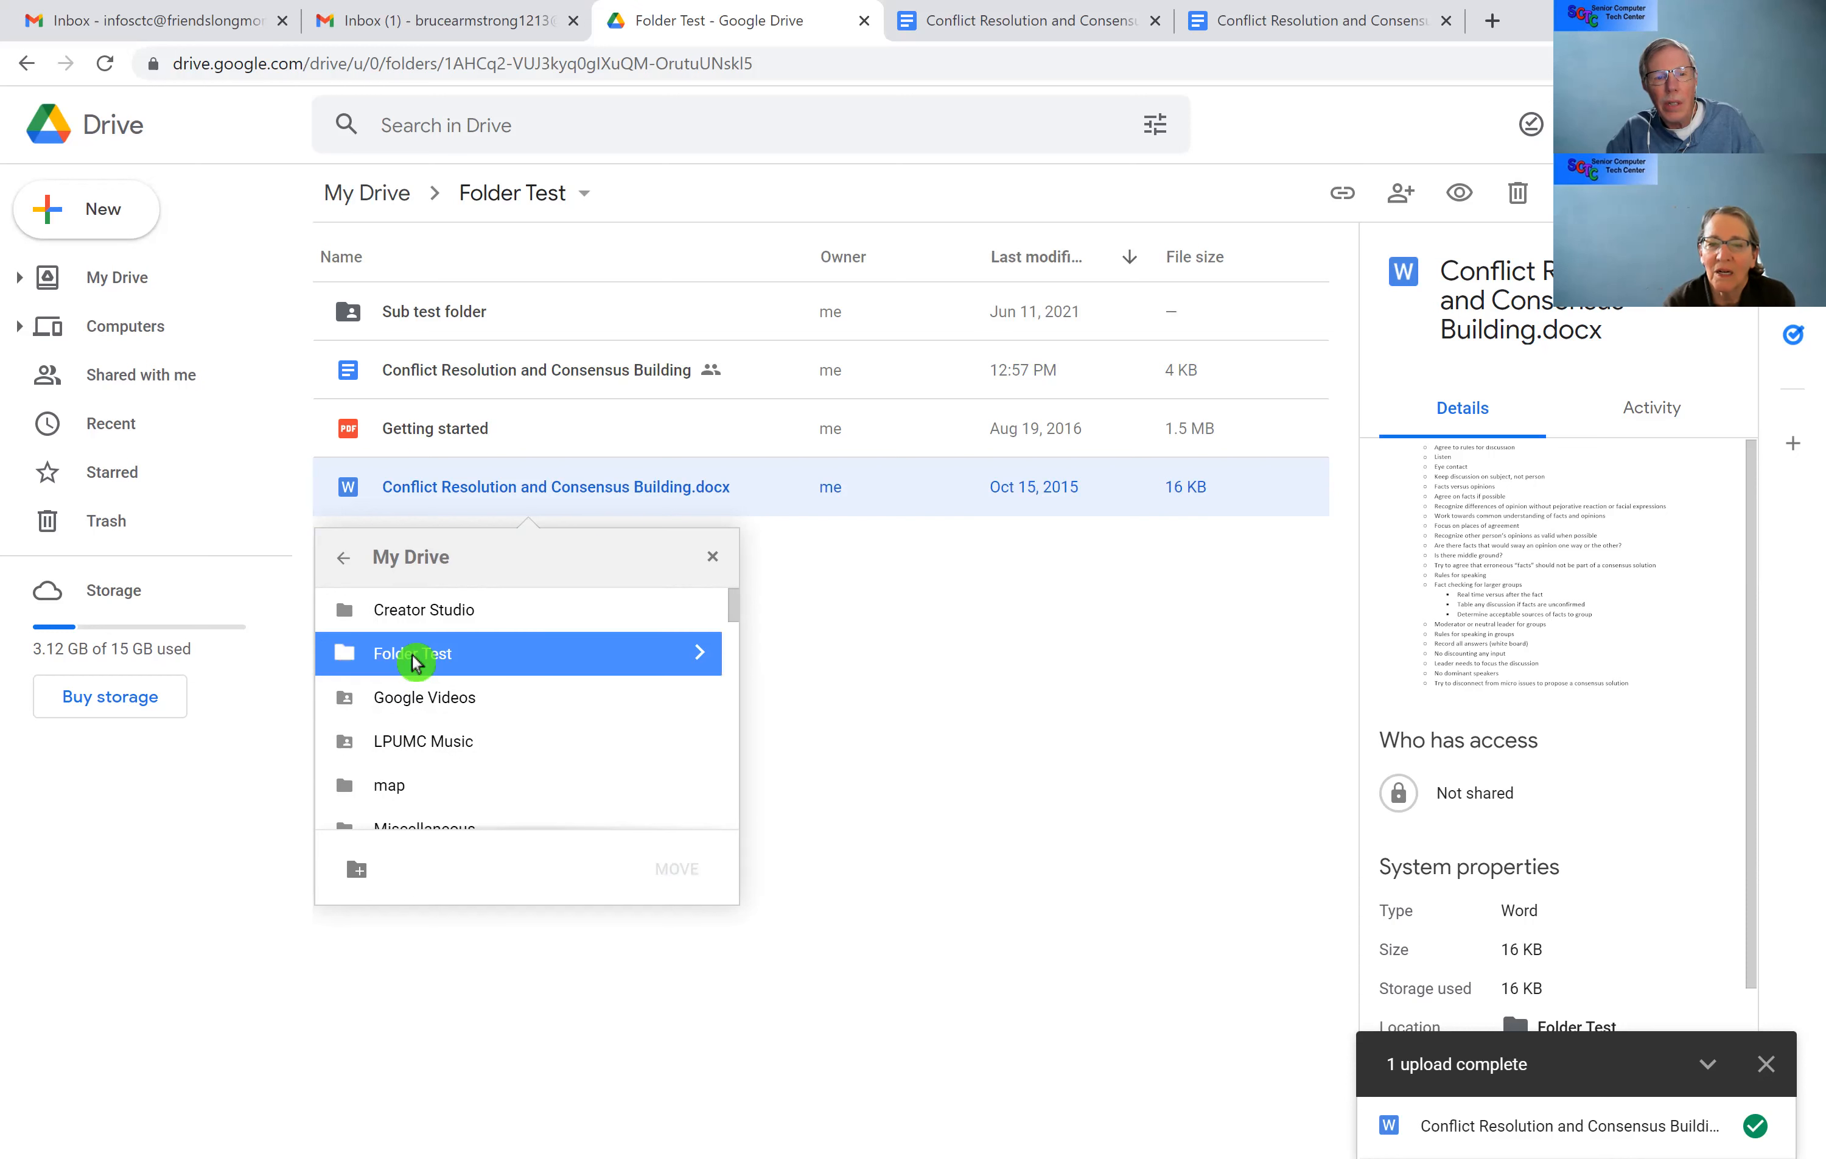
click(415, 660)
click(624, 658)
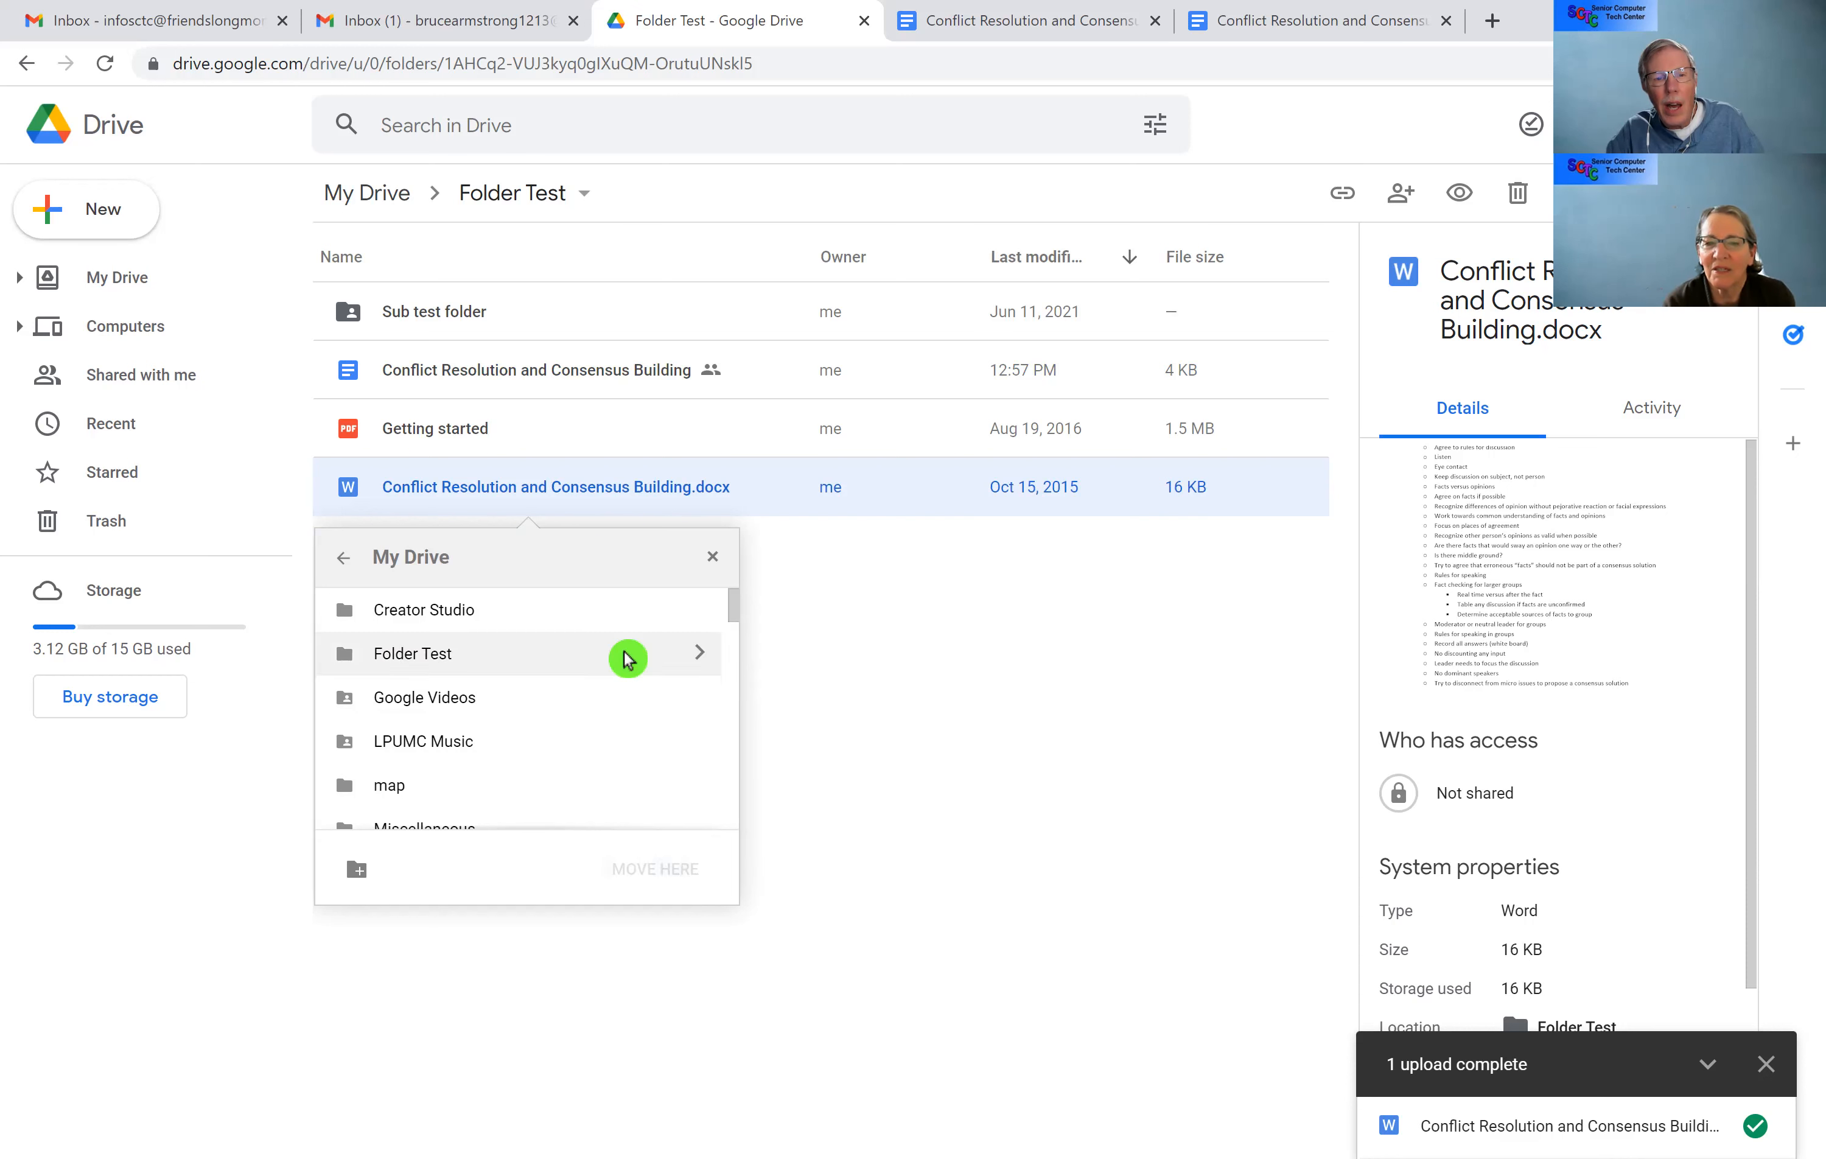
double_click(627, 660)
double_click(437, 613)
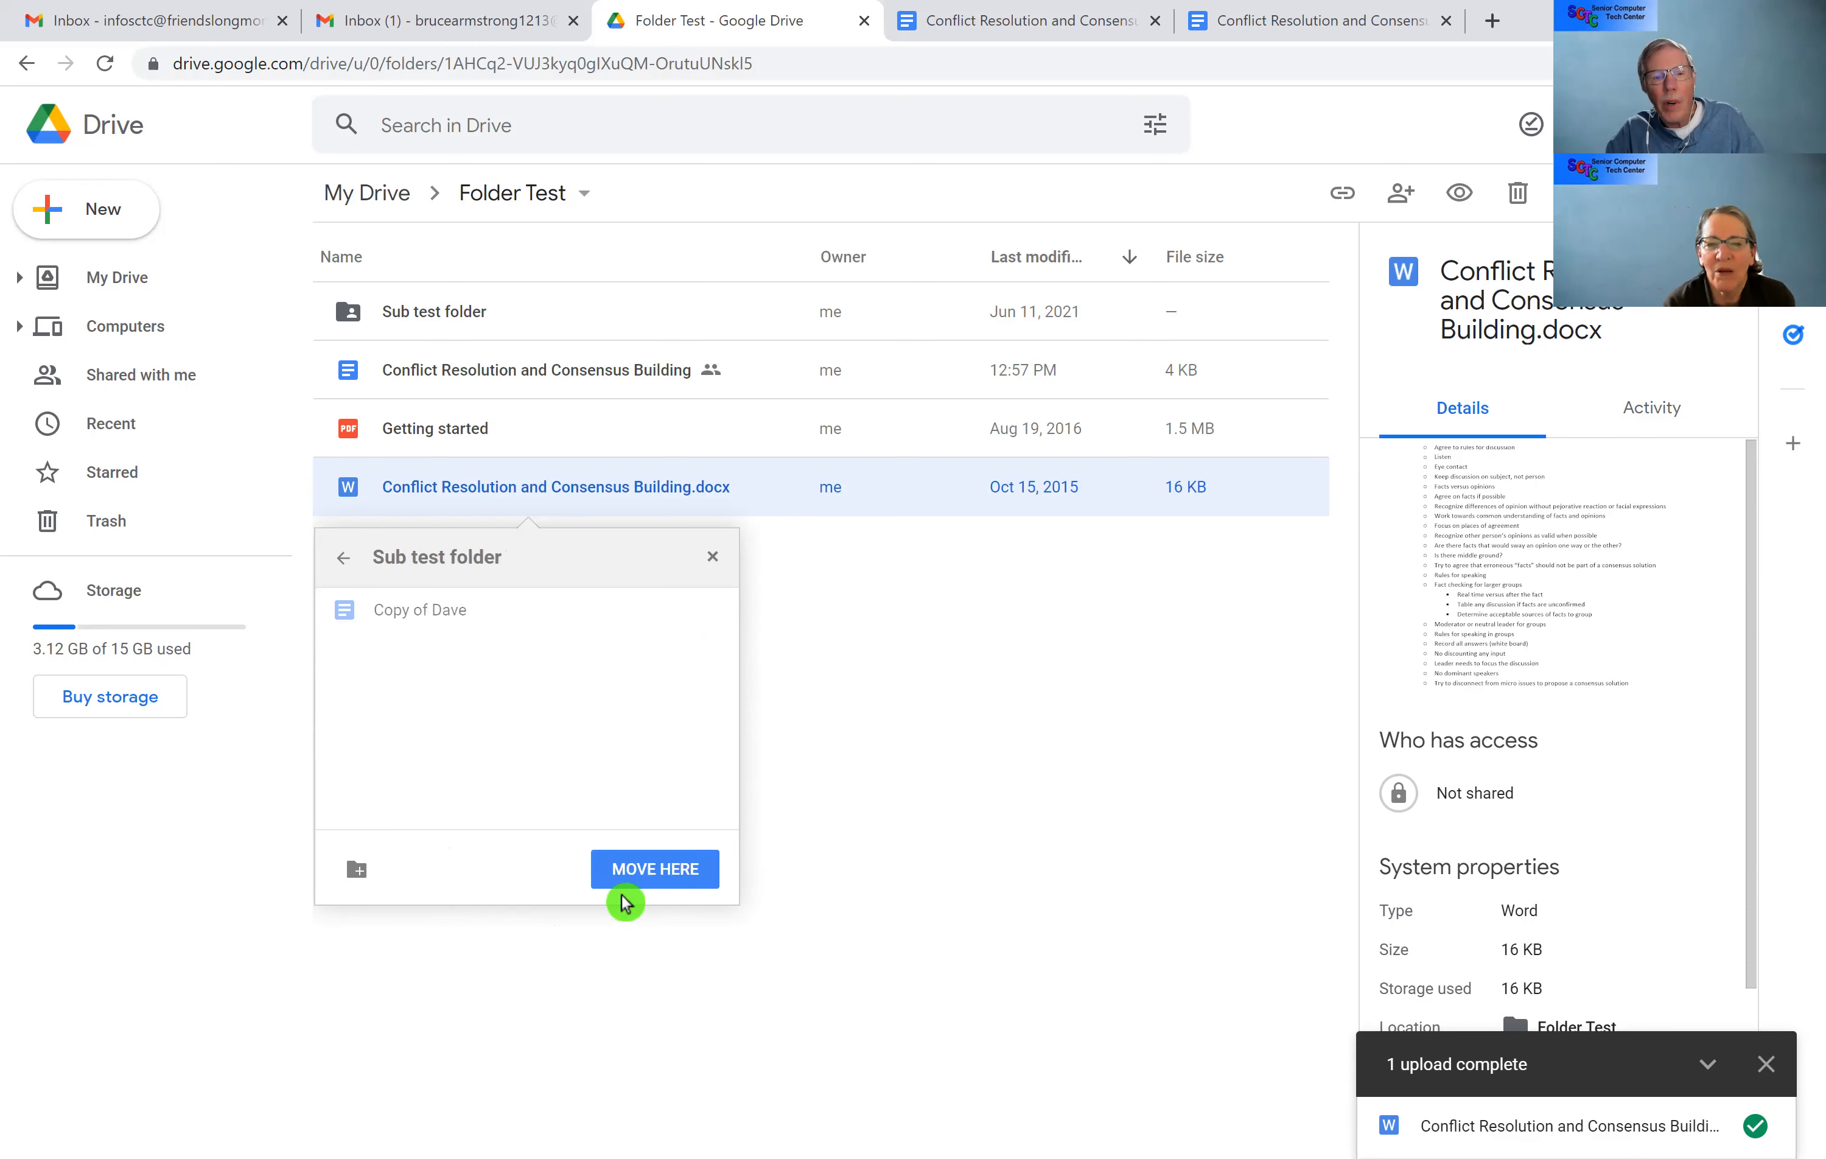
click(656, 874)
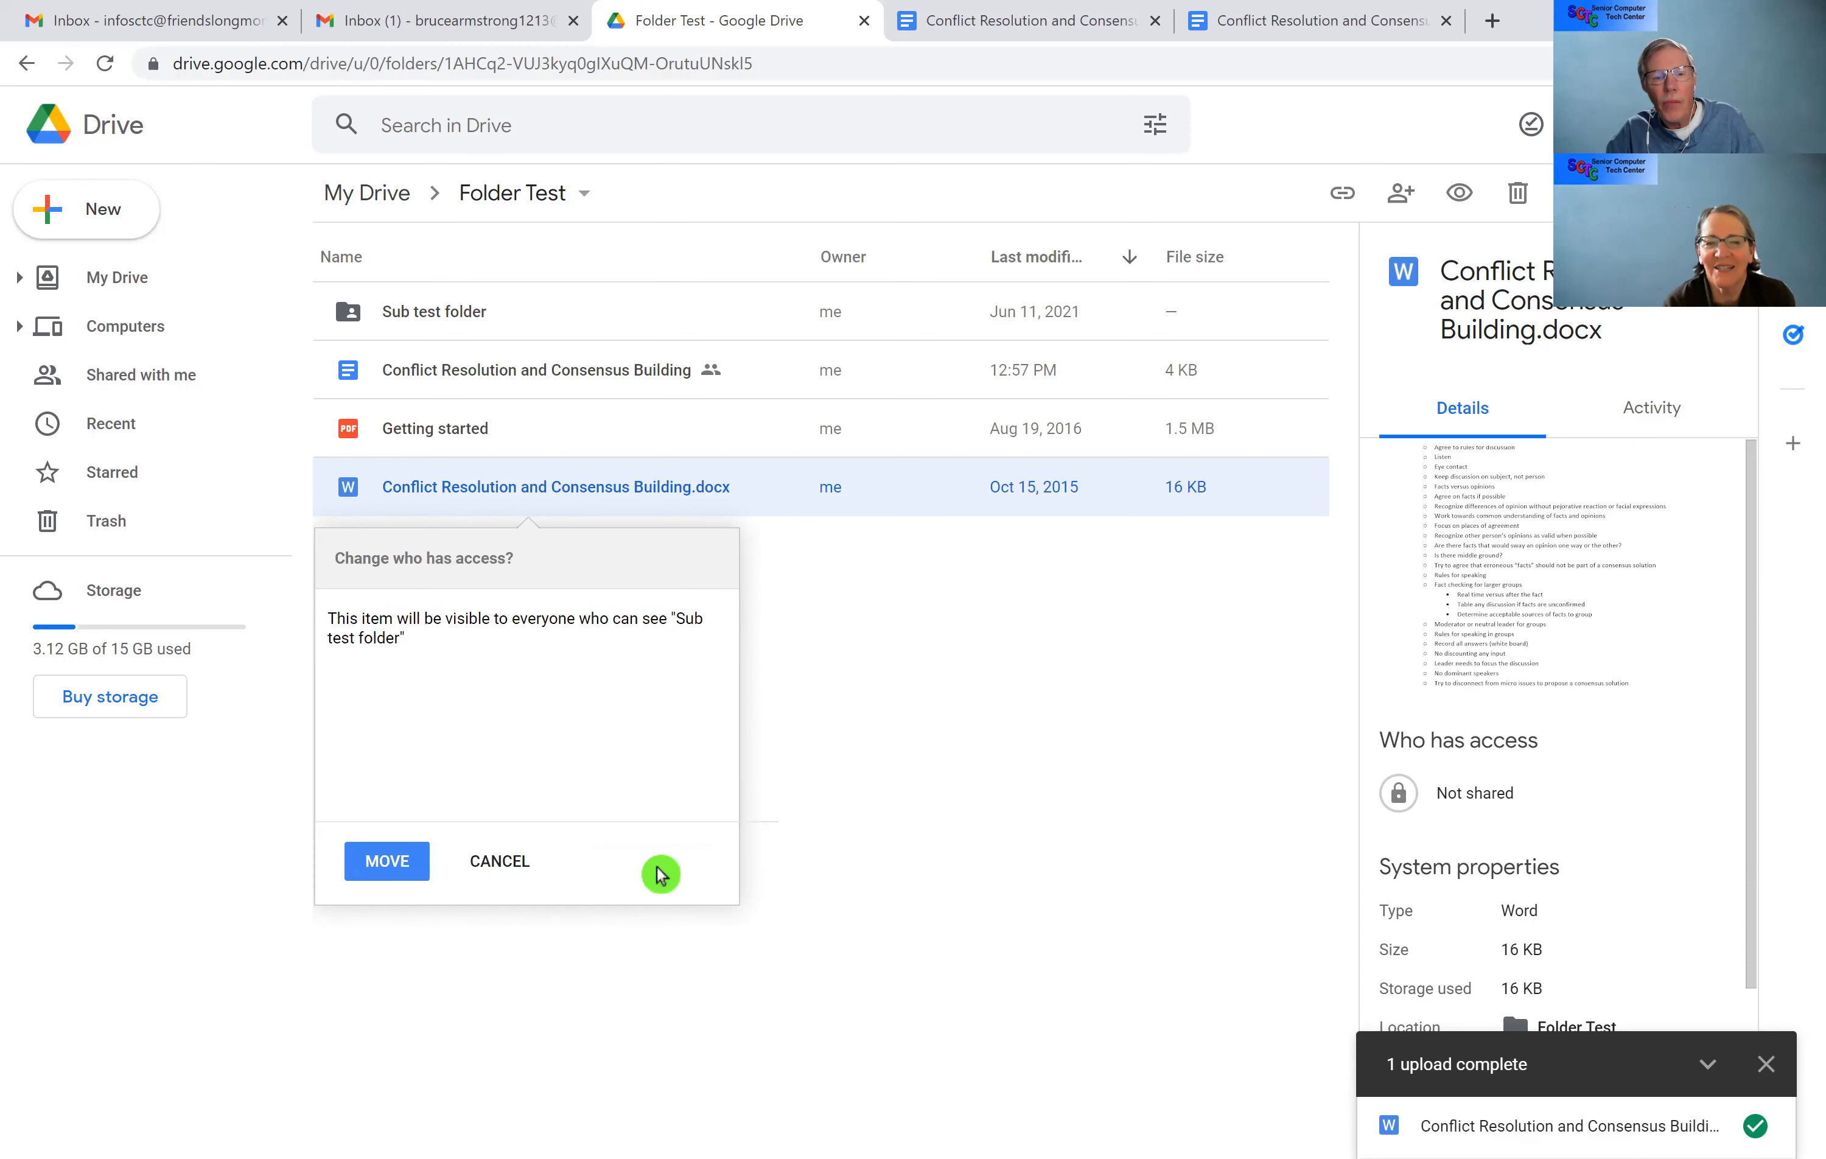
click(383, 862)
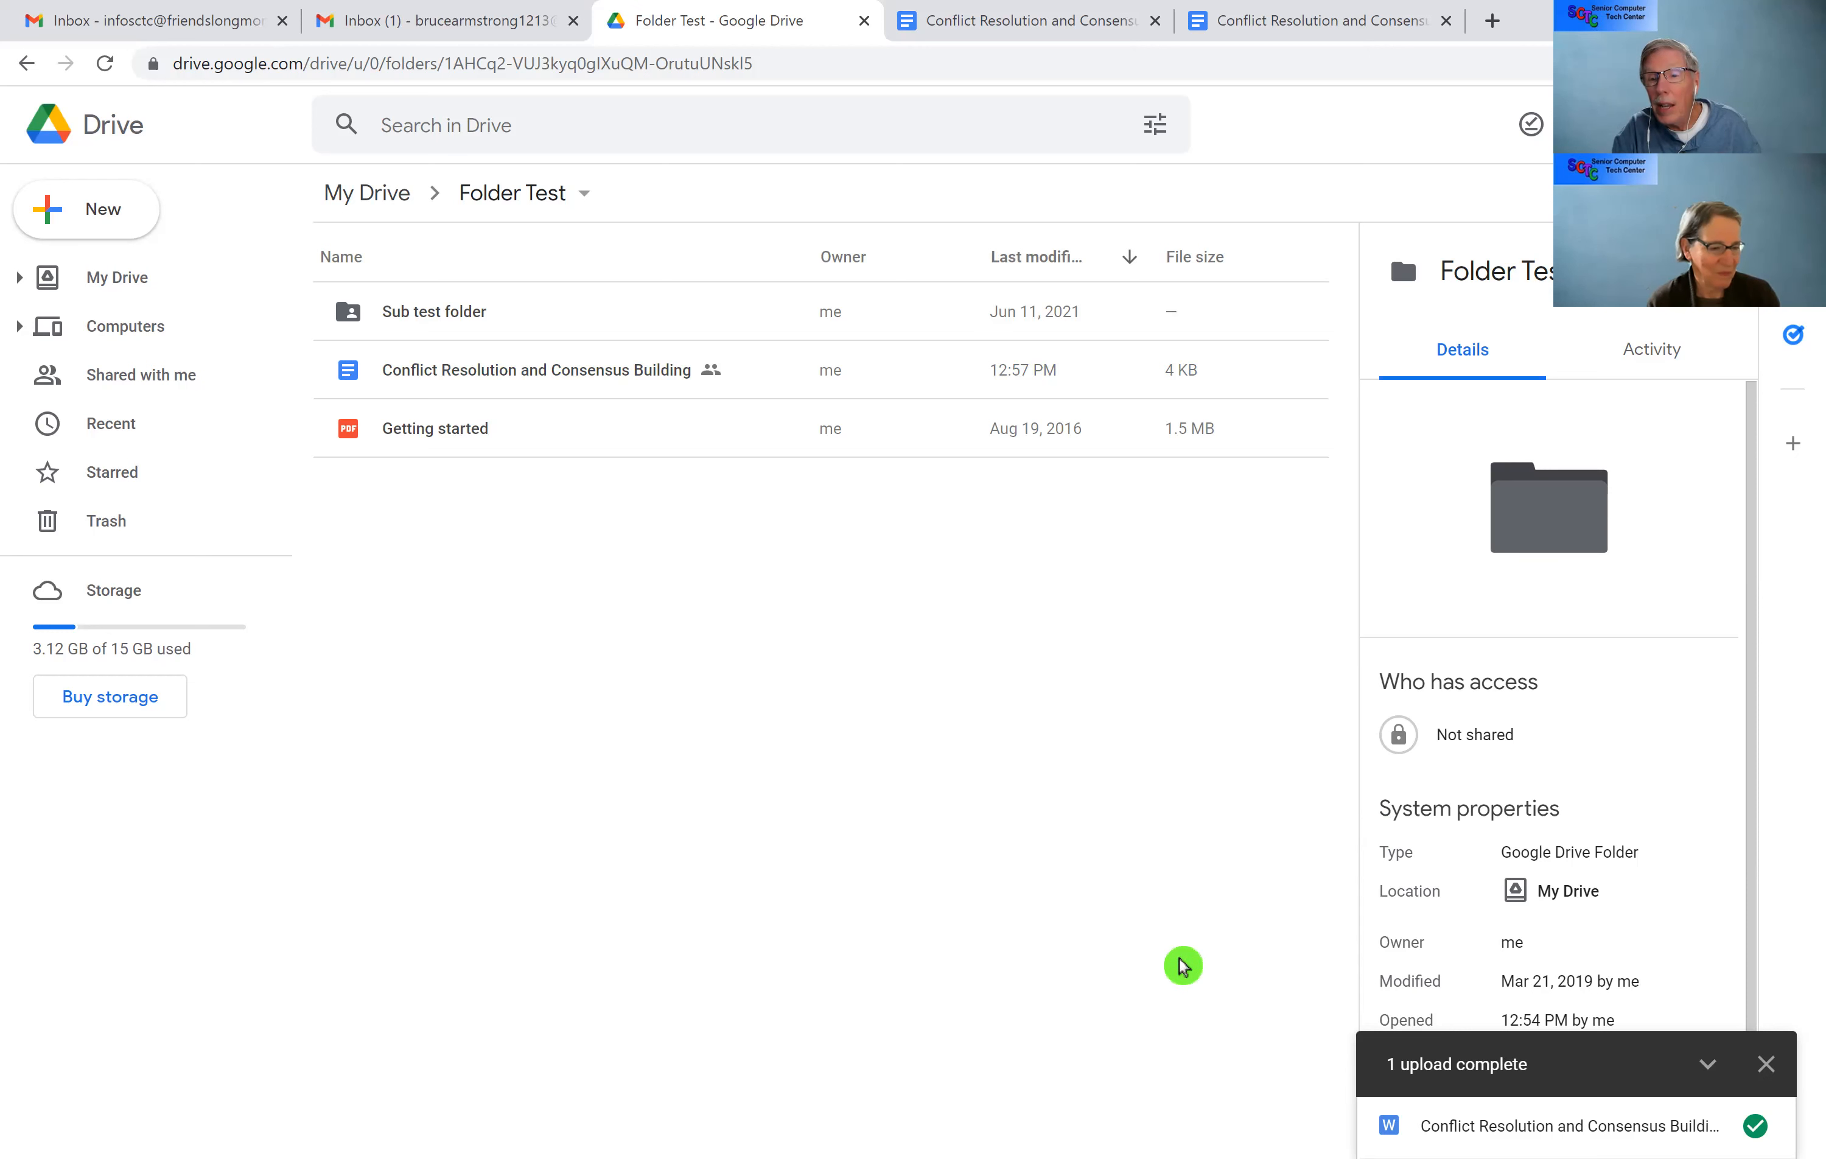
Step: Upload cover letter FRCC Tutor 0118.pdf from the computer's Documents folder into Sub test folder
double_click(426, 321)
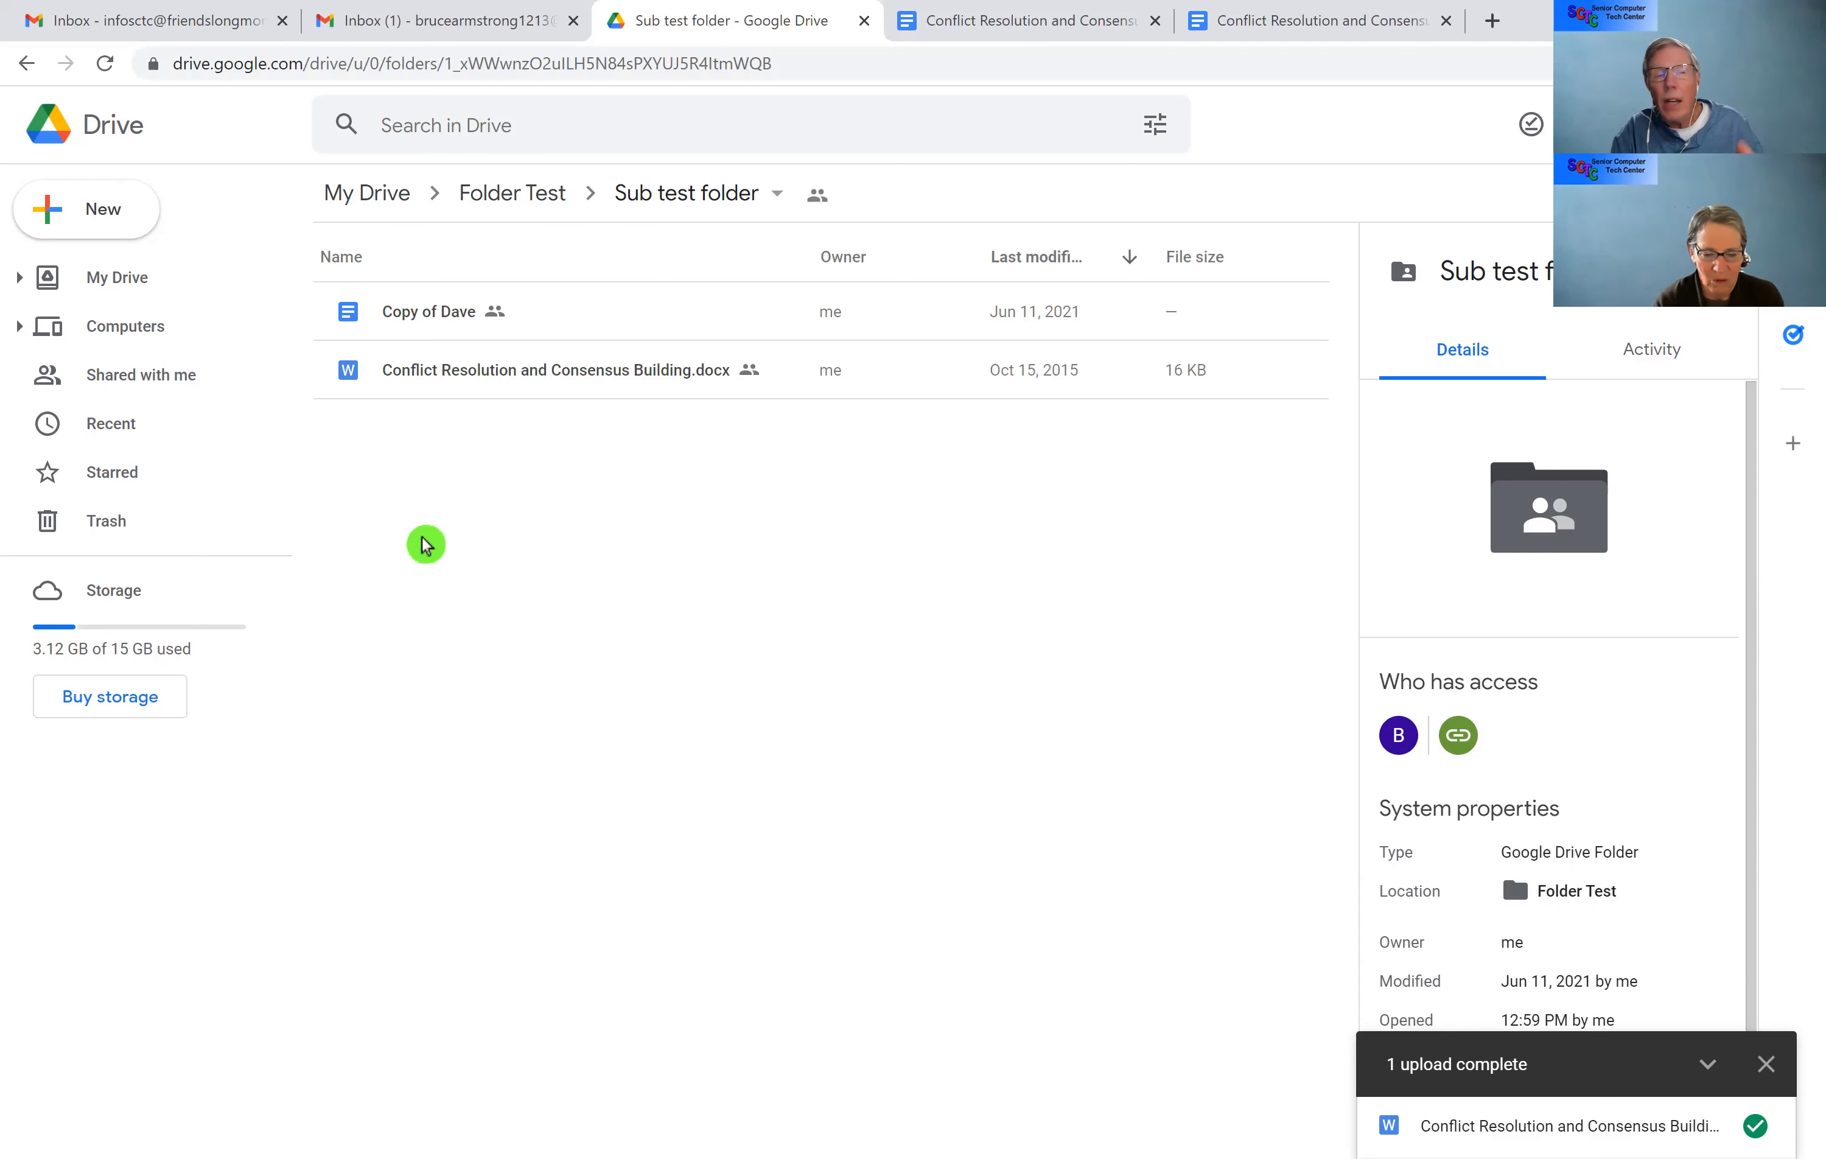
click(88, 204)
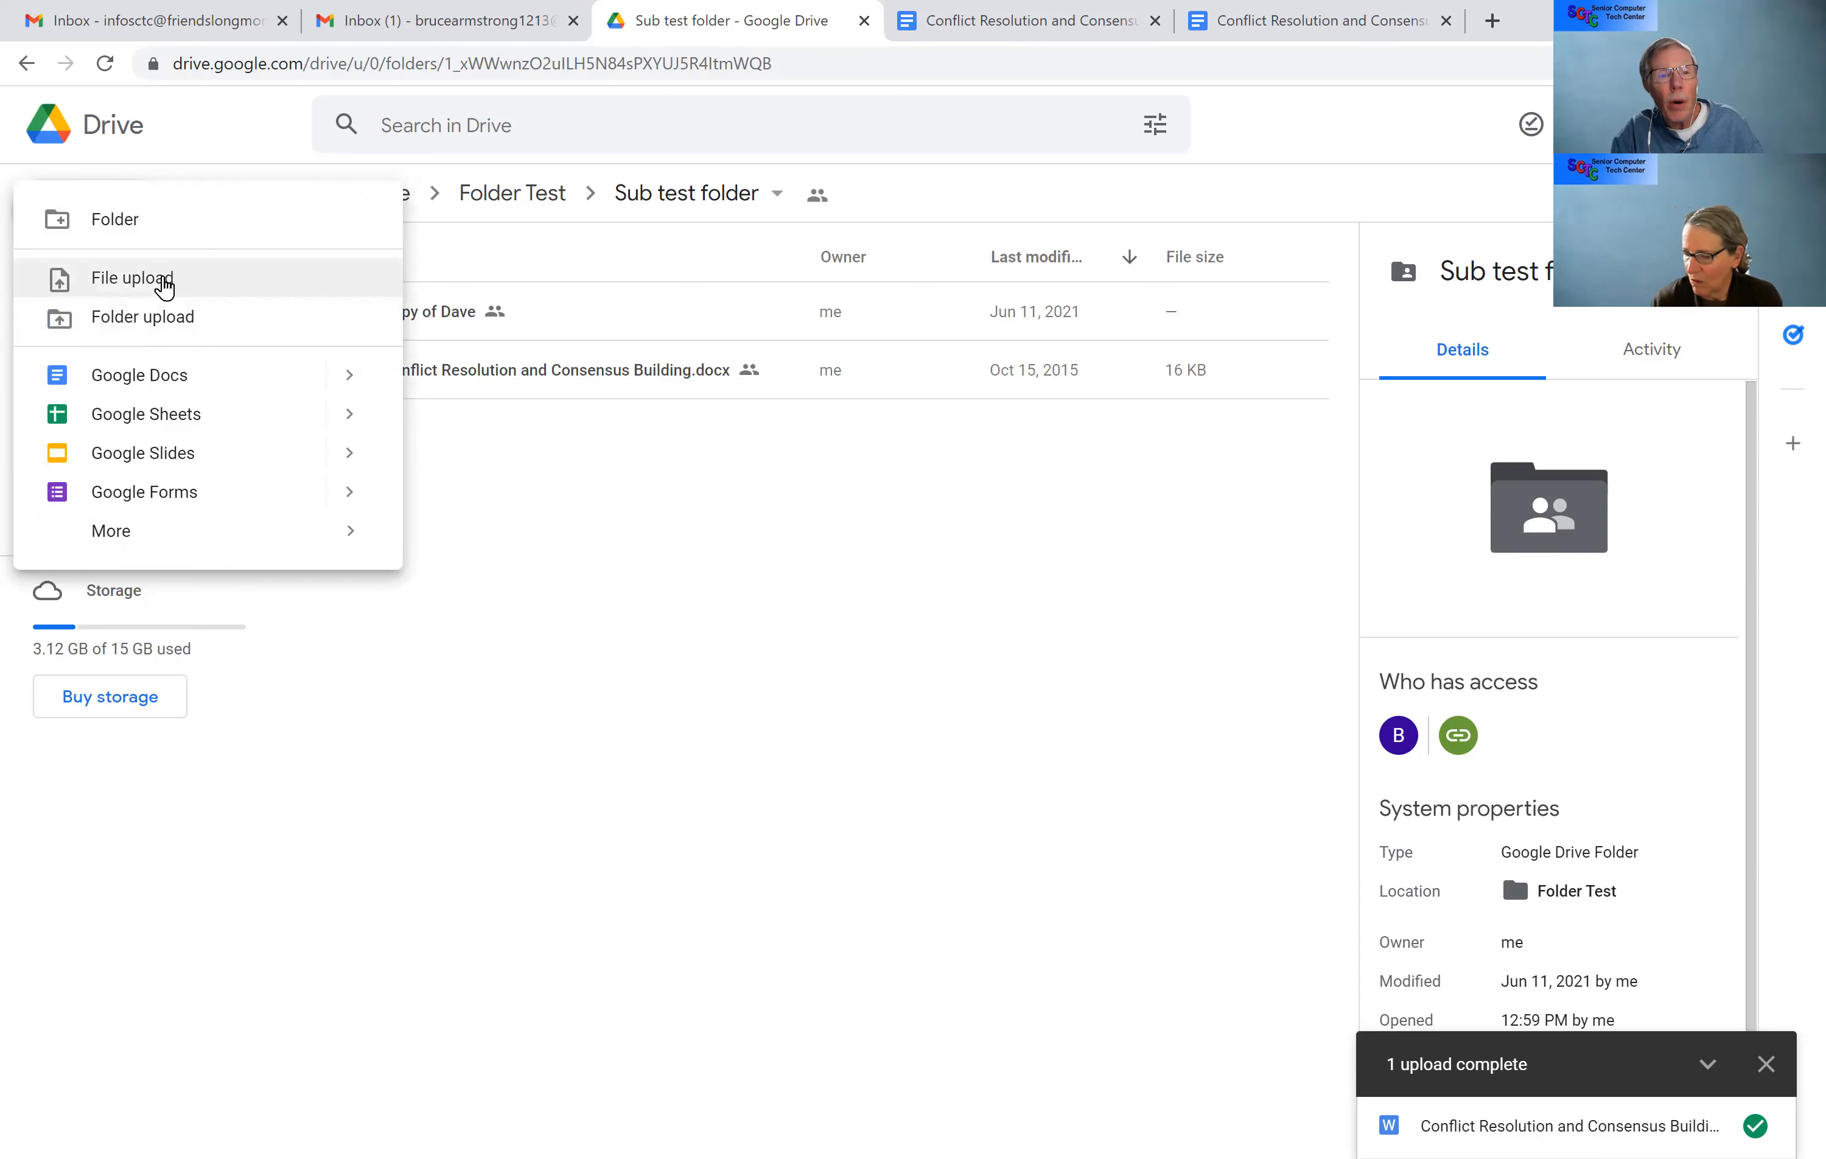
click(160, 281)
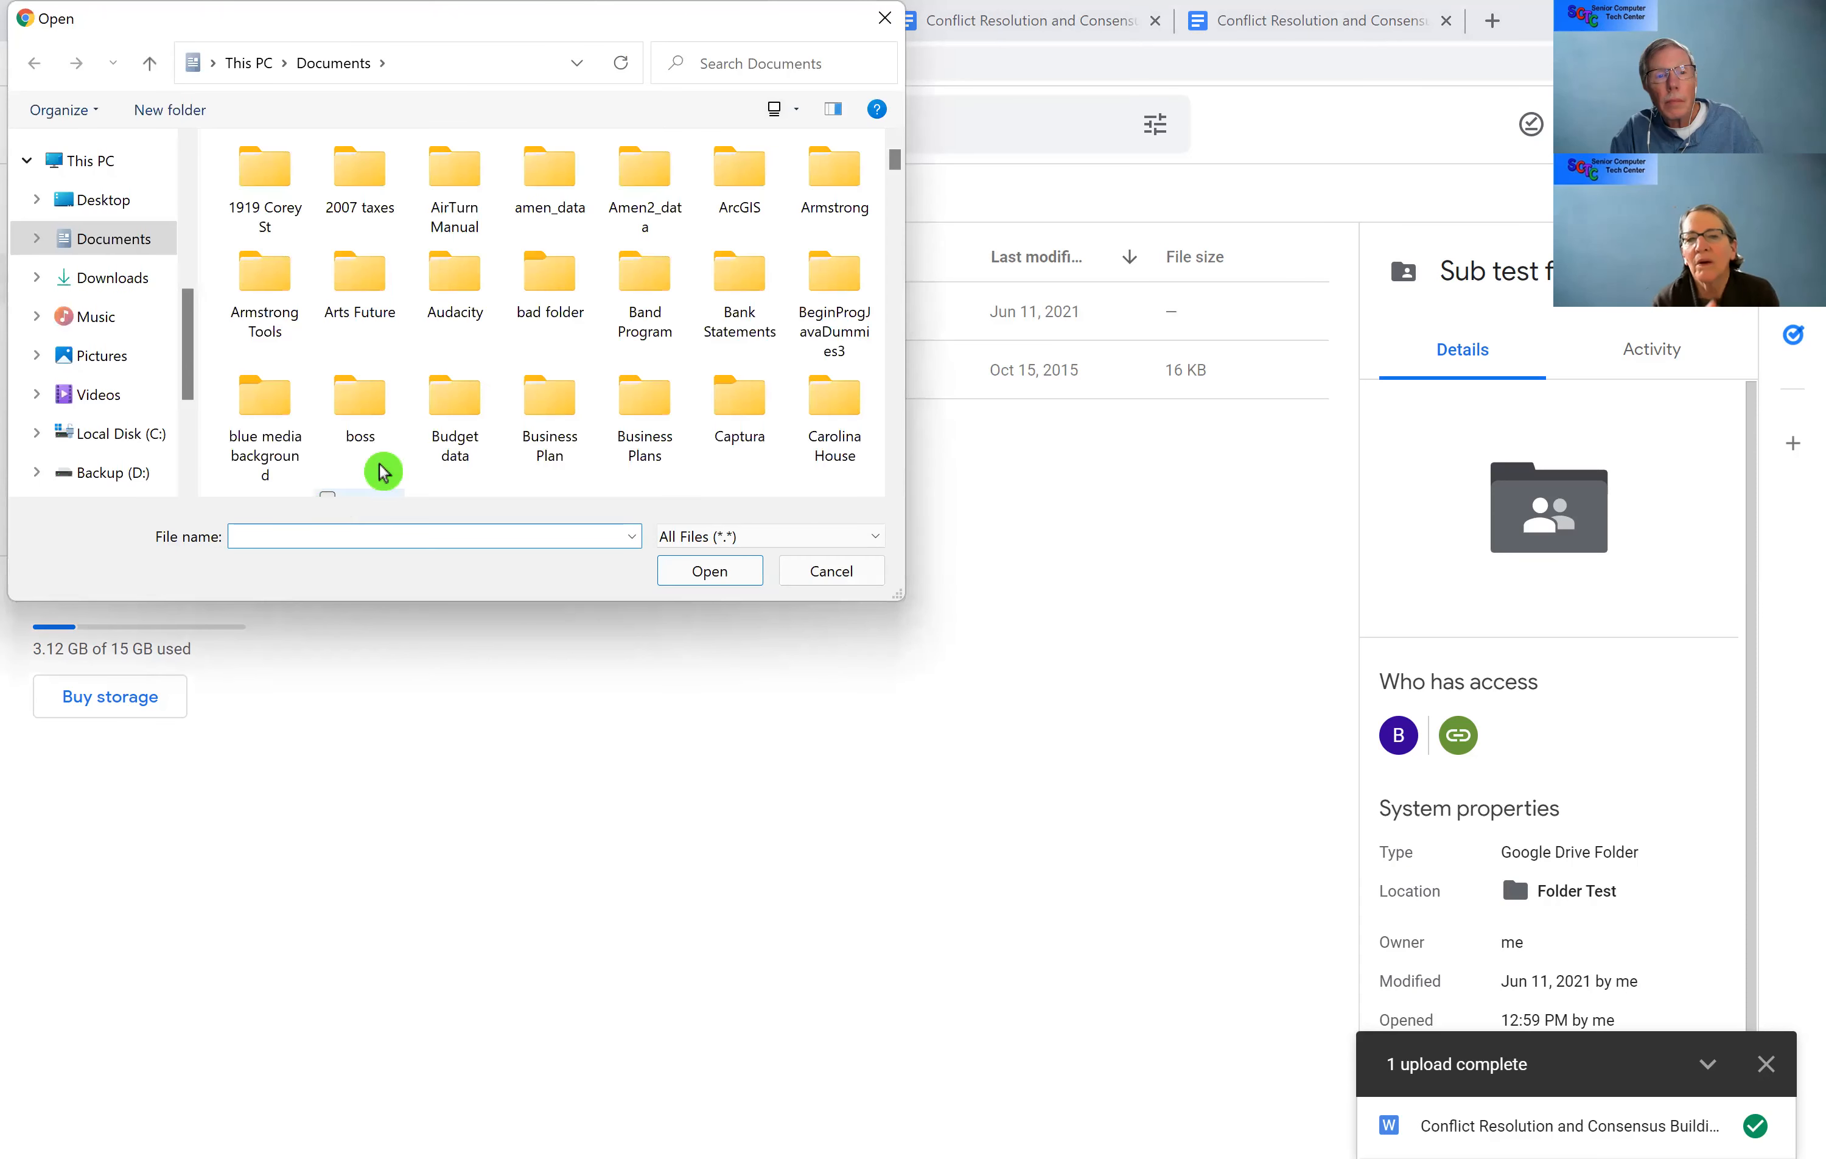
scroll(487, 417, down, 3)
scroll(487, 416, down, 6)
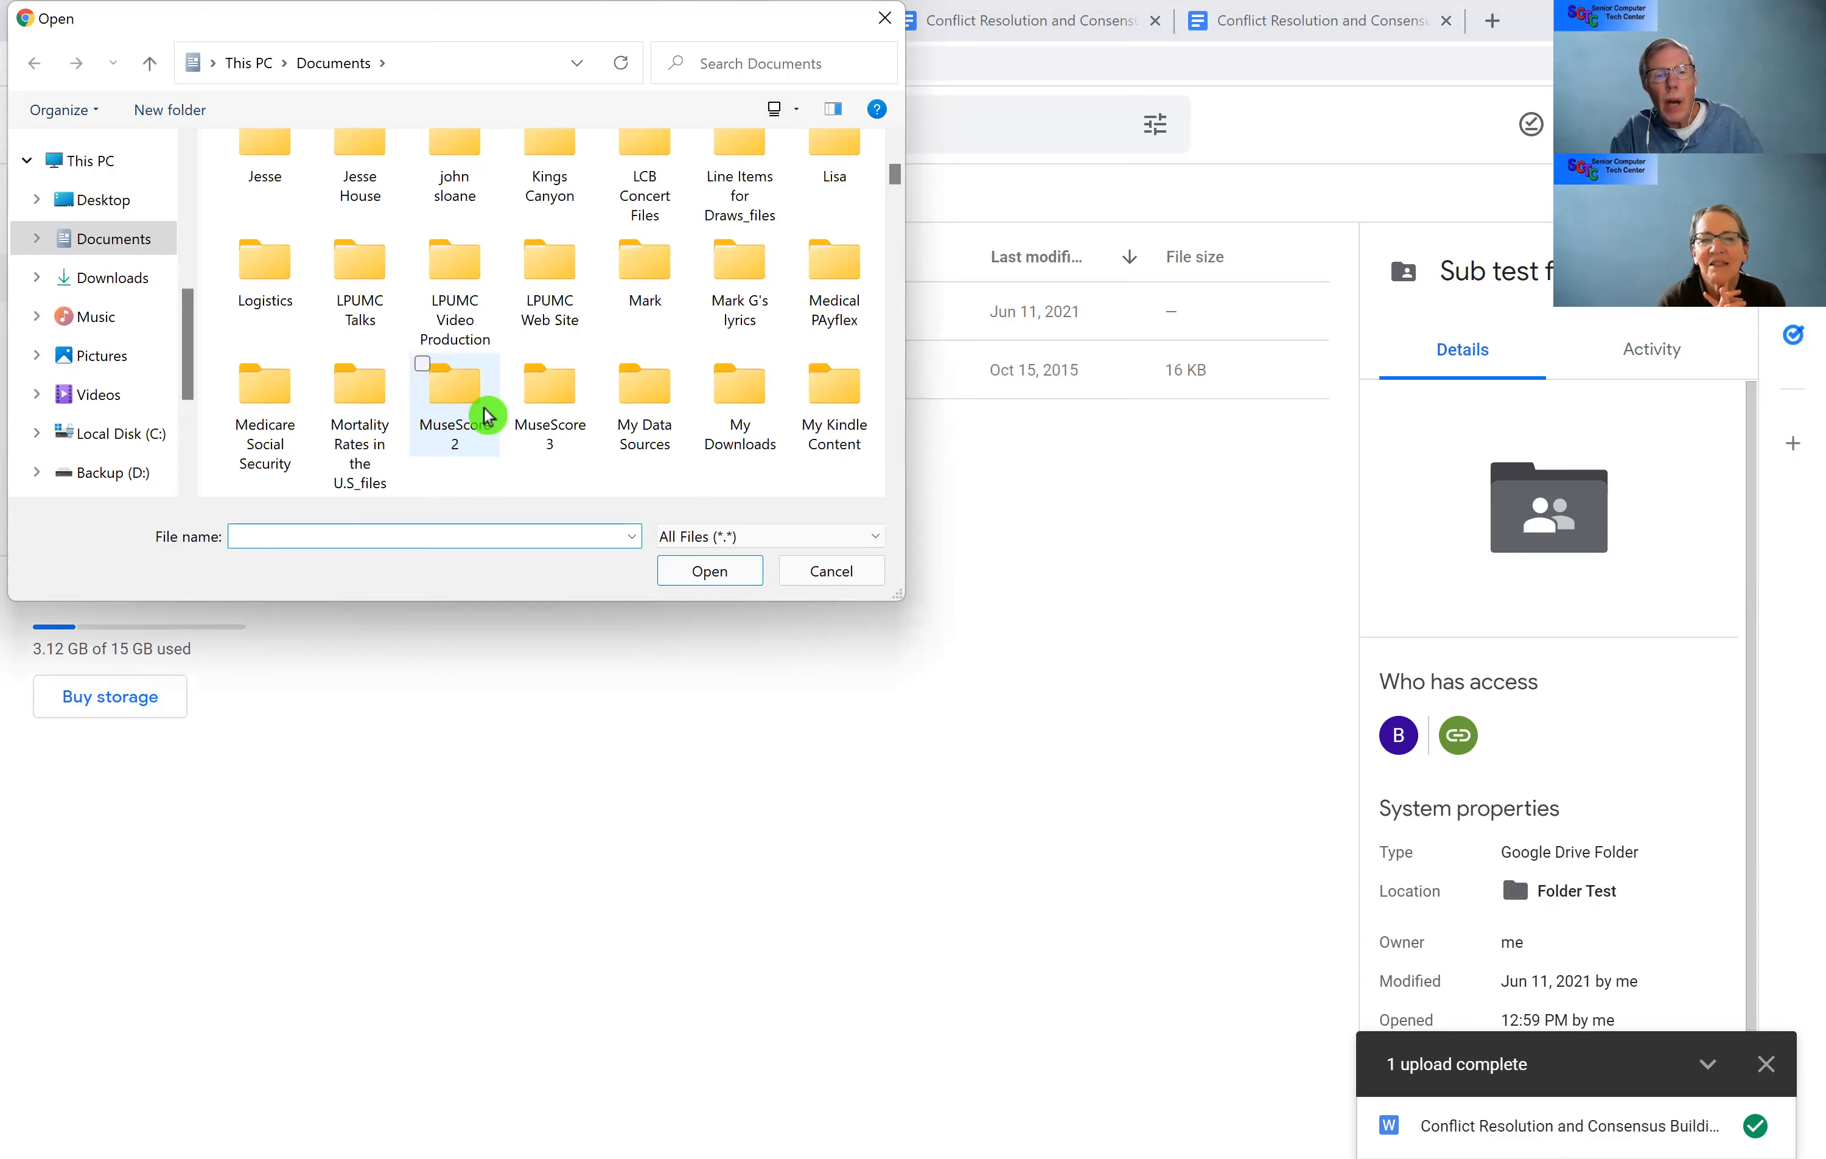
scroll(486, 417, down, 3)
scroll(487, 416, down, 3)
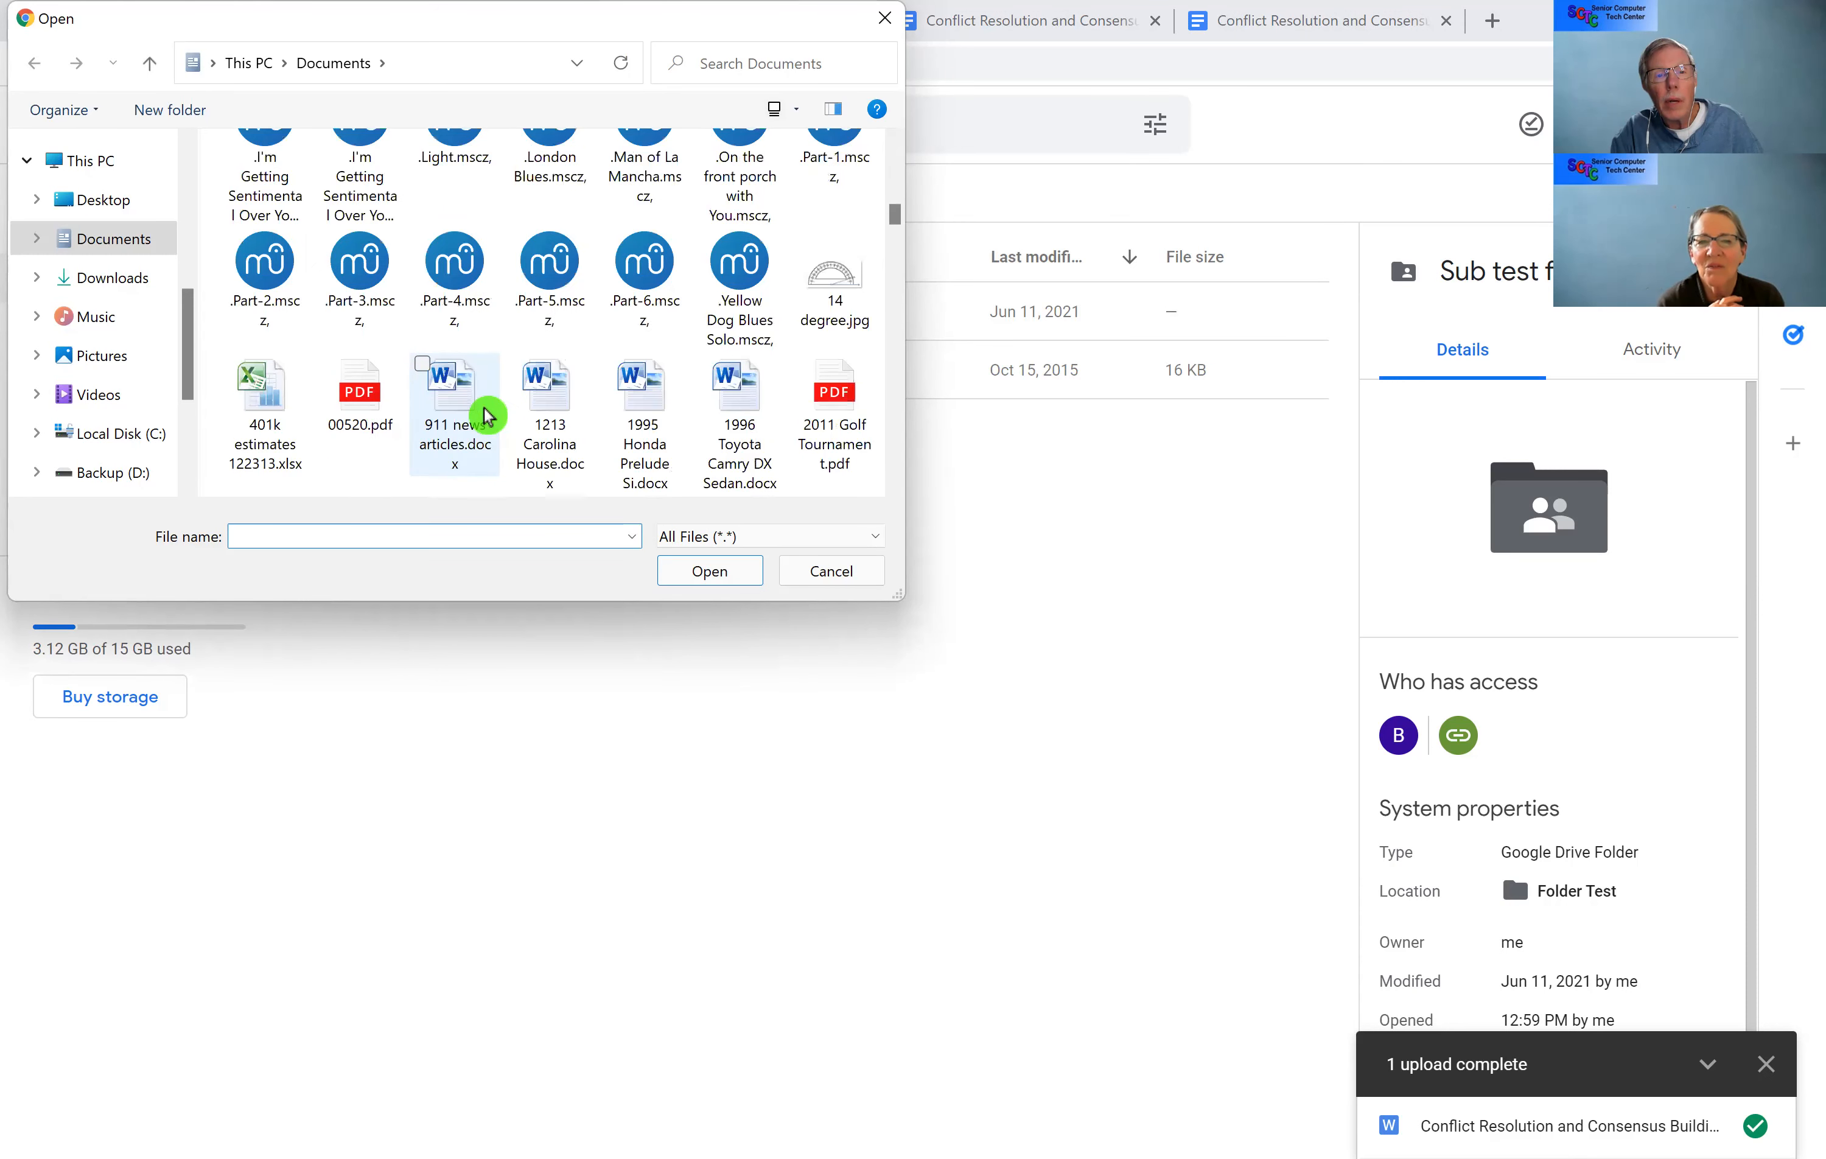
scroll(487, 416, down, 10)
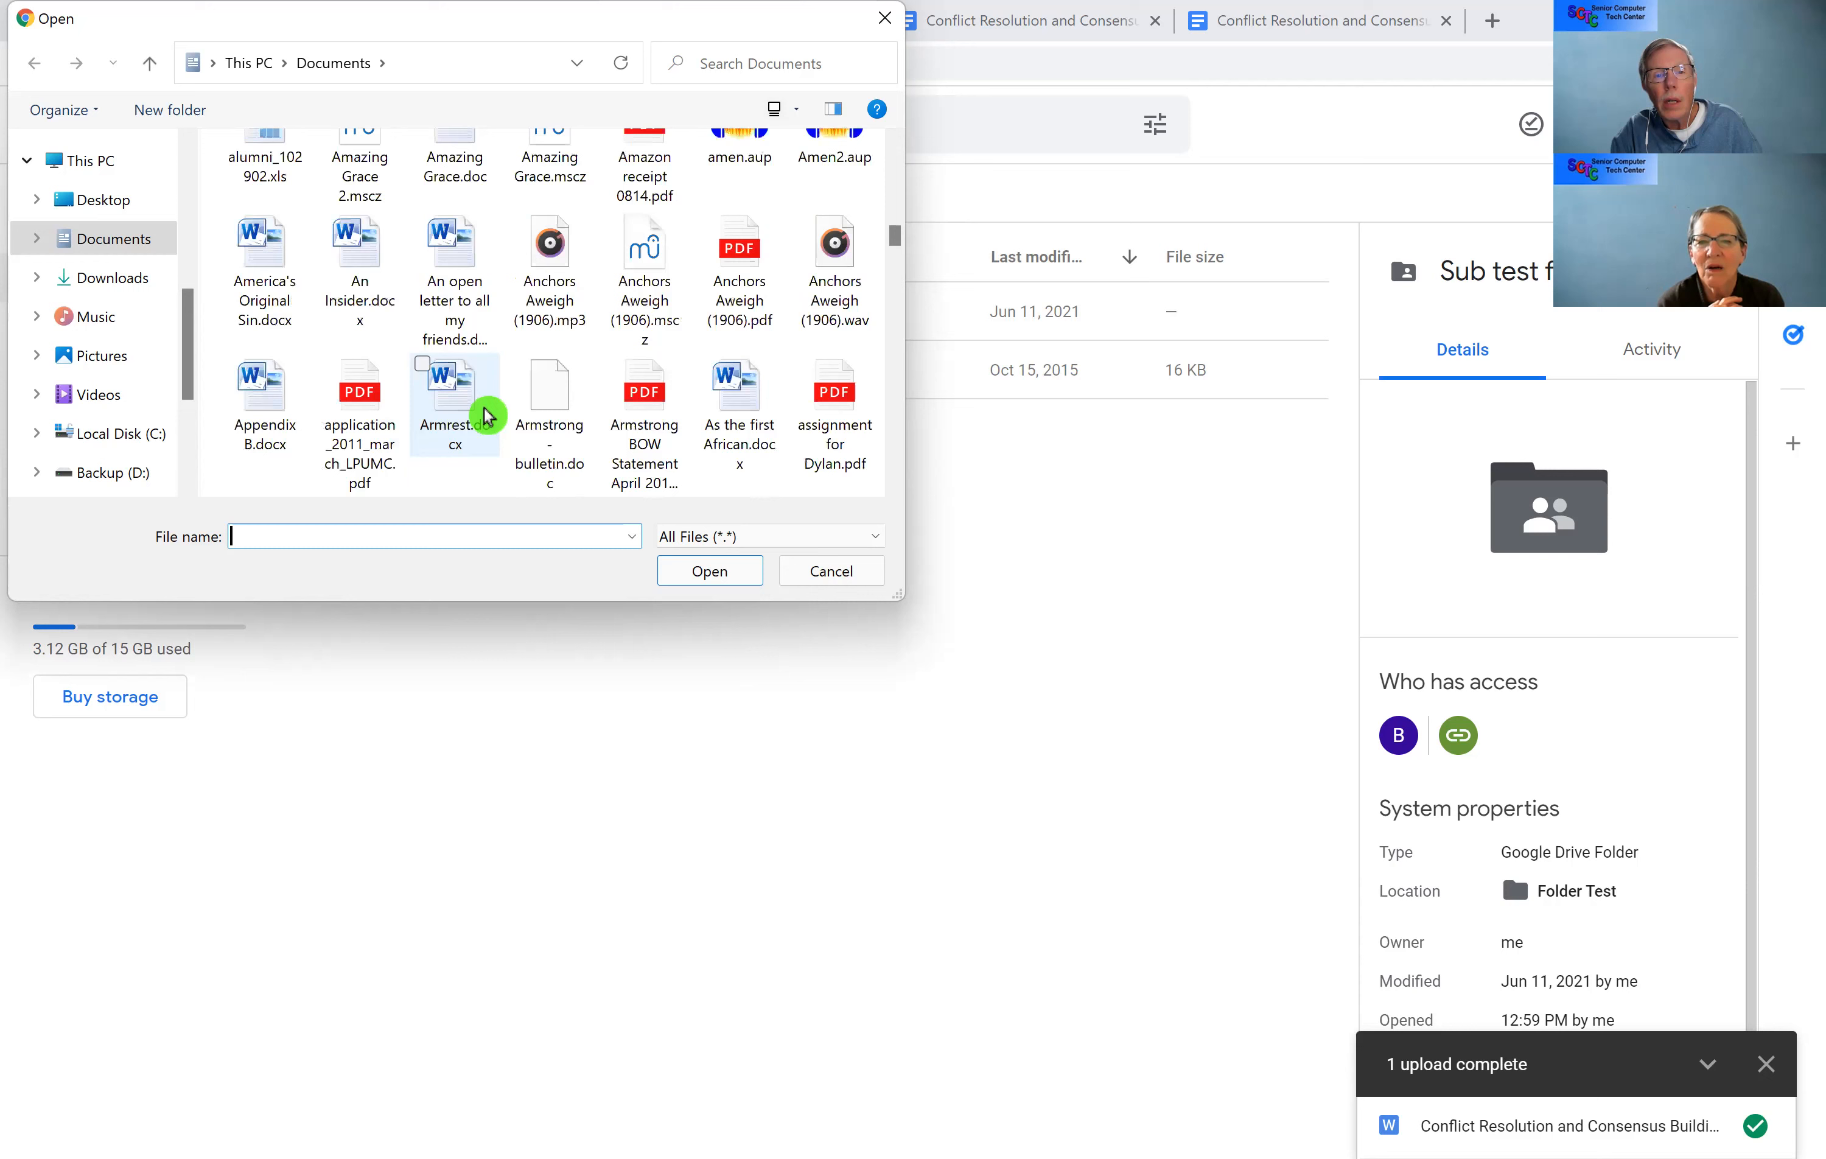
scroll(487, 416, down, 3)
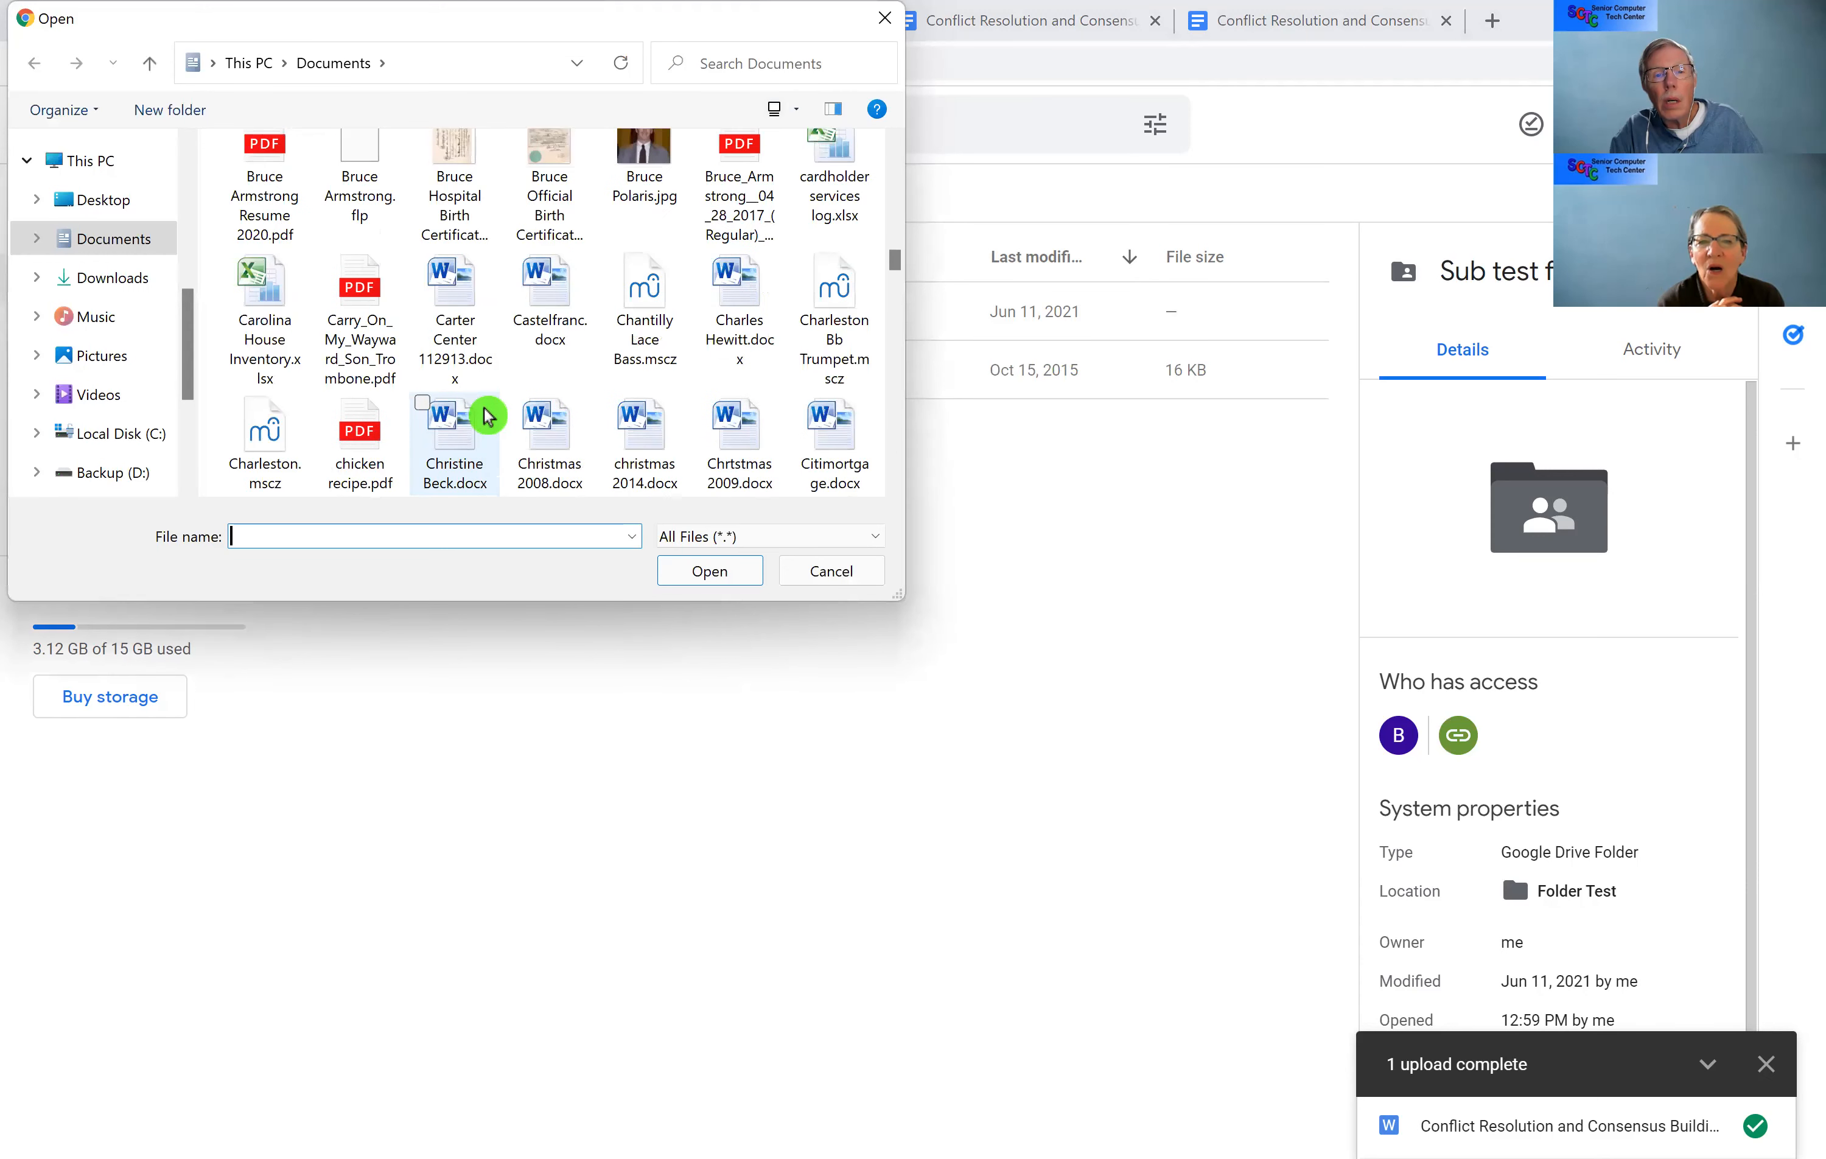
scroll(487, 416, down, 3)
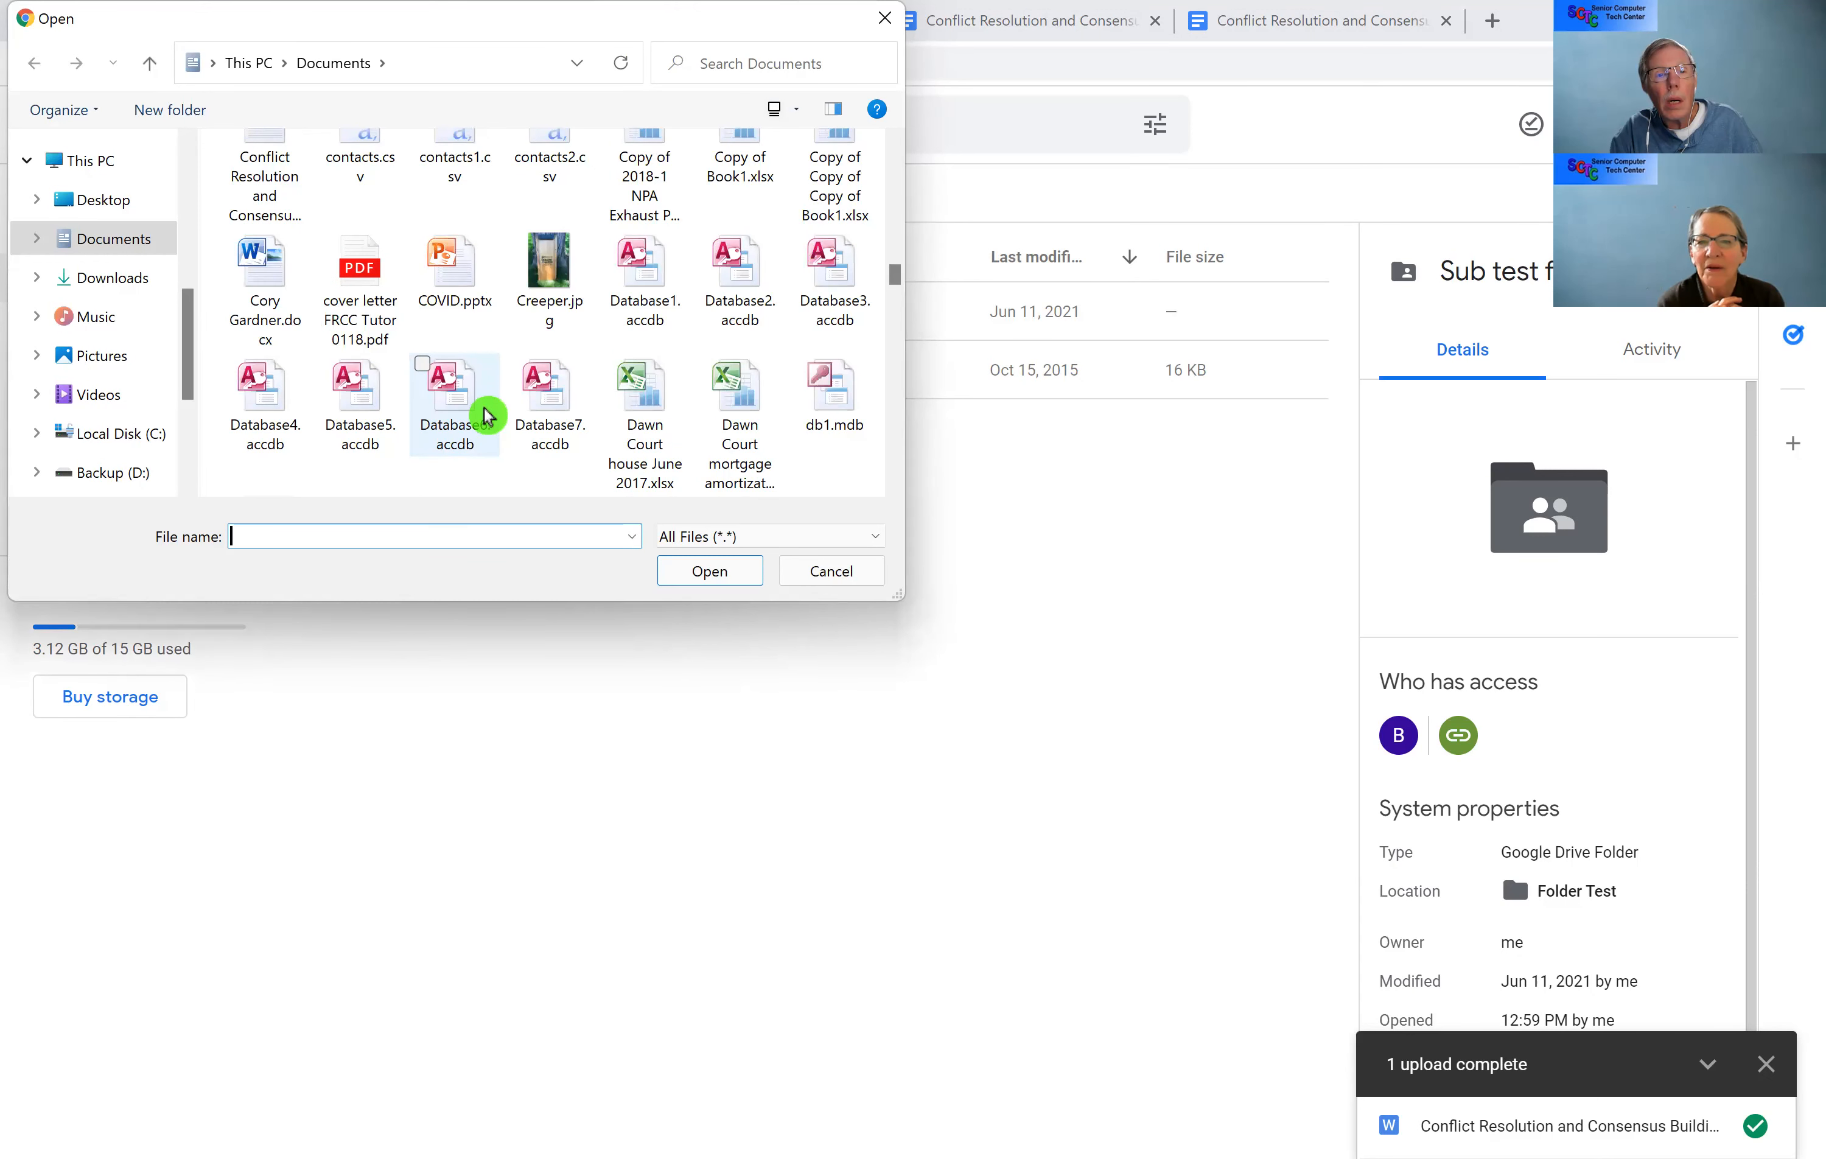
scroll(487, 416, down, 3)
scroll(479, 405, up, 2)
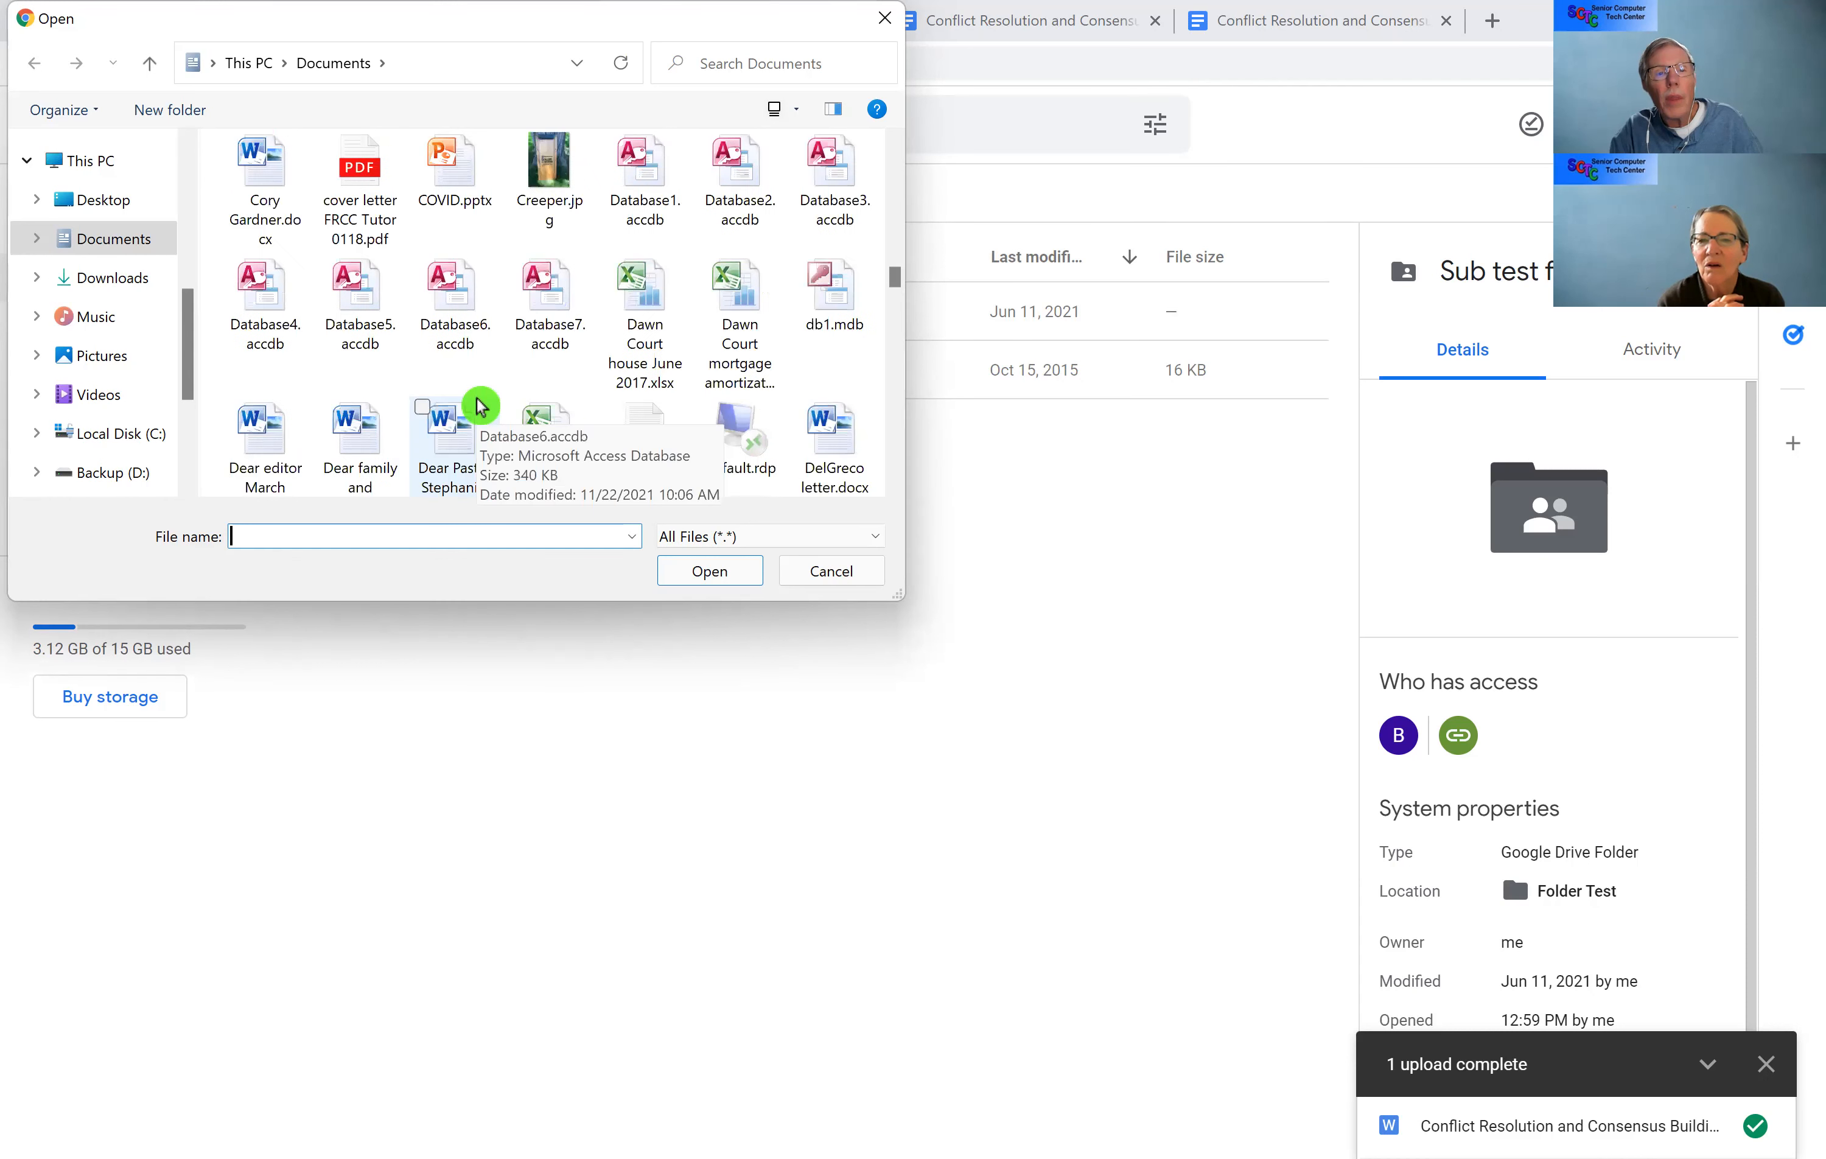
scroll(479, 402, up, 1)
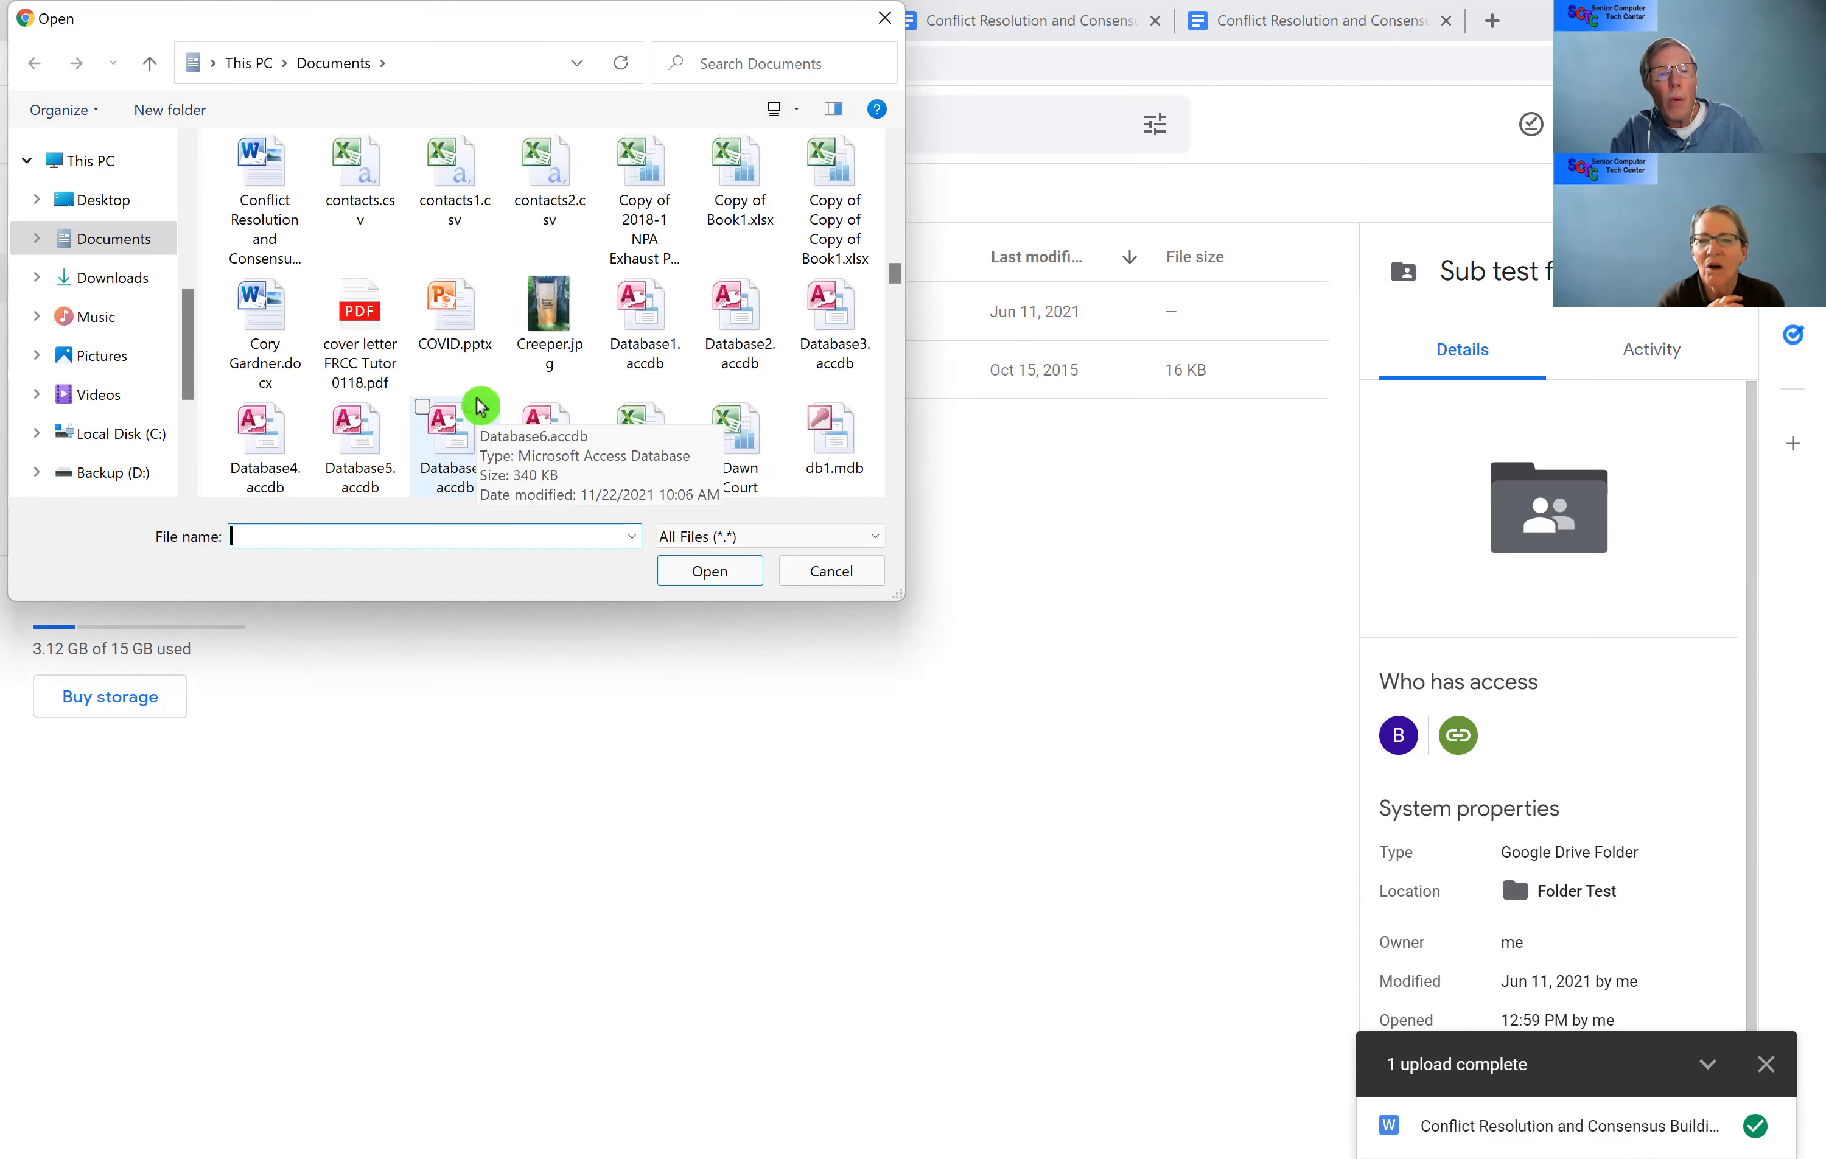
double_click(361, 310)
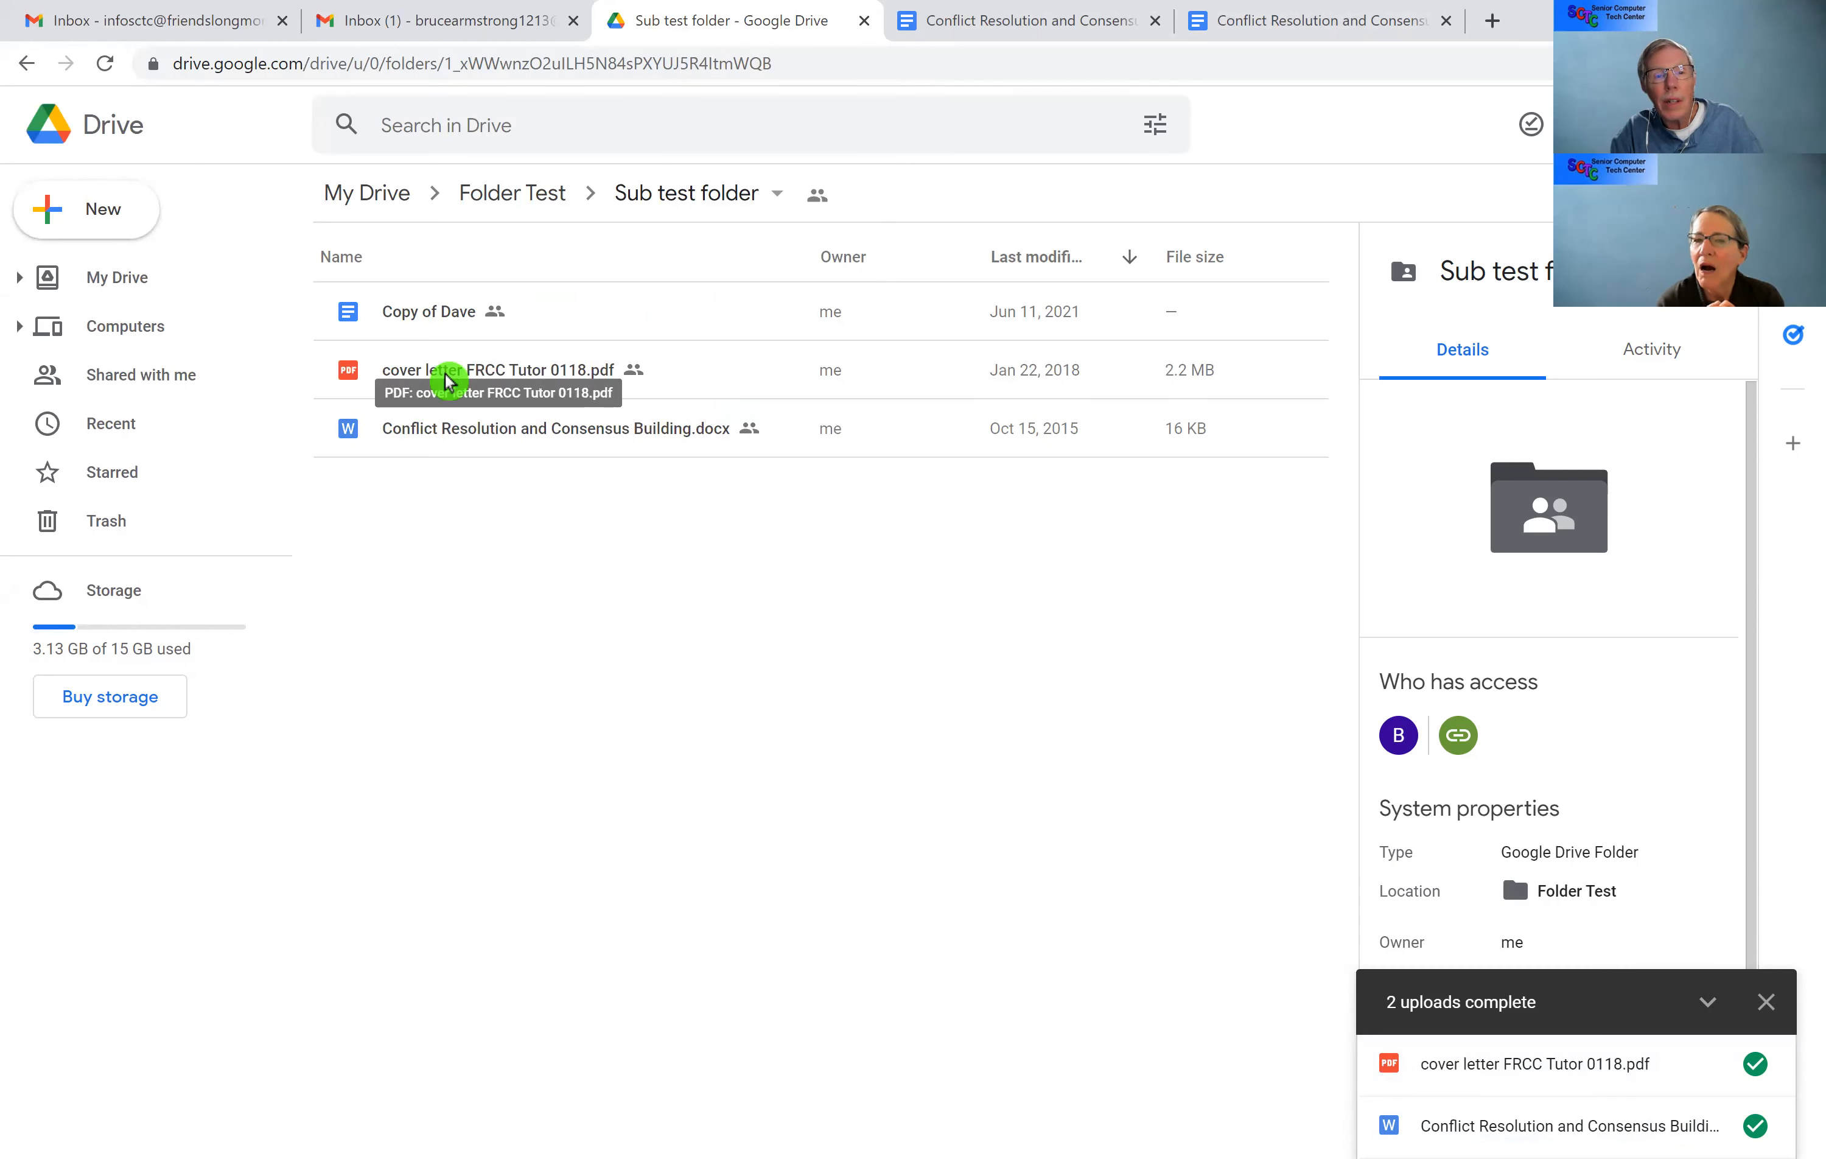
Step: Open cover letter FRCC Tutor 0118.pdf with Google Docs and look over the converted text
double_click(447, 381)
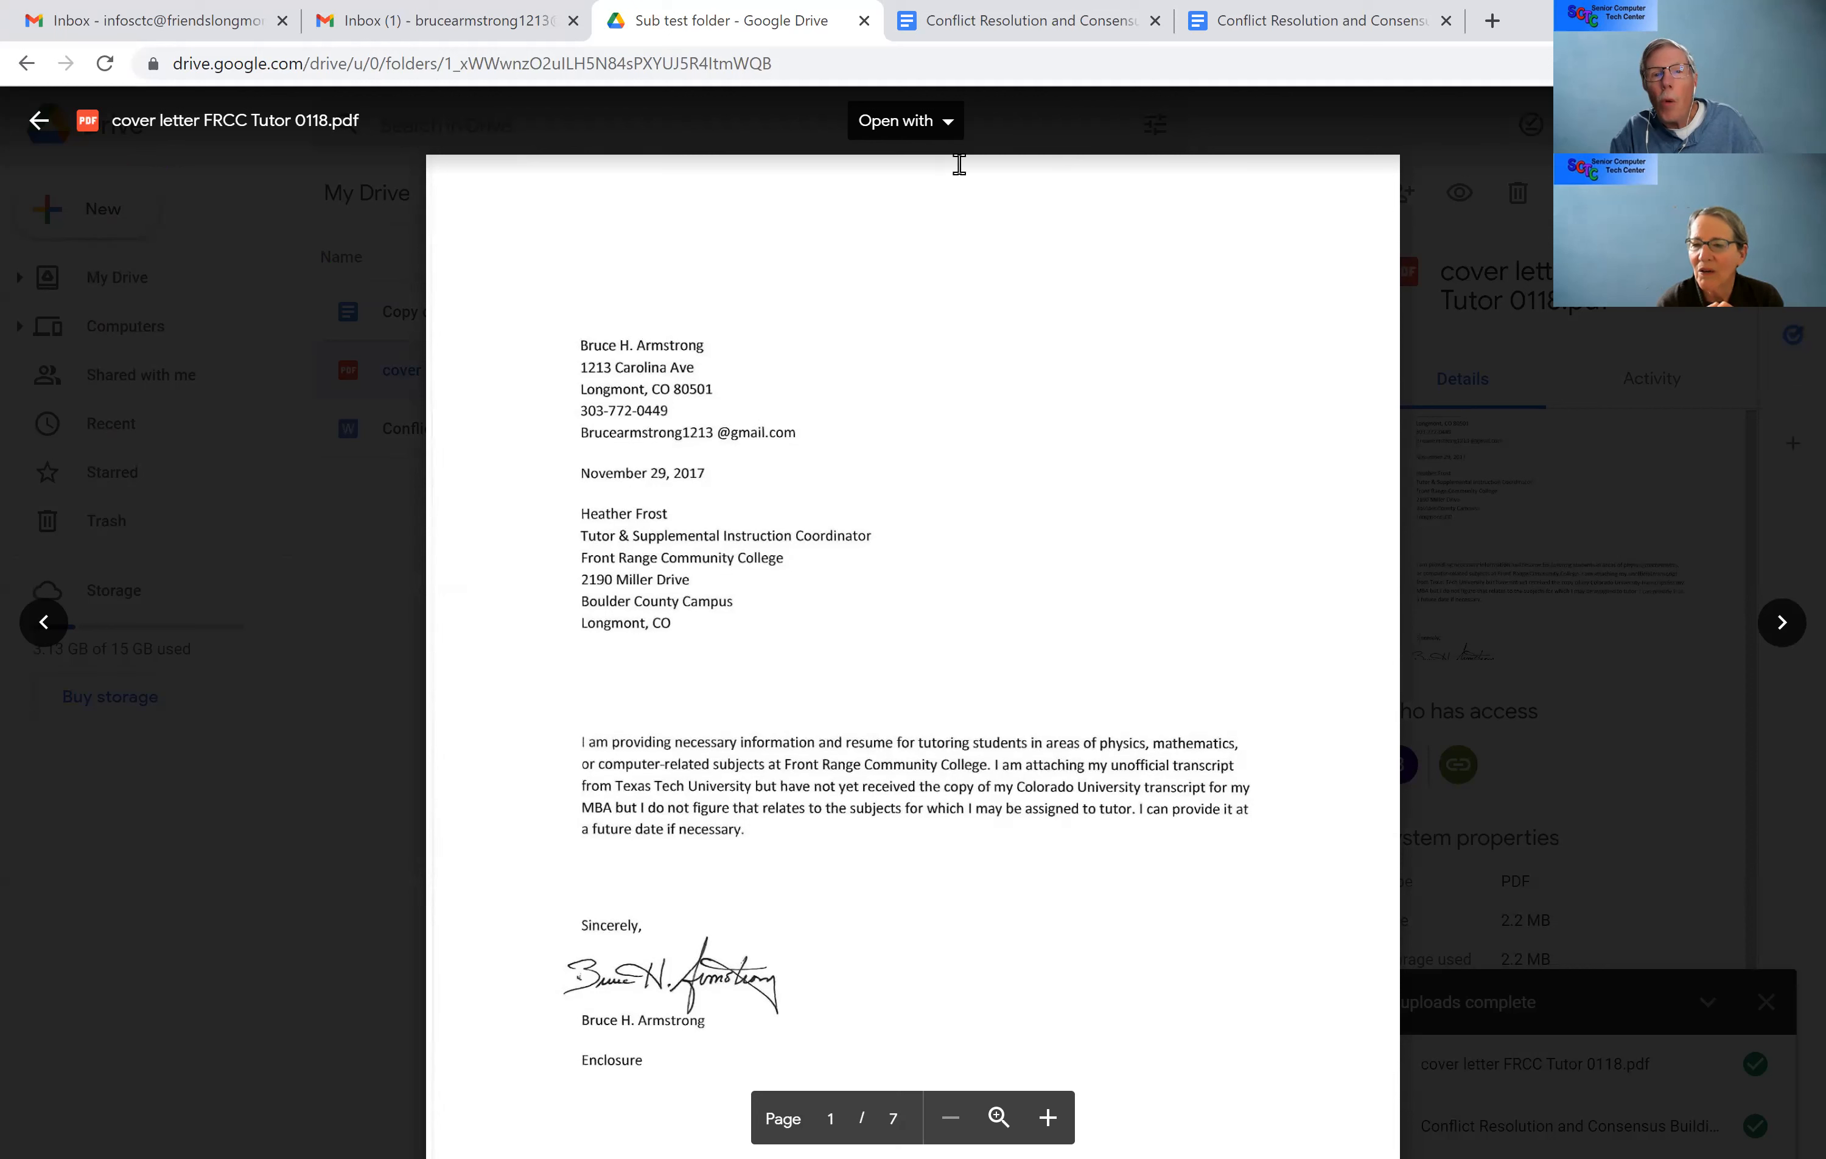
click(947, 123)
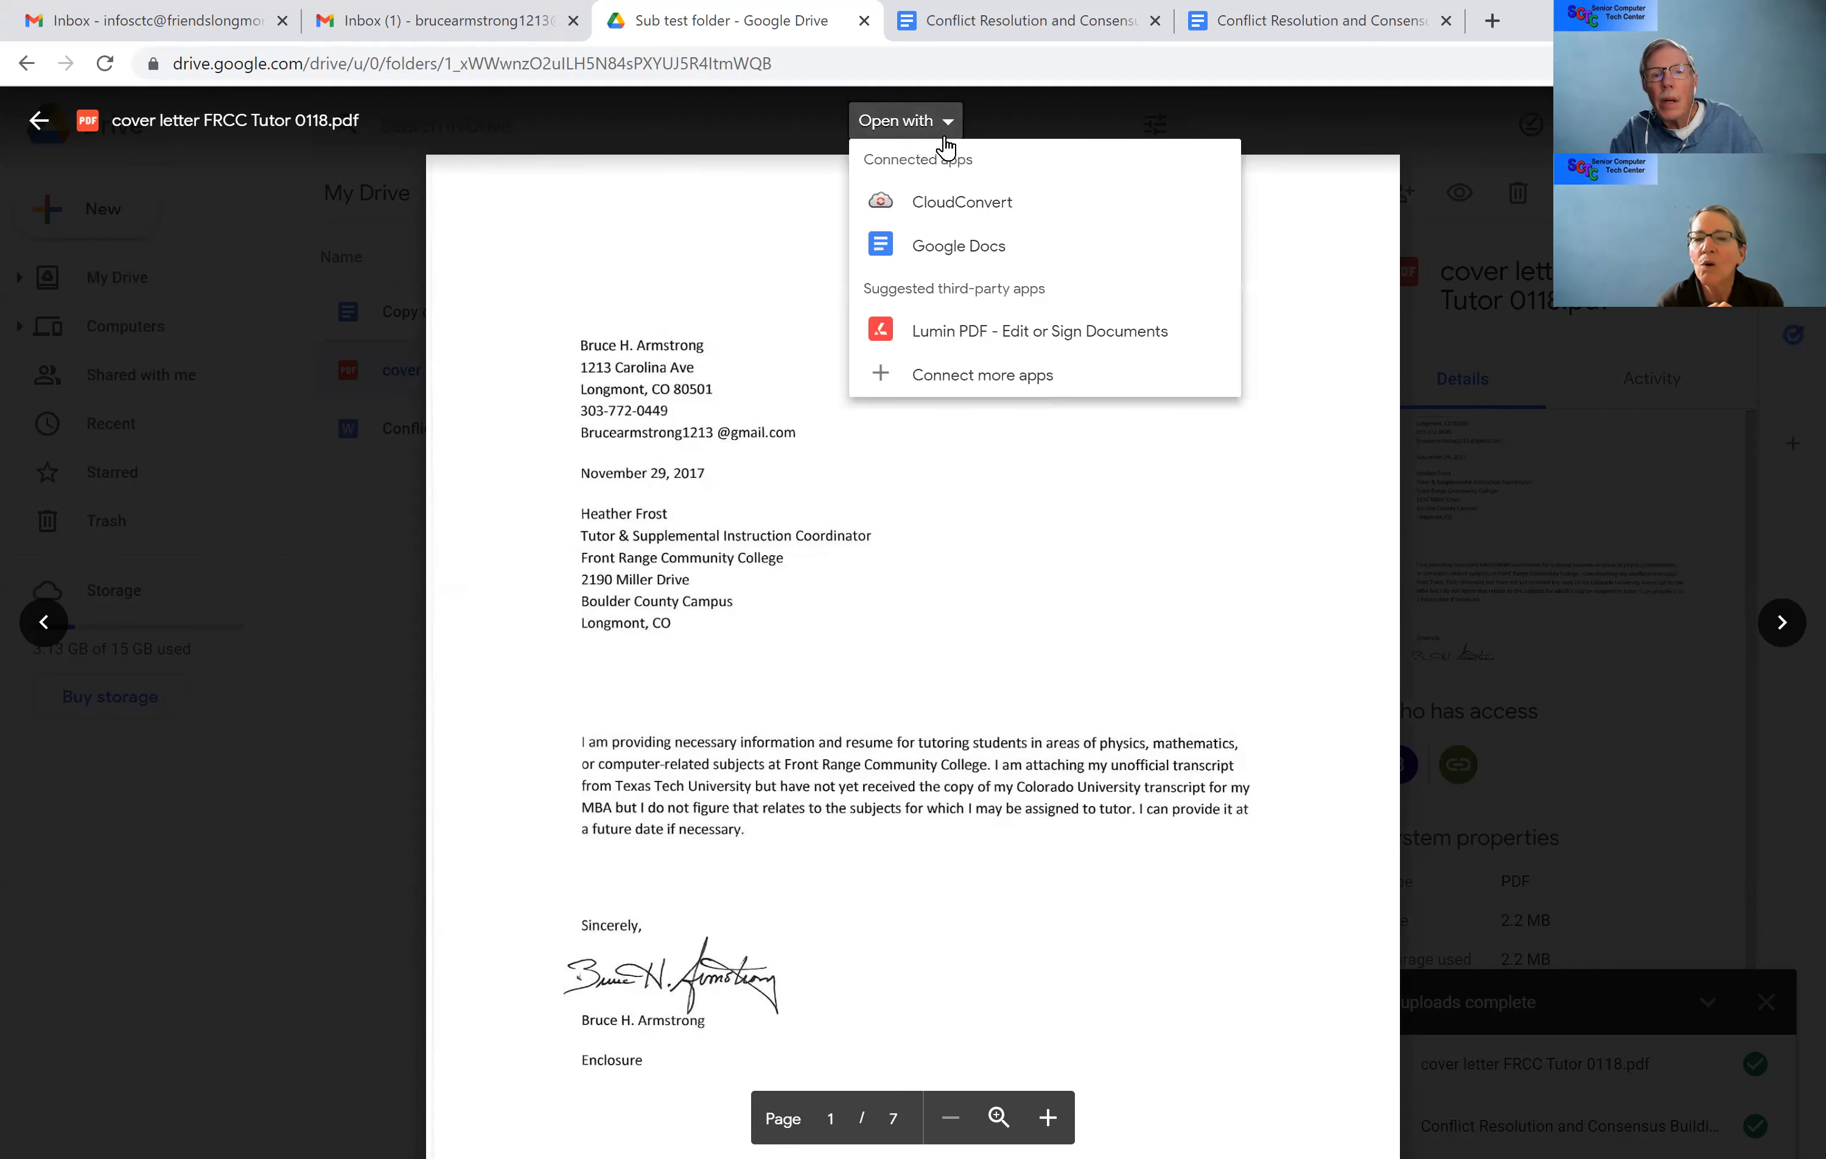
click(932, 251)
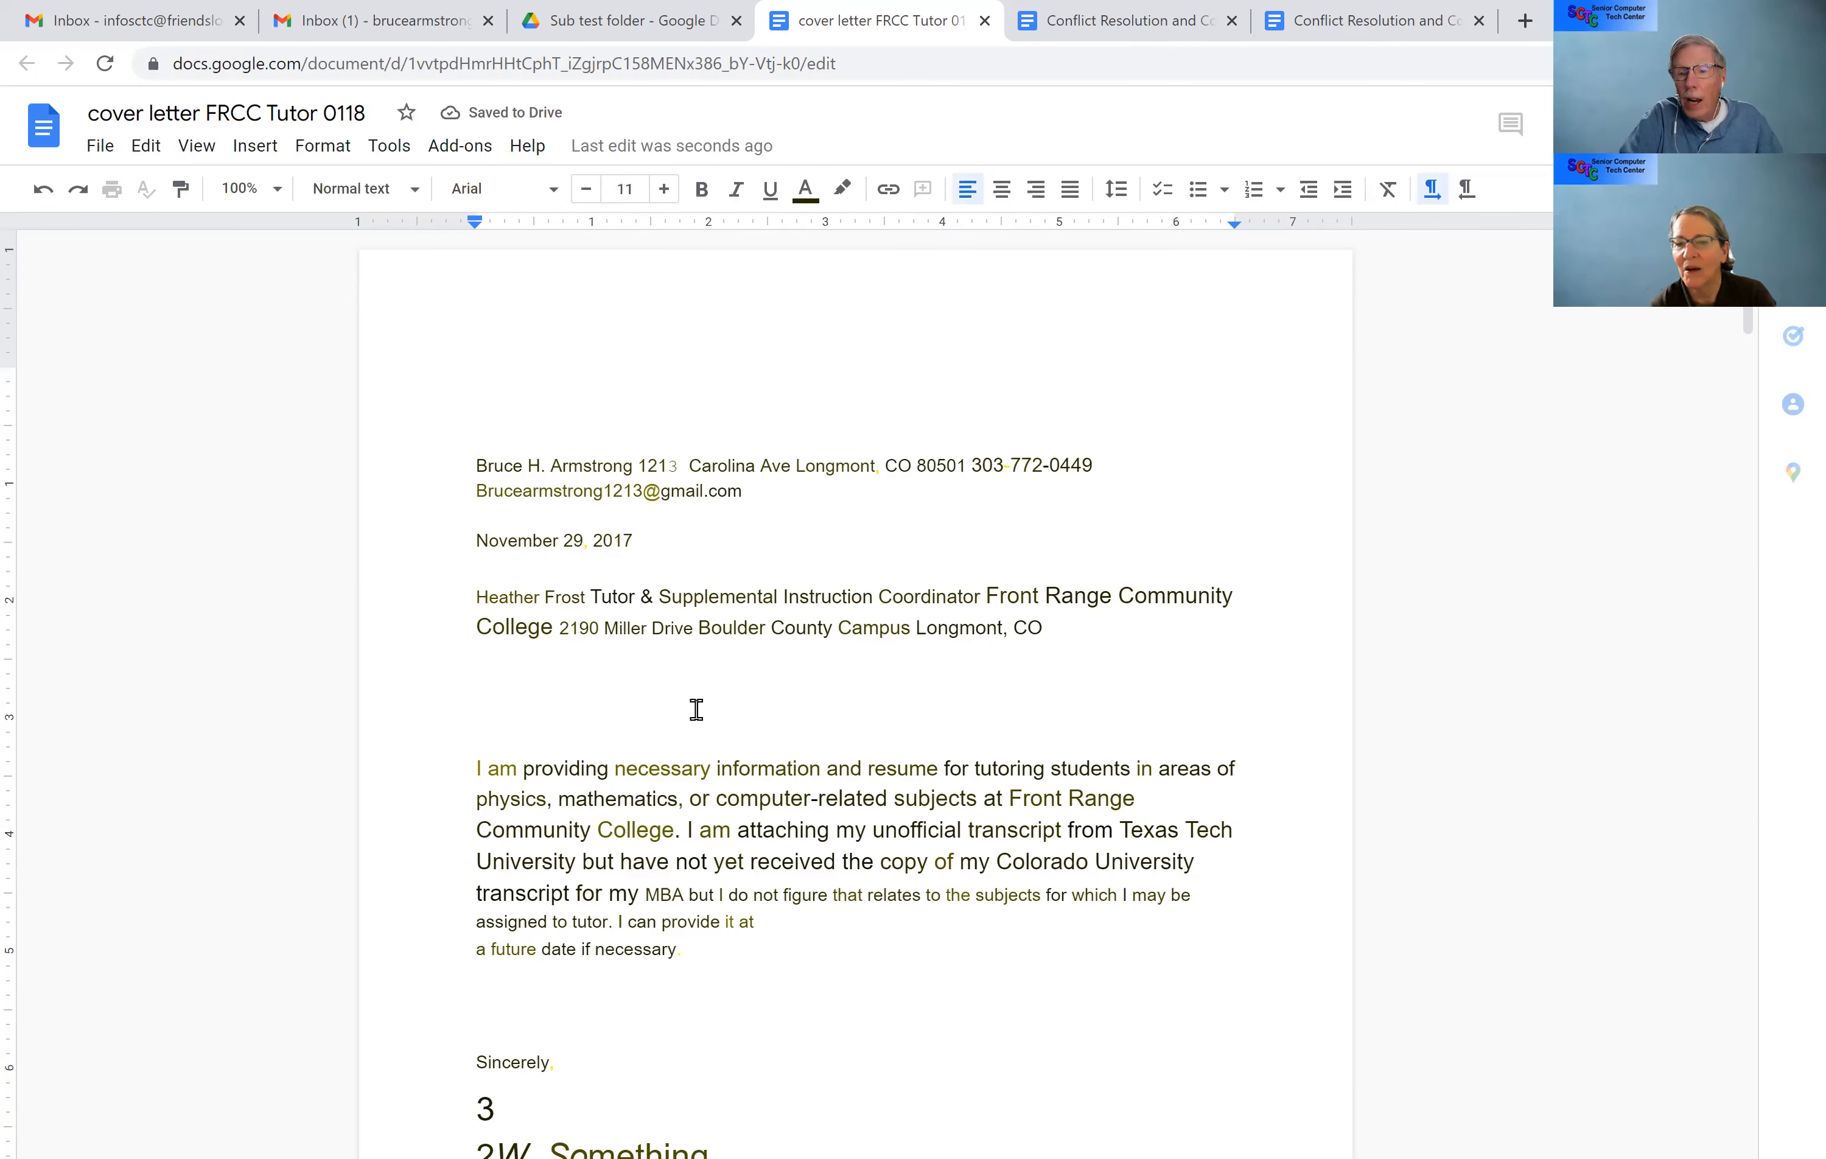
scroll(696, 709, down, 3)
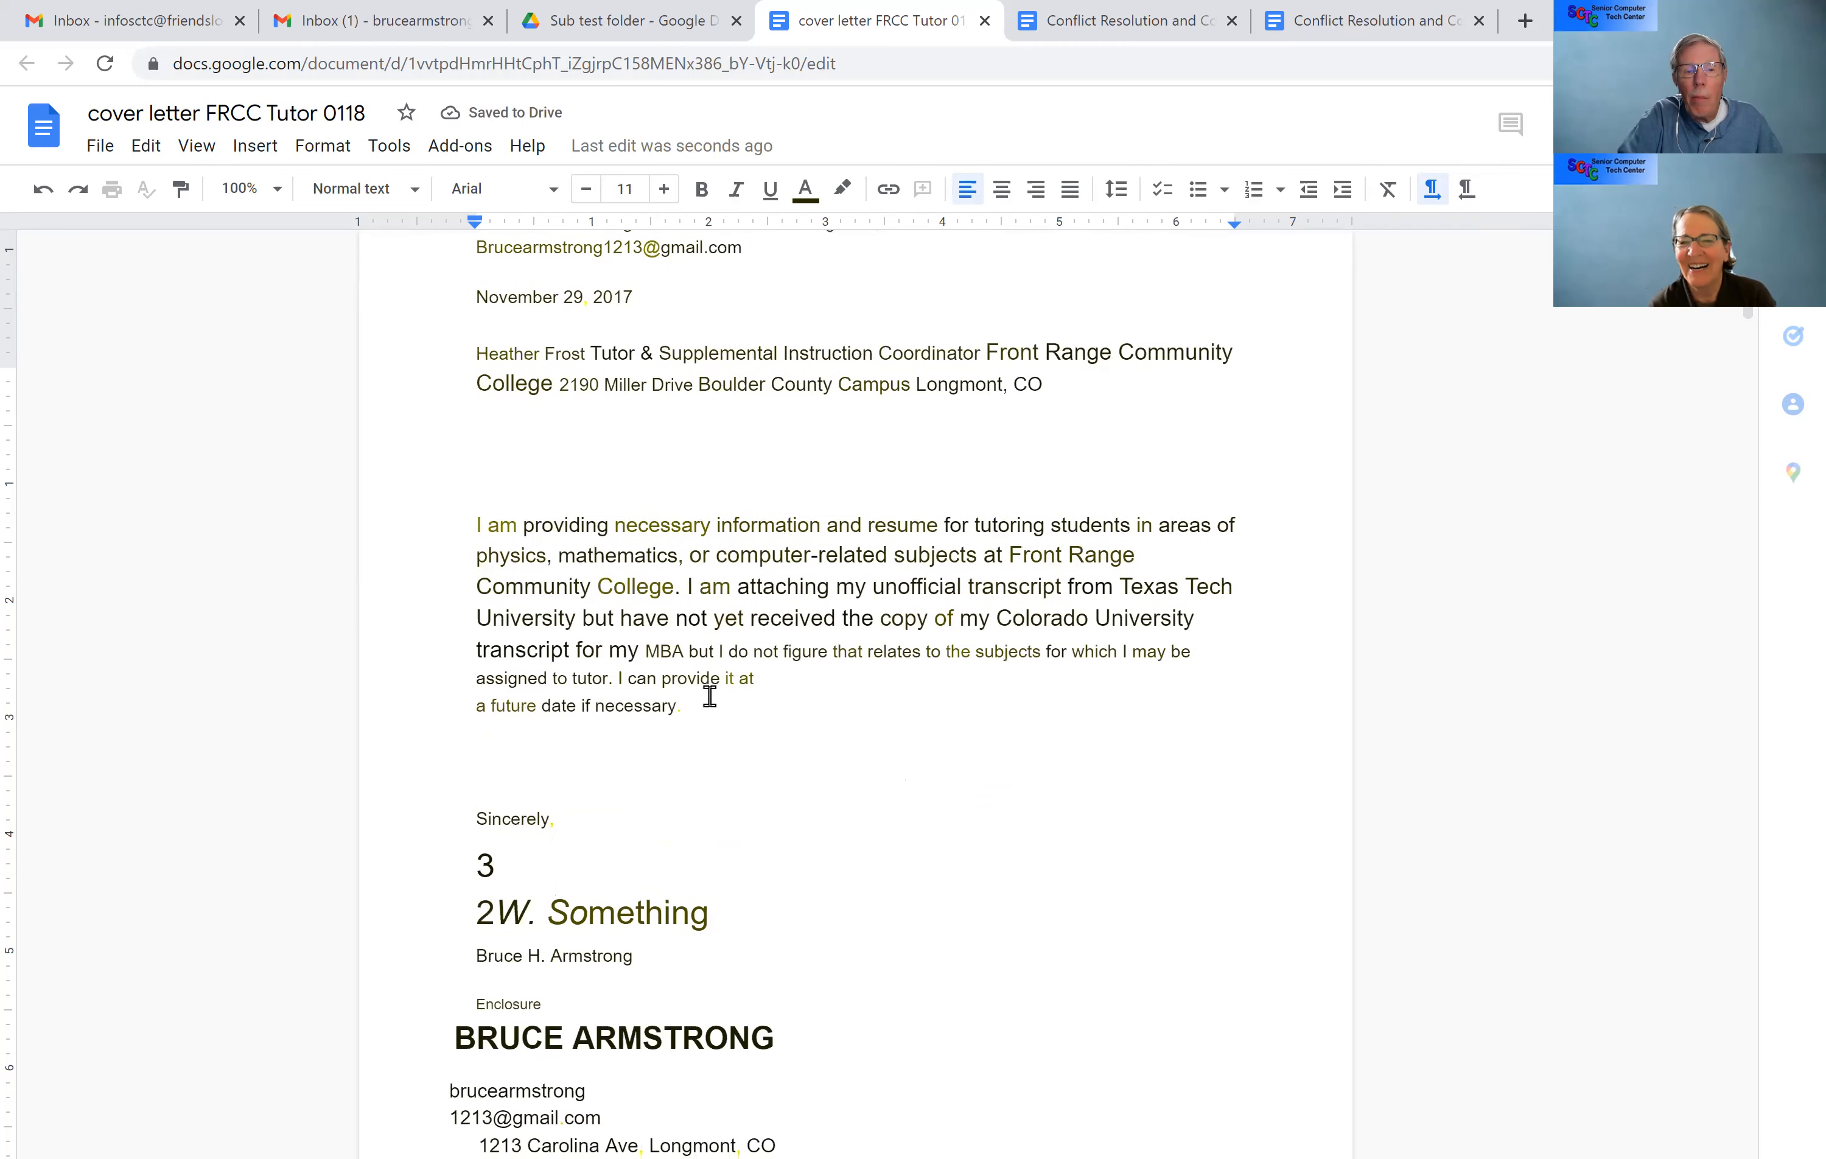
Step: Examine the rest of the converted cover letter FRCC Tutor 0118 text, and close both the document and the PDF preview
scroll(709, 698, down, 5)
scroll(706, 712, down, 6)
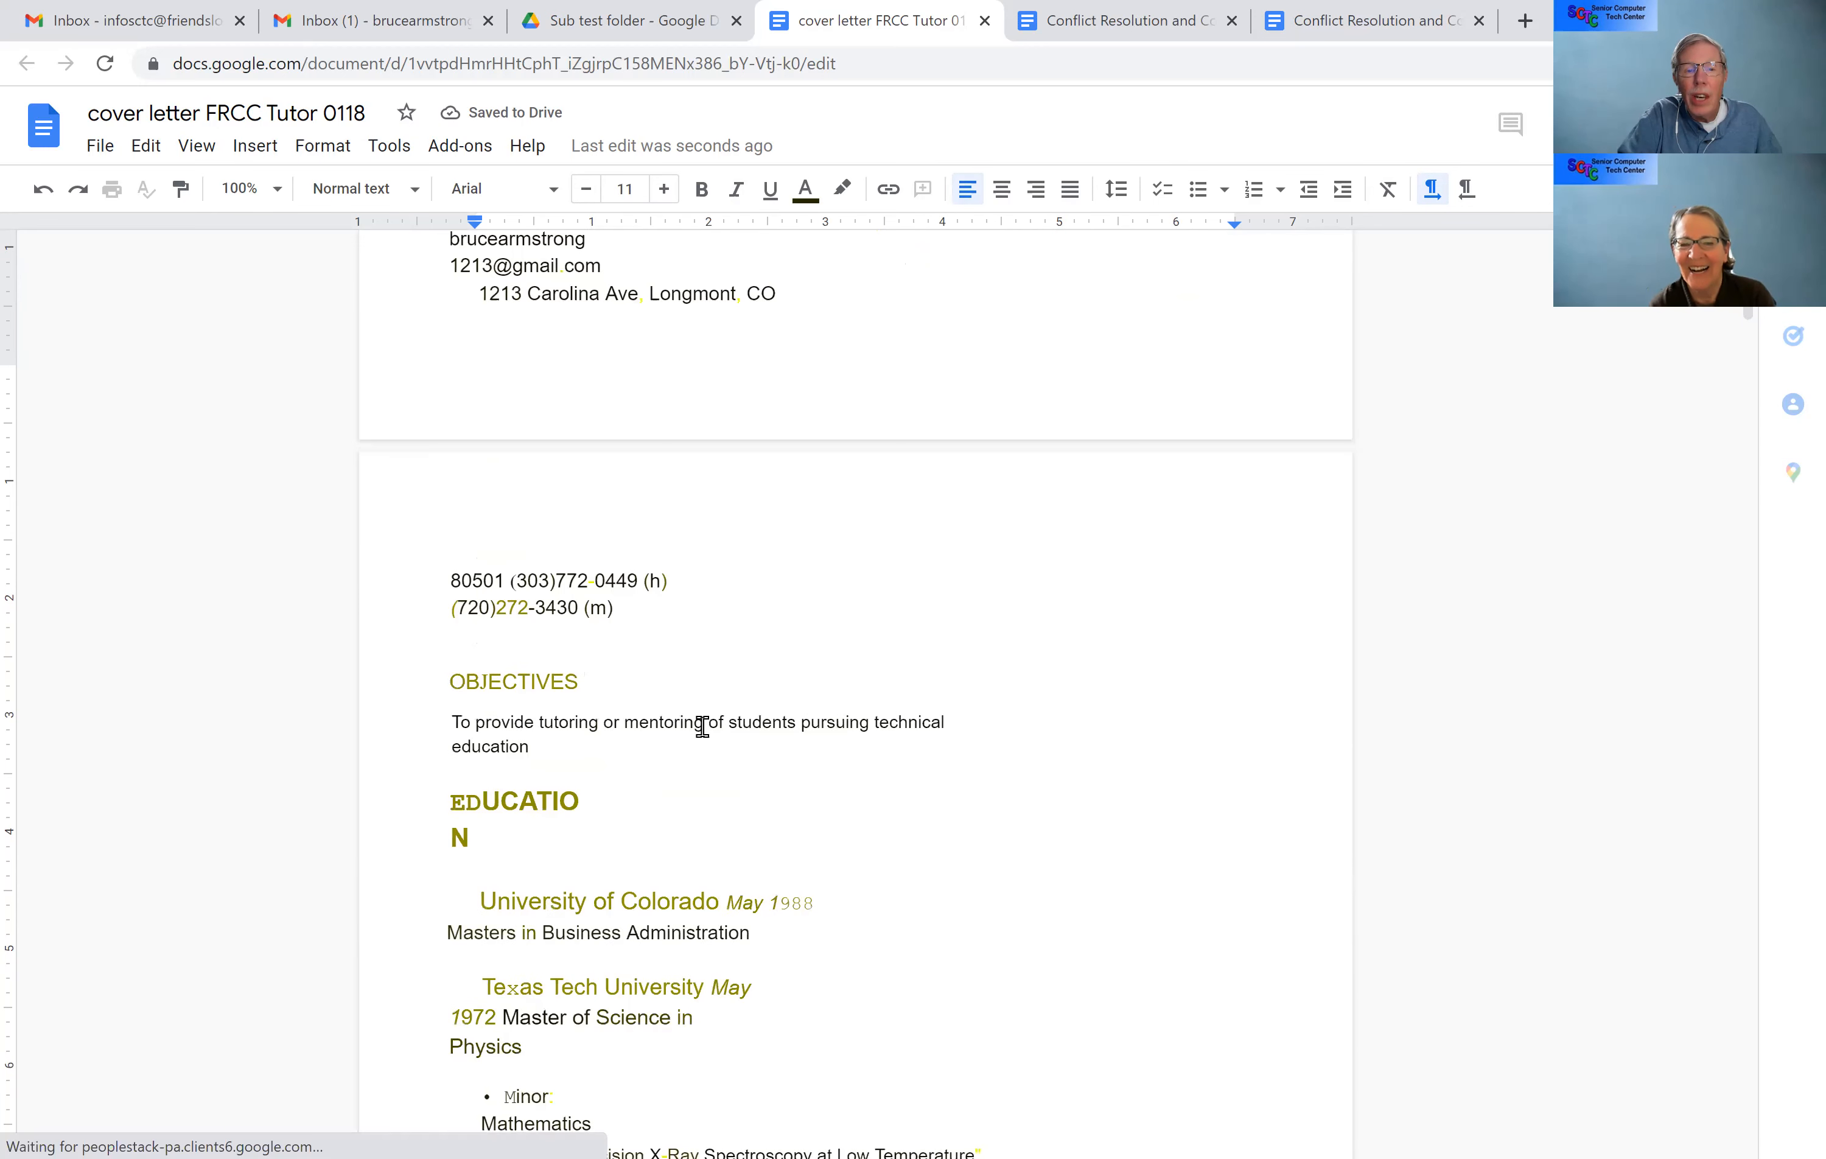
scroll(702, 727, down, 6)
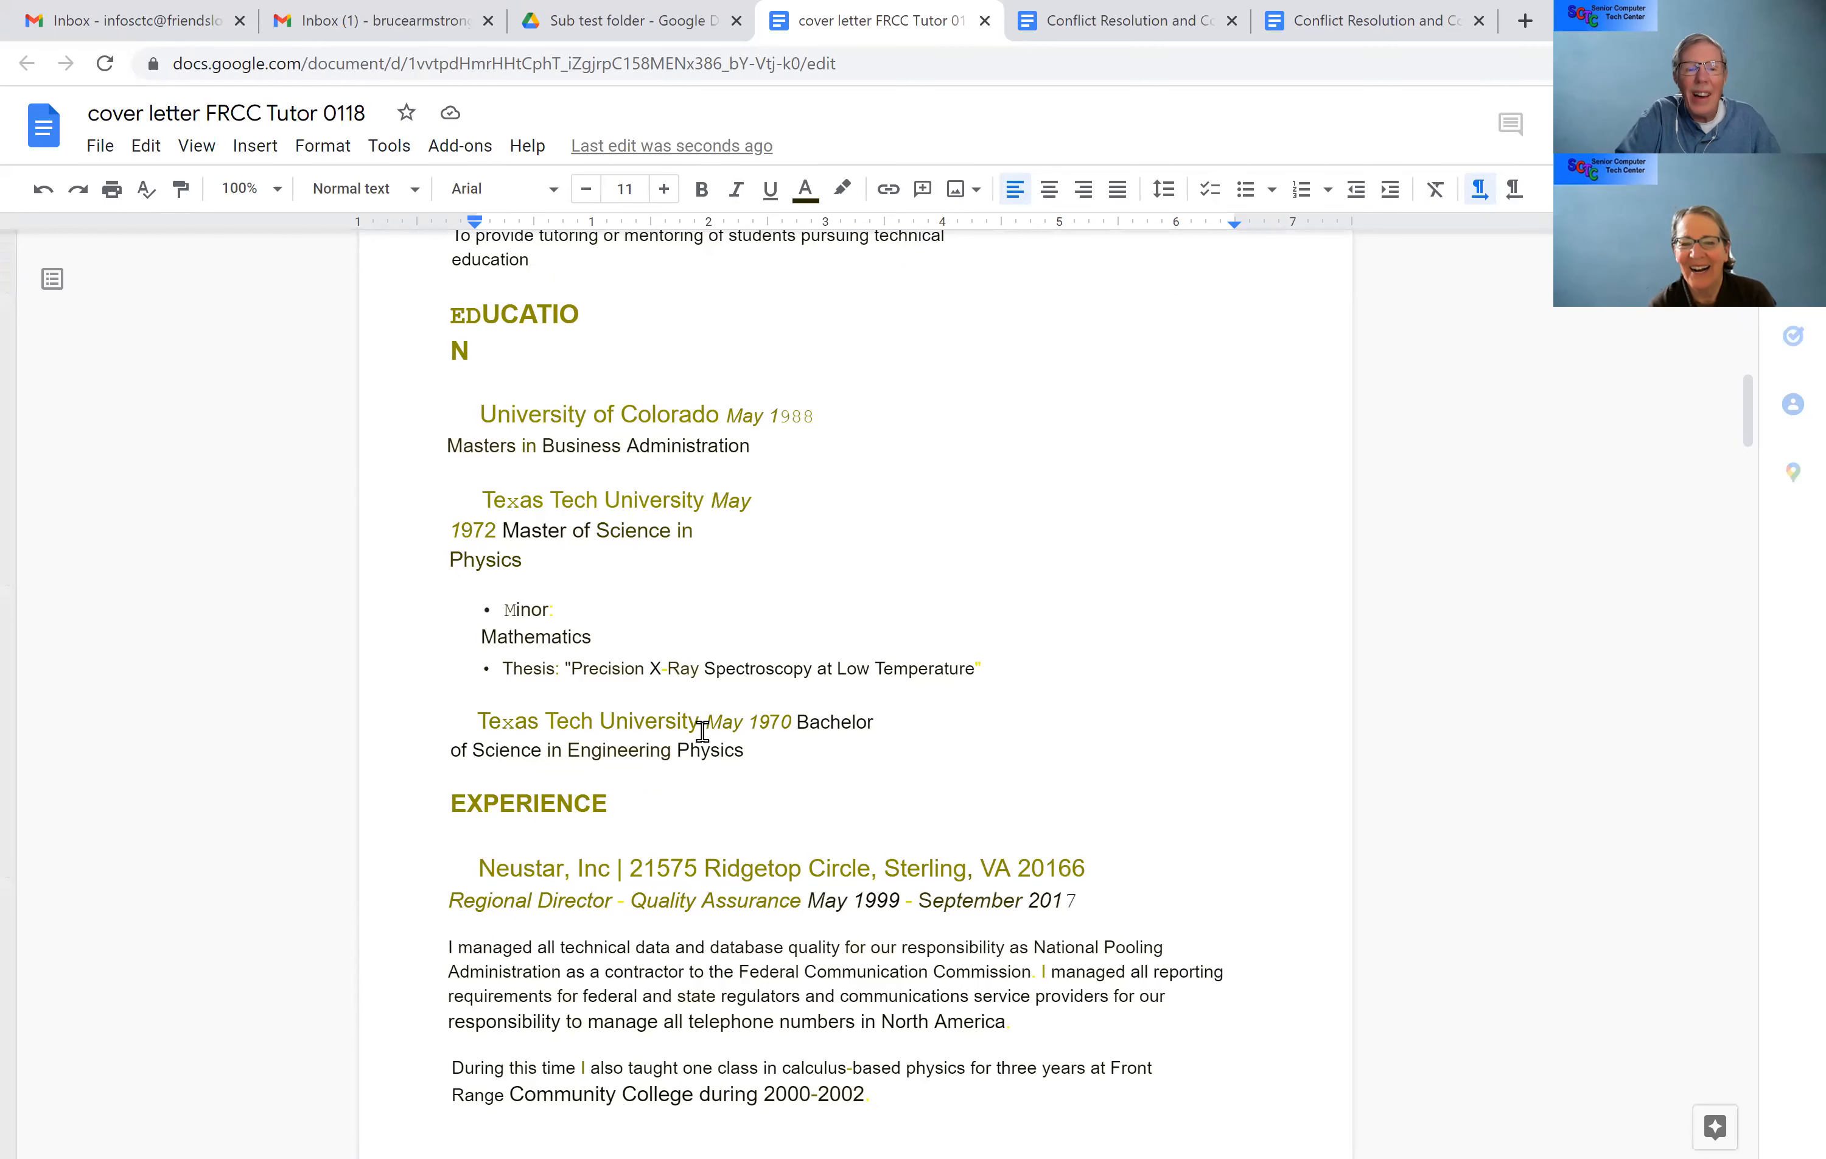
scroll(702, 732, up, 20)
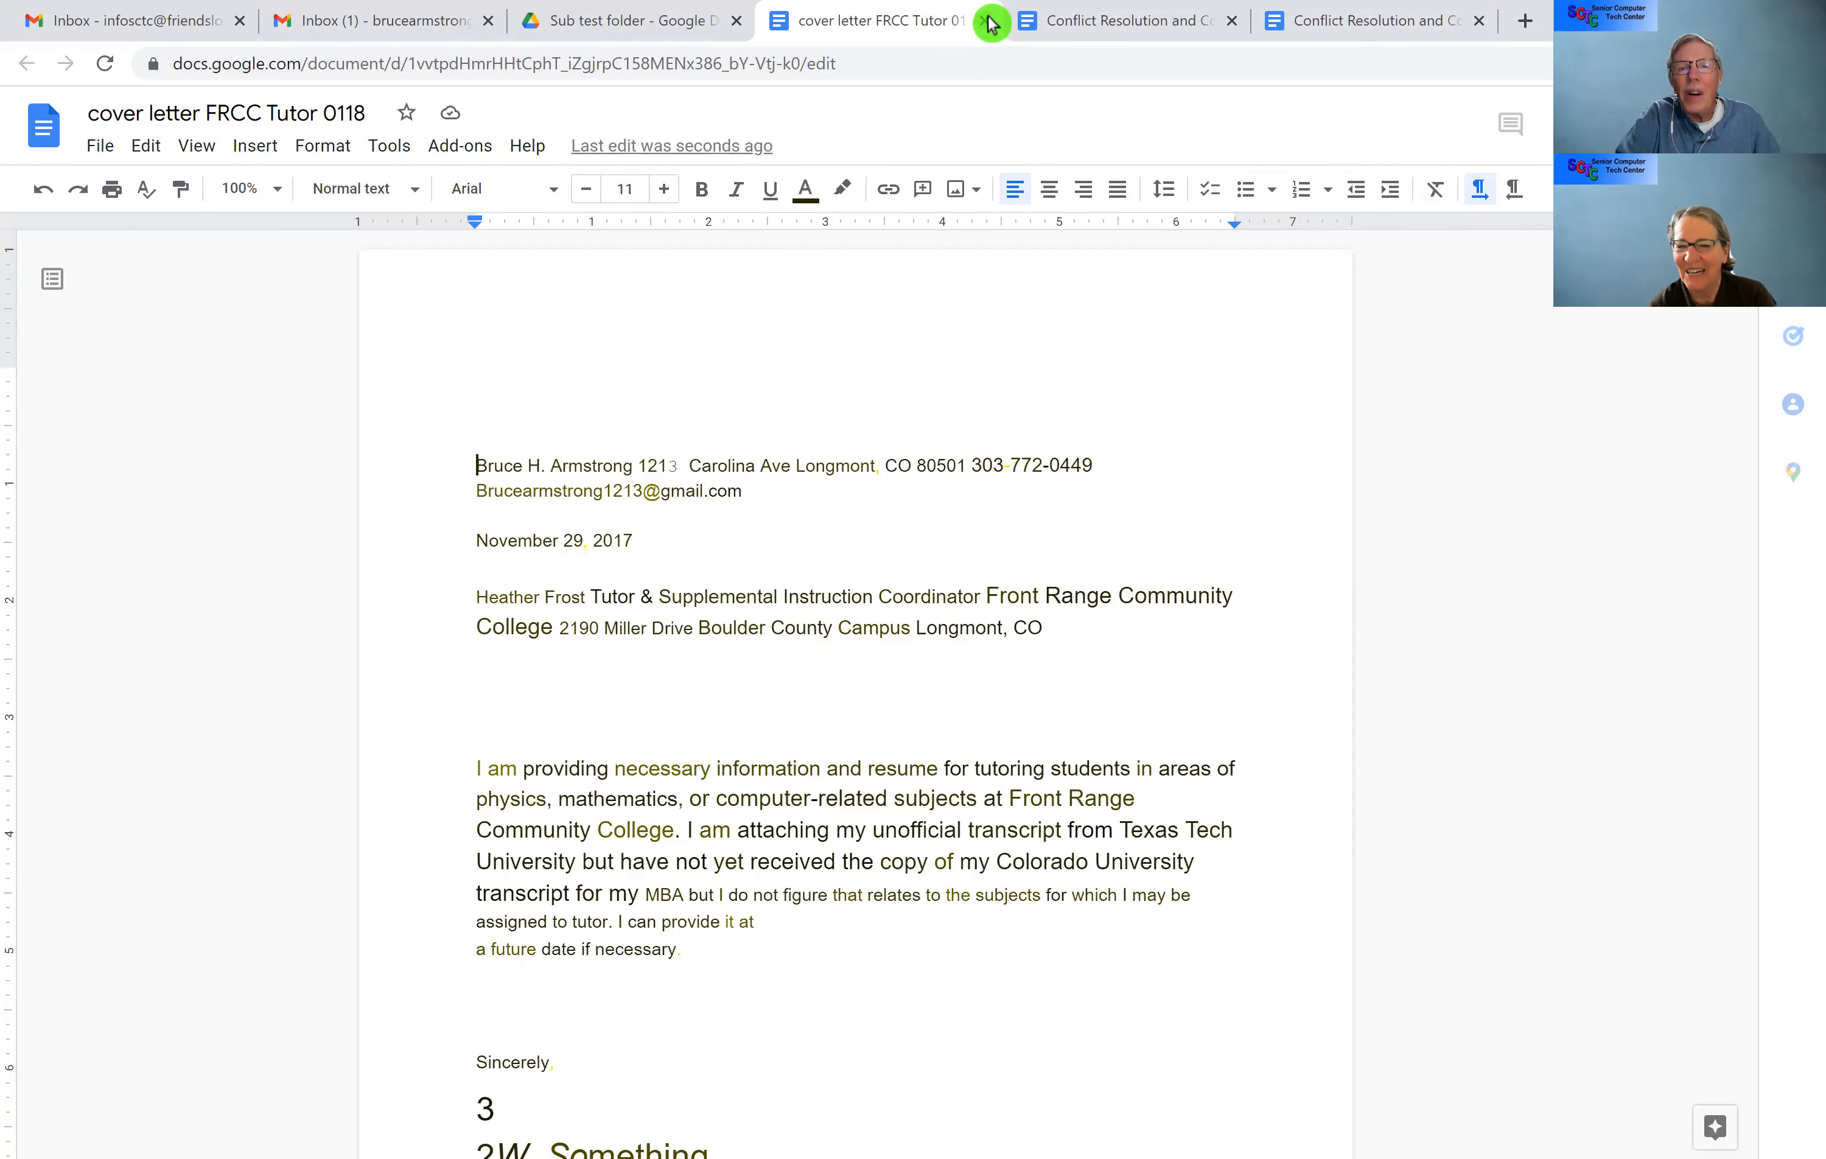
click(100, 582)
key(ctrl+w)
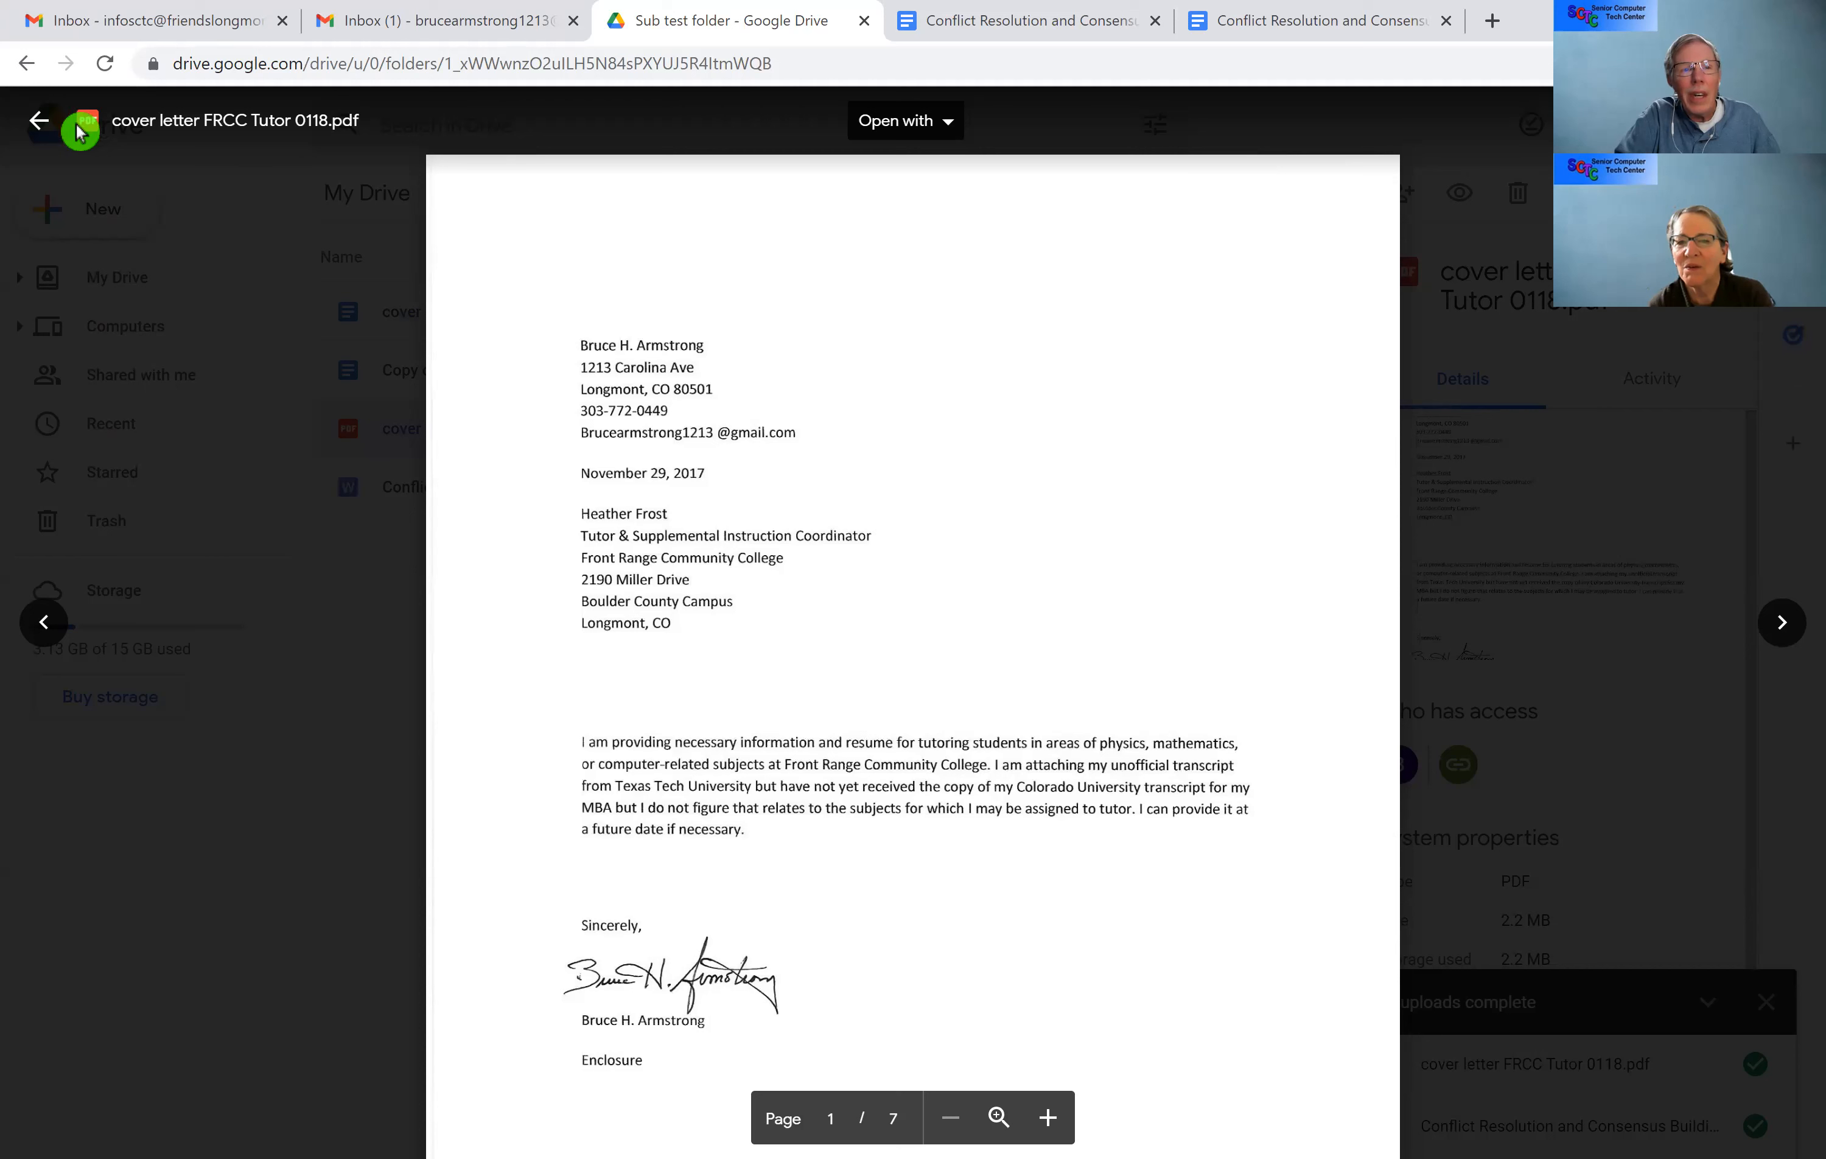
click(38, 120)
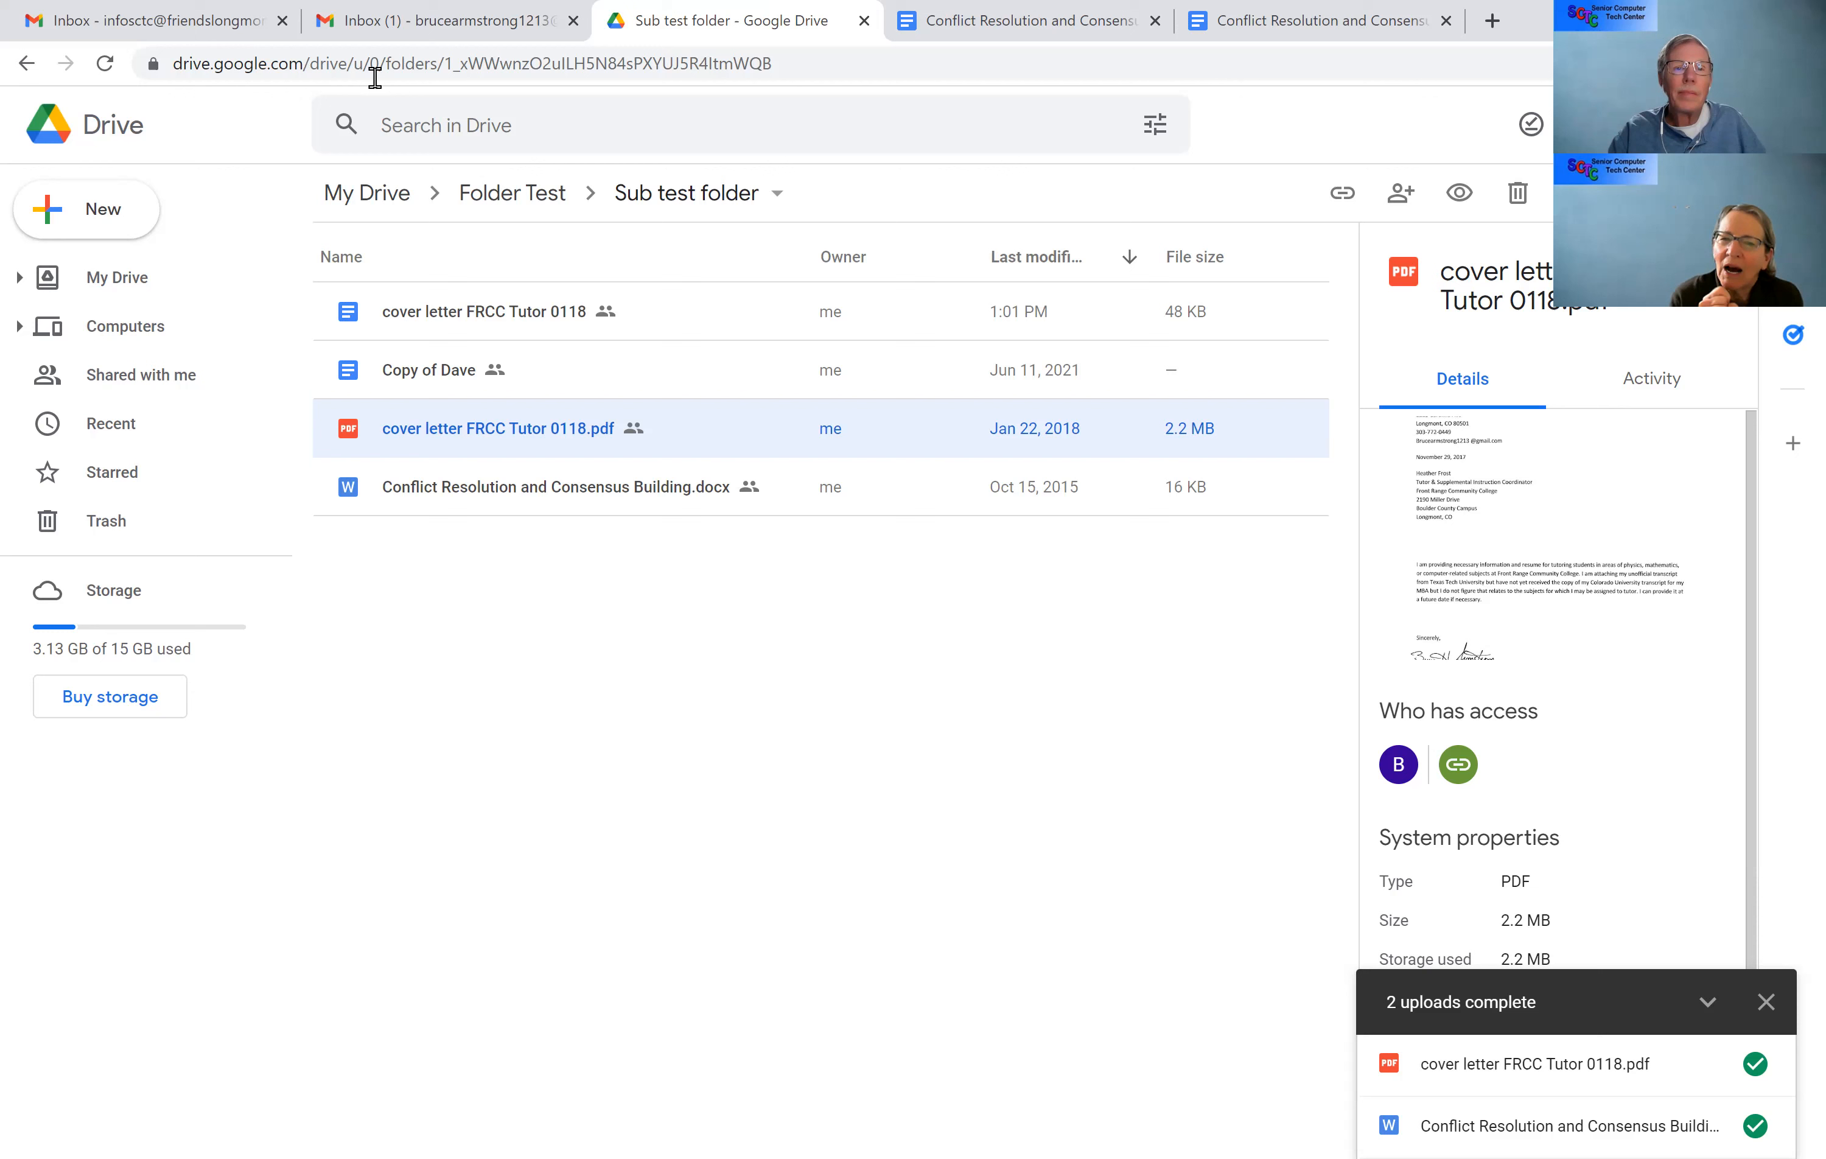
Step: Return to Folder Test and view the options for creating or uploading items without choosing one
click(525, 203)
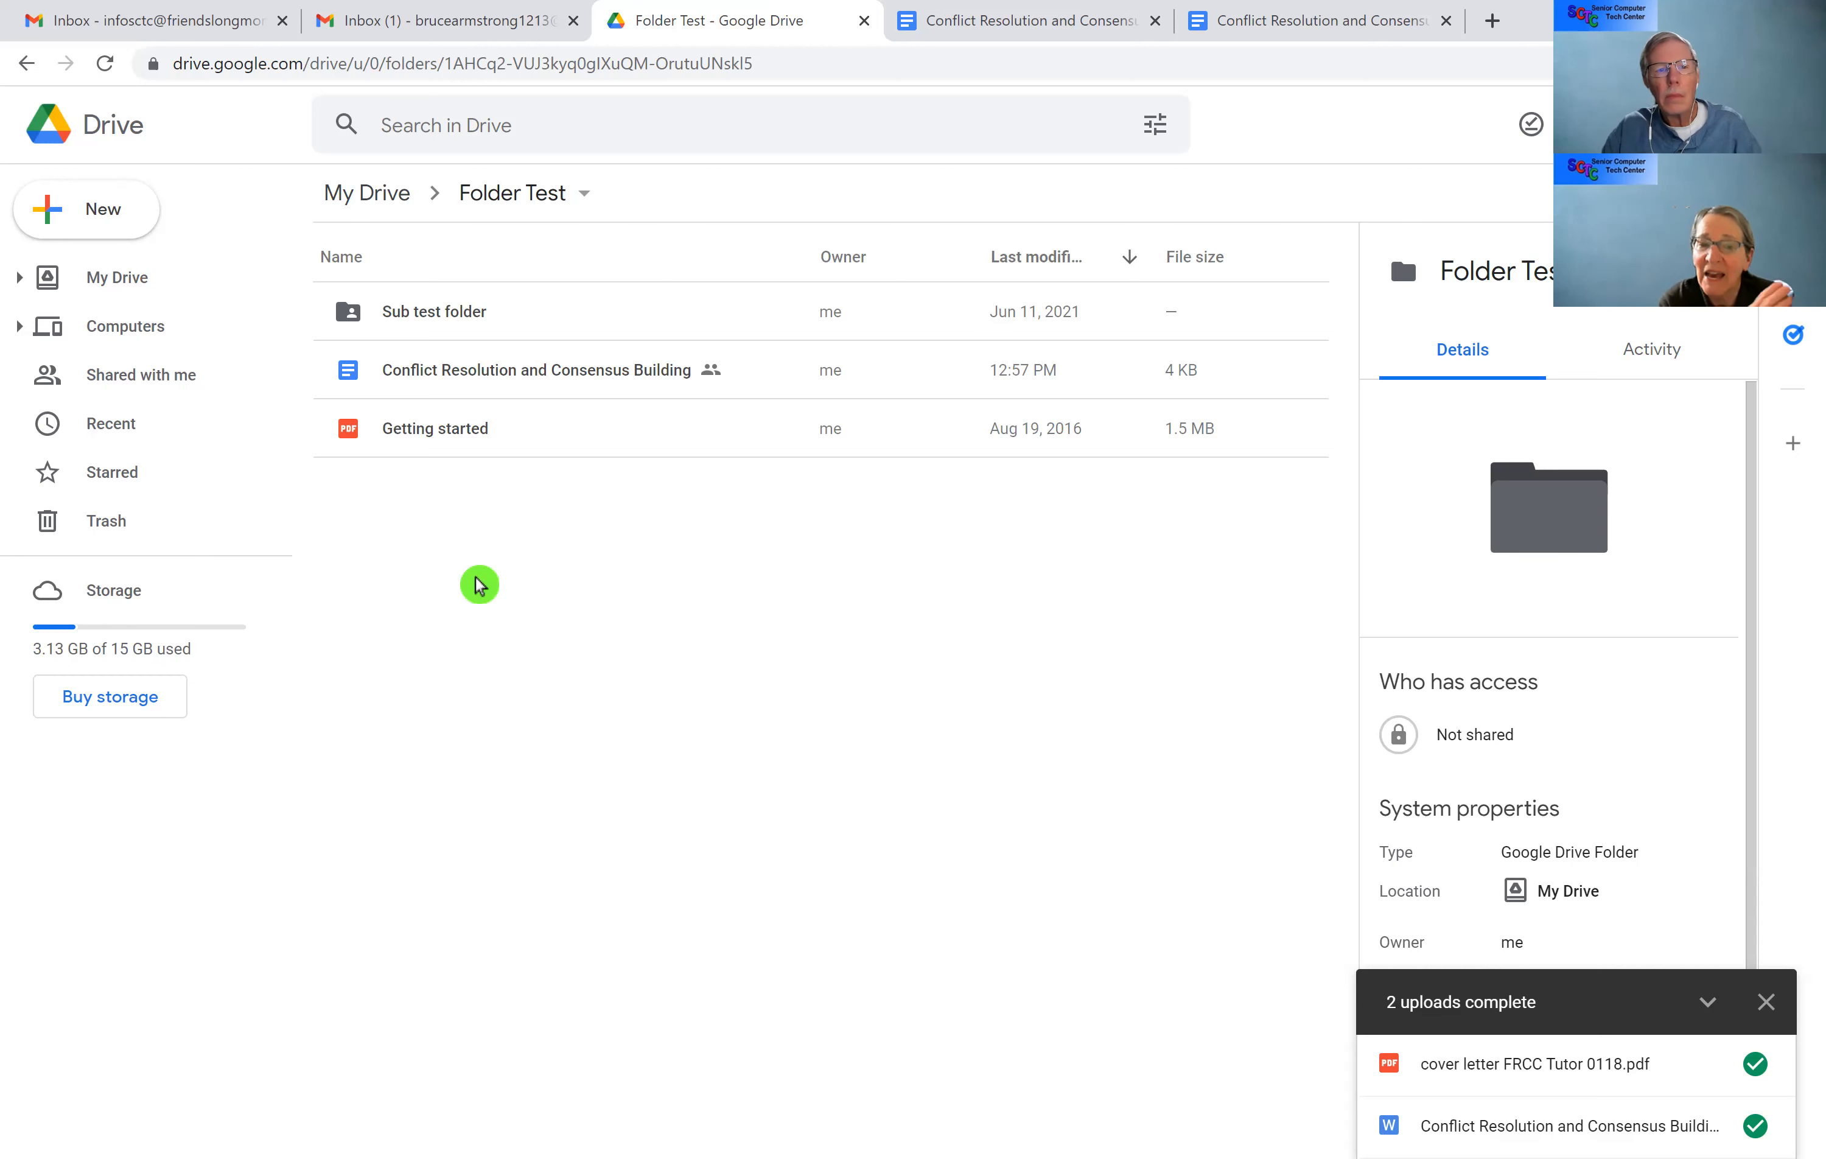
click(83, 223)
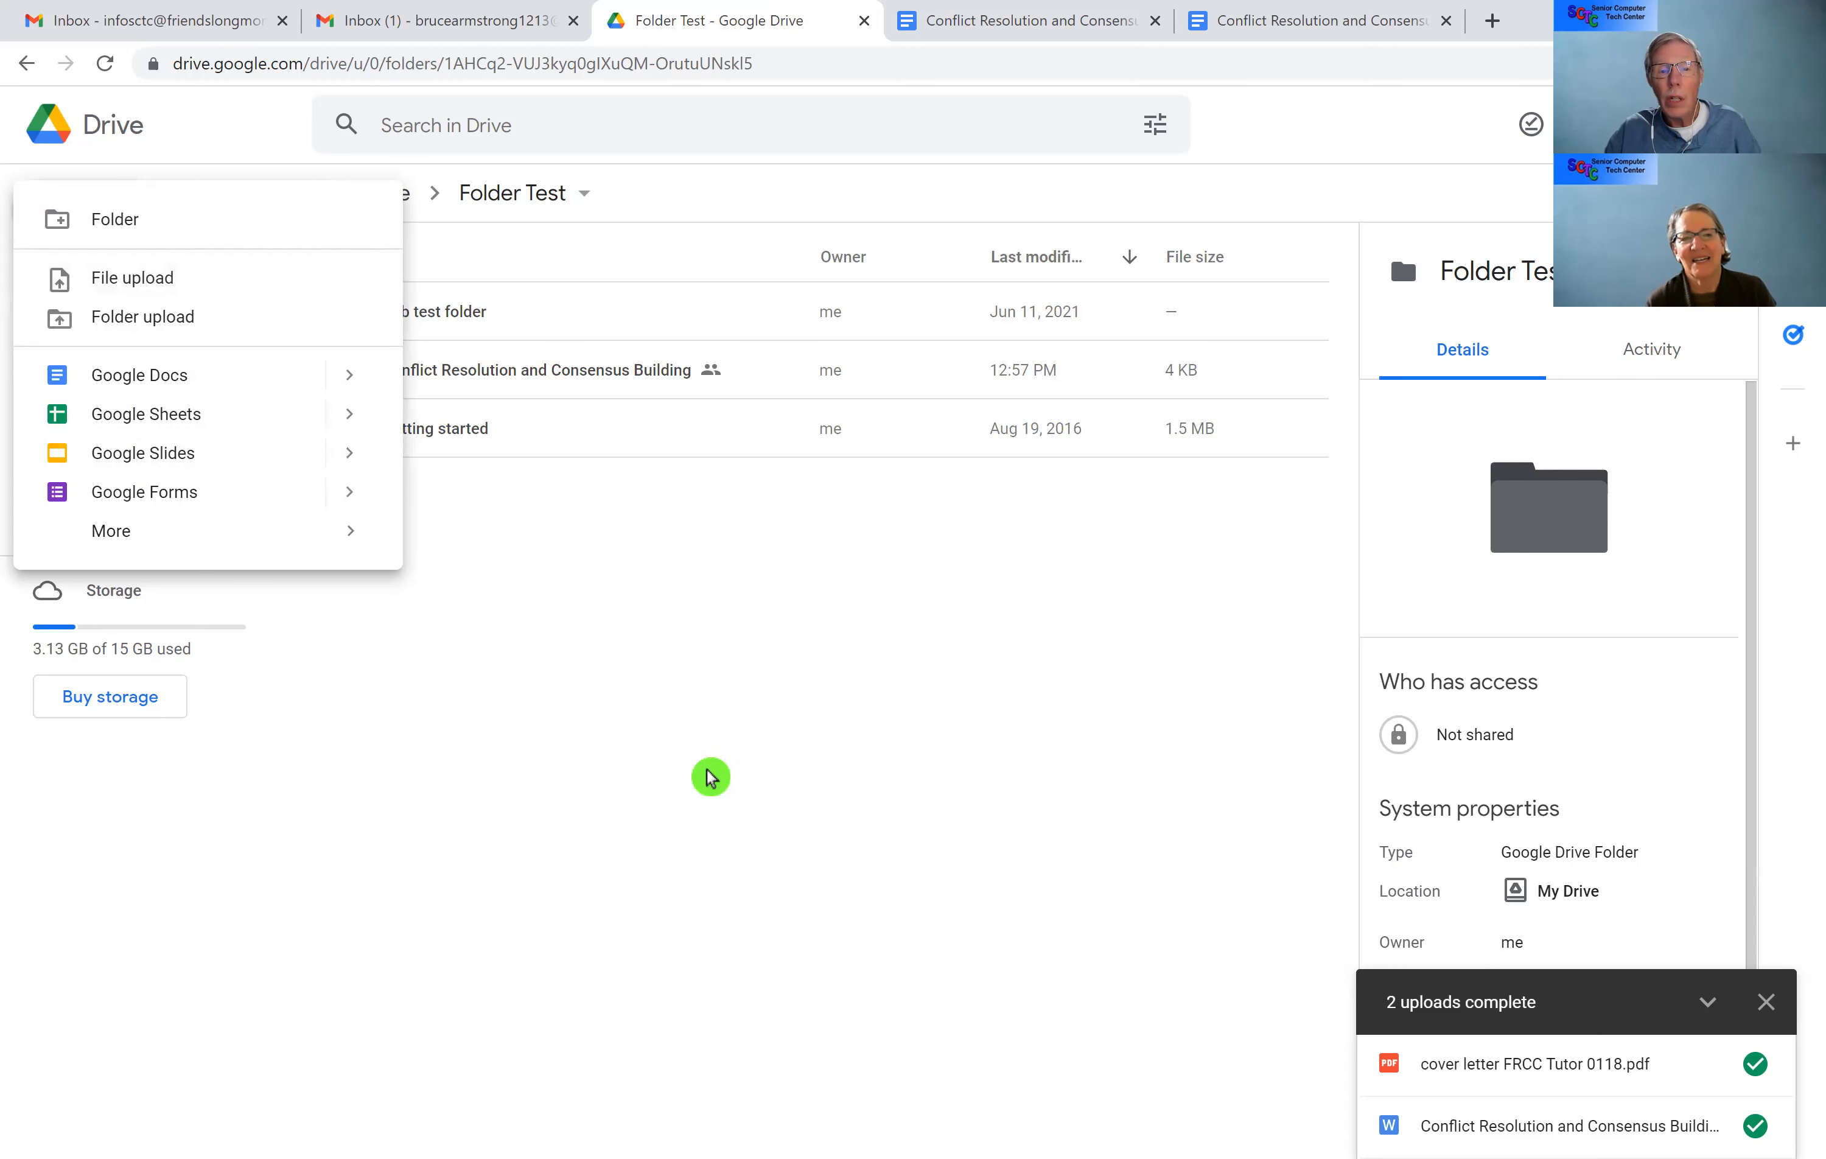
click(690, 759)
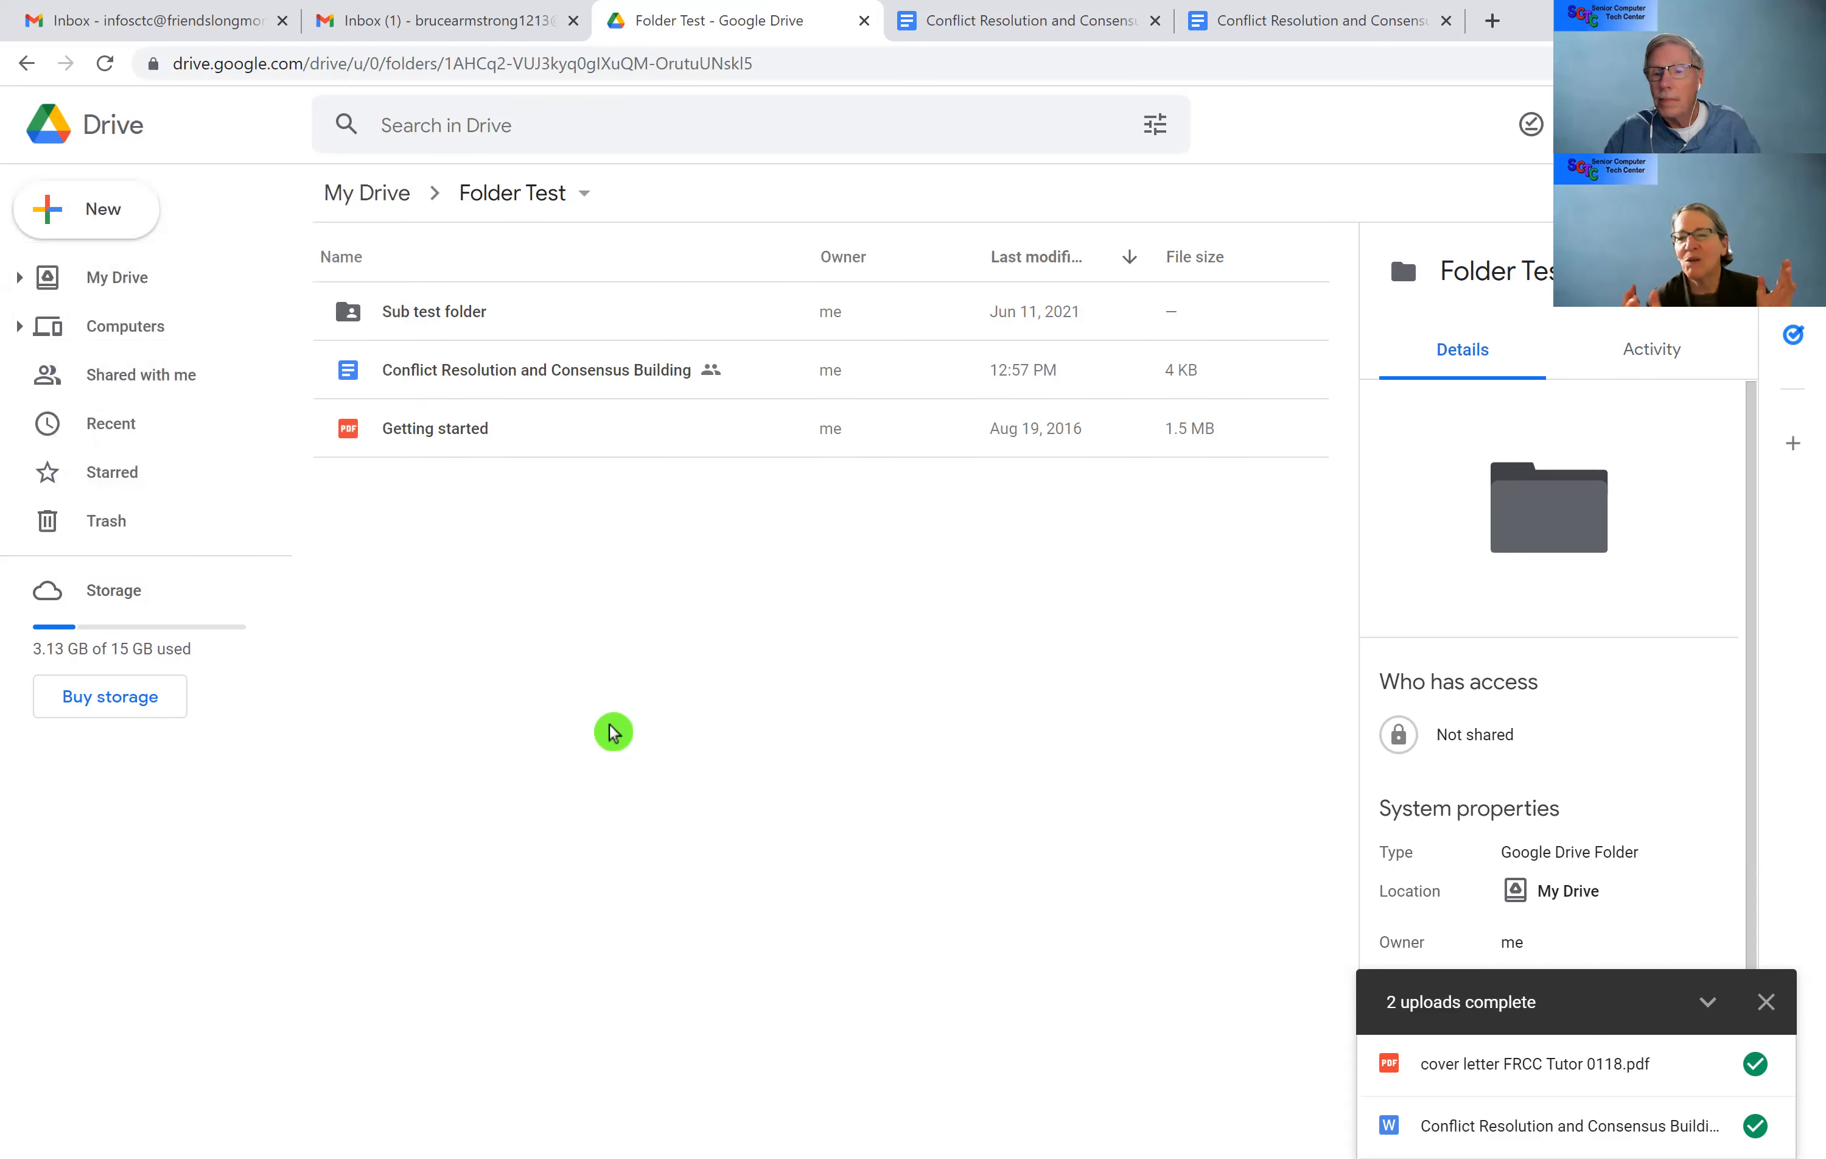